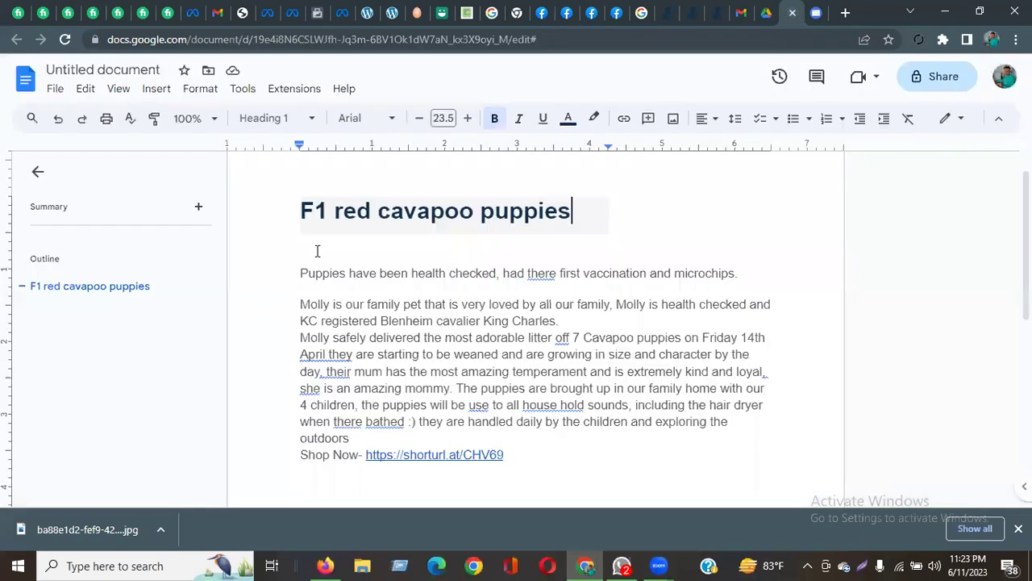
Copy the entire puppy ad text in the document, from the "F1 red cavapoo puppies" heading through the Shop Now link.
{"action": "left_click_drag", "start_coordinate": [504, 455], "coordinate": [386, 371]}
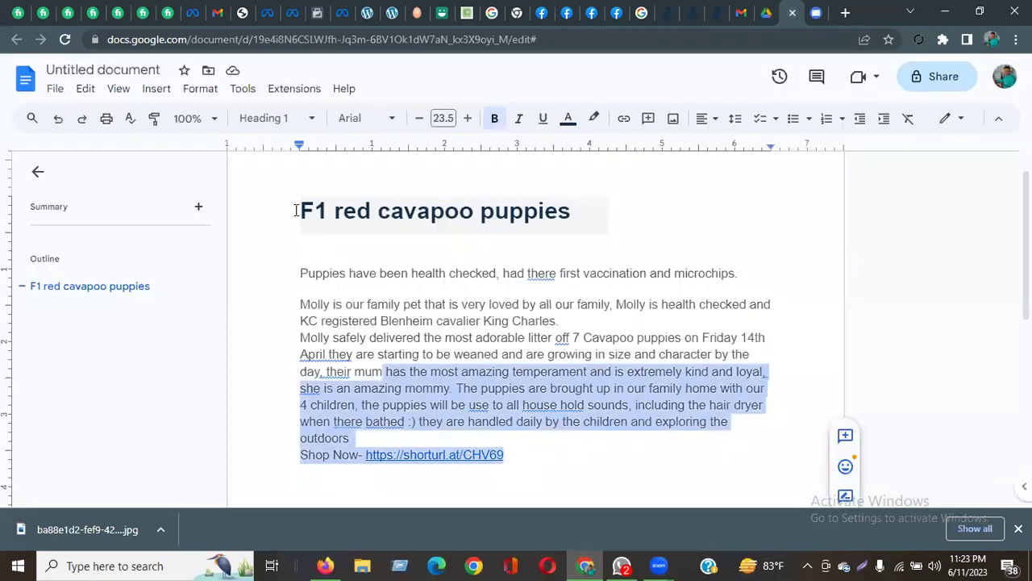
{"action": "key", "text": "ctrl+a"}
{"action": "right_click", "coordinate": [341, 224]}
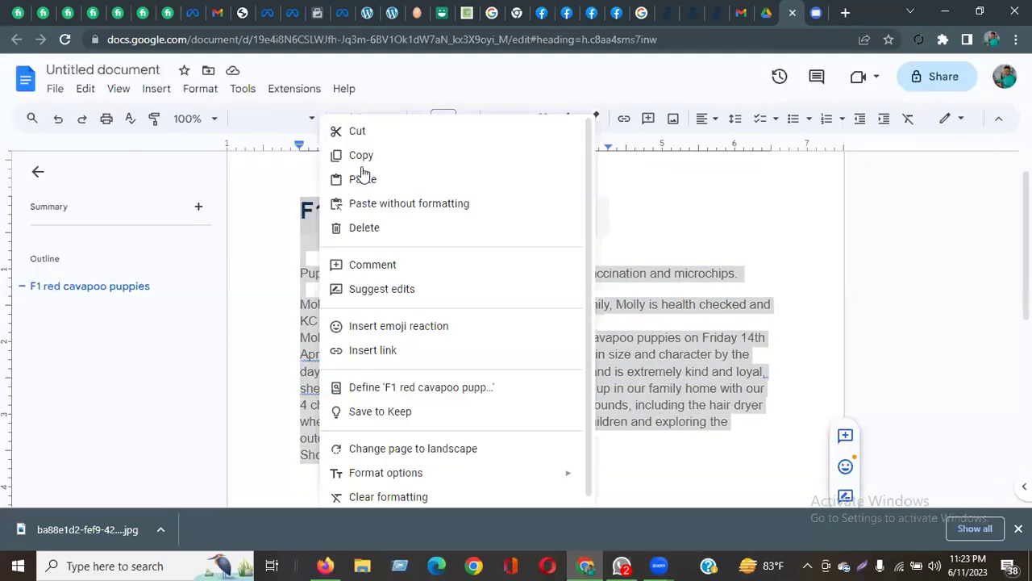
{"action": "left_click", "coordinate": [361, 155]}
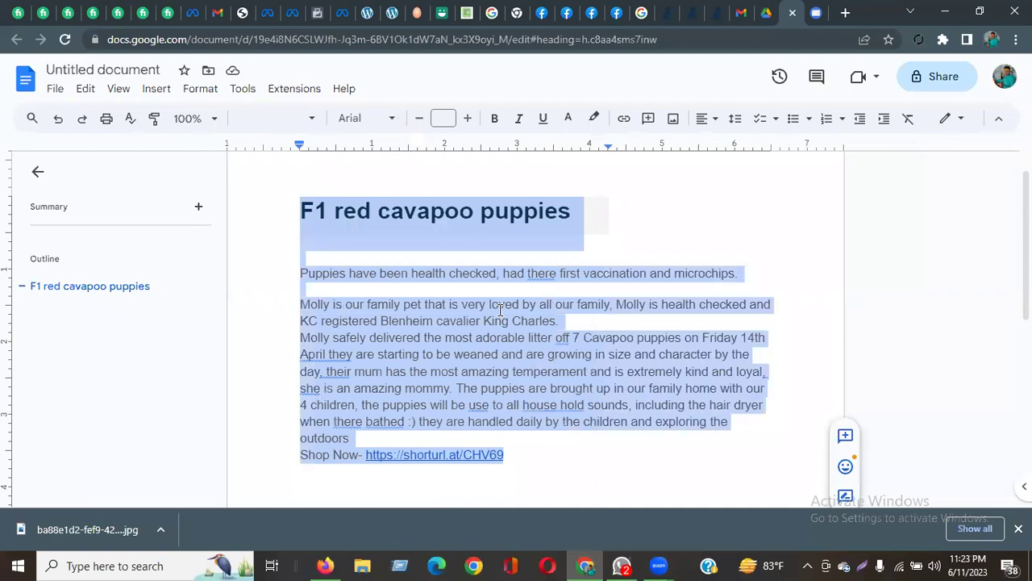
{"action": "right_click", "coordinate": [530, 406]}
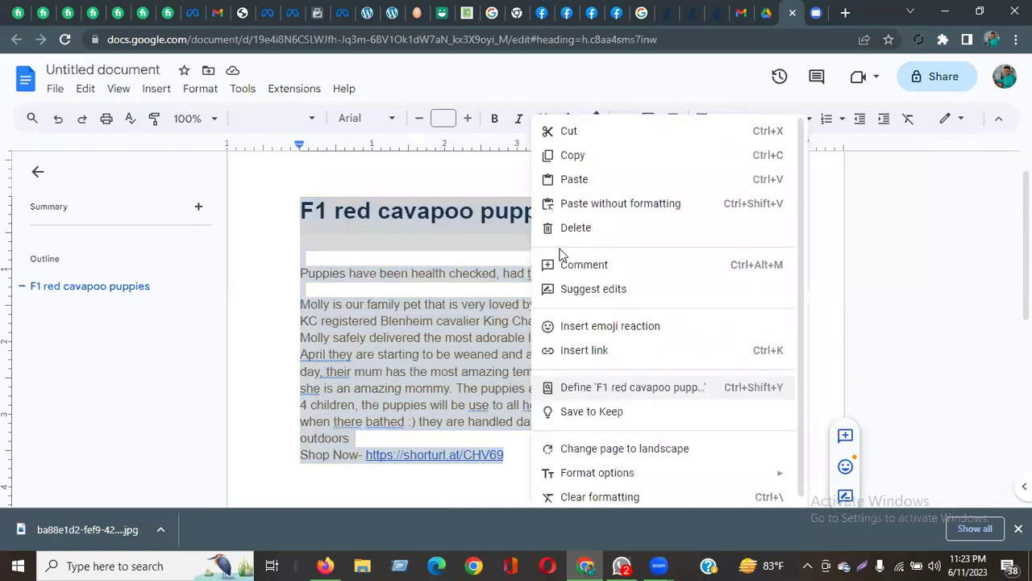
{"action": "left_click", "coordinate": [571, 156]}
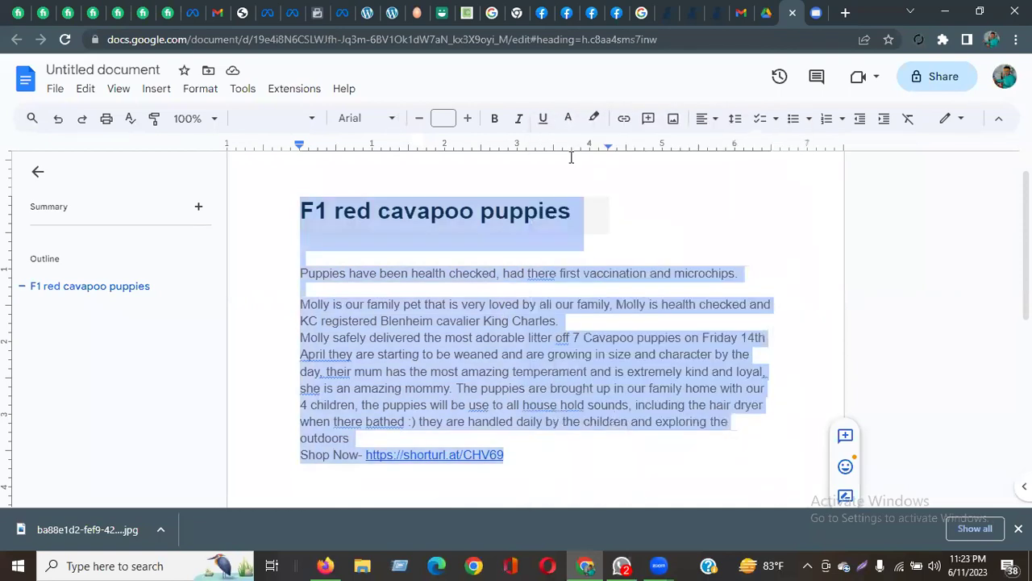
Paste the copied ad text into the new Facebook post for the Dog Lover USA group and review its link preview.
{"action": "left_click", "coordinate": [567, 13]}
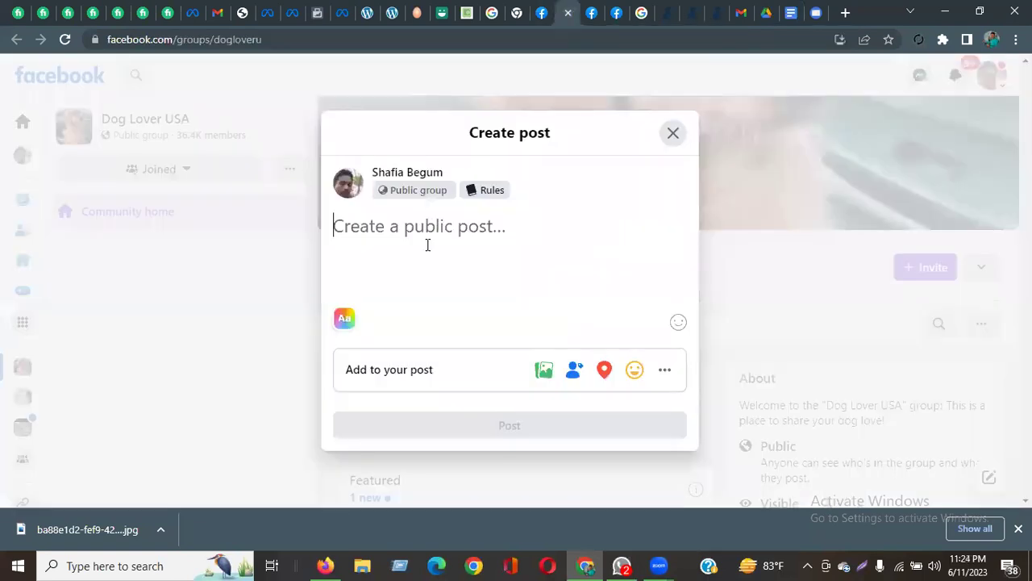
{"action": "key", "text": "ctrl+v"}
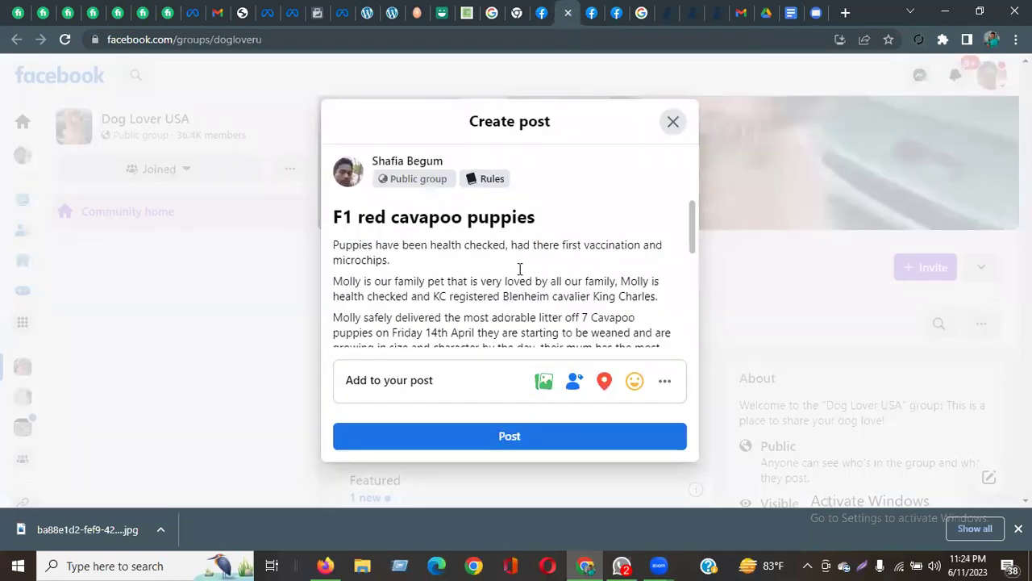
{"action": "scroll", "coordinate": [520, 270], "scroll_direction": "down", "scroll_amount": 5}
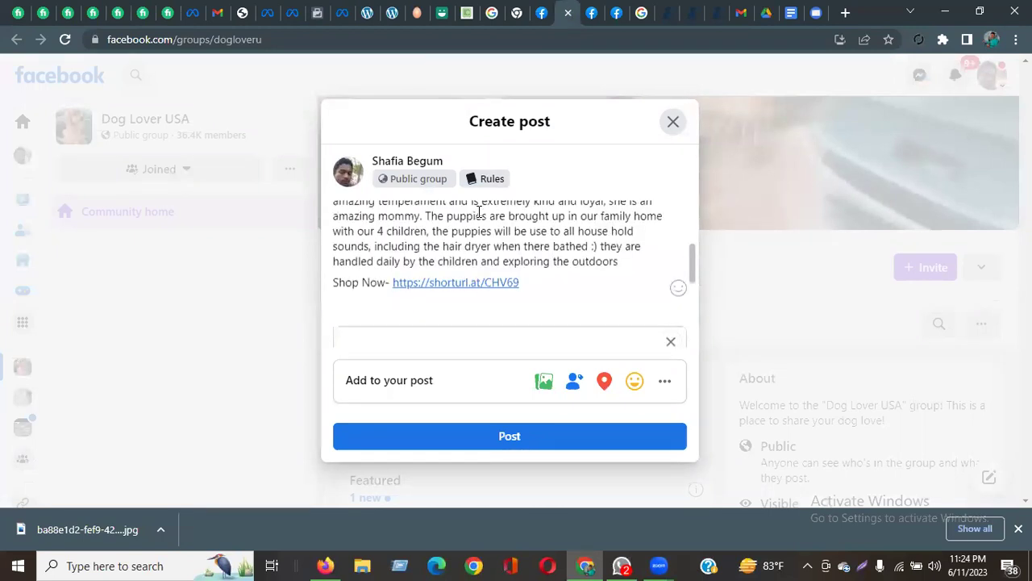
{"action": "scroll", "coordinate": [500, 305], "scroll_direction": "down", "scroll_amount": 3}
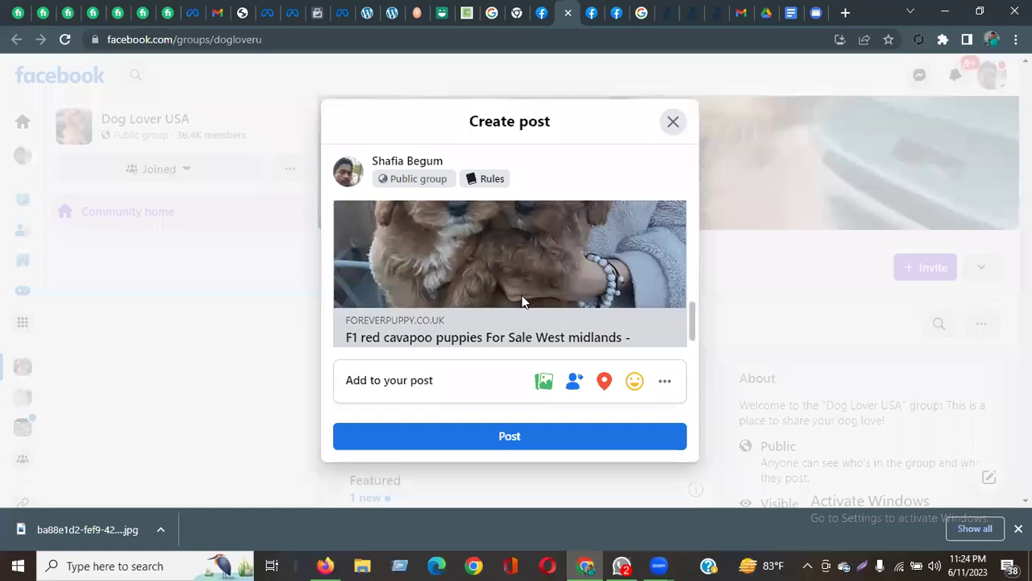
{"action": "scroll", "coordinate": [521, 298], "scroll_direction": "up", "scroll_amount": 2}
{"action": "scroll", "coordinate": [516, 278], "scroll_direction": "down", "scroll_amount": 2}
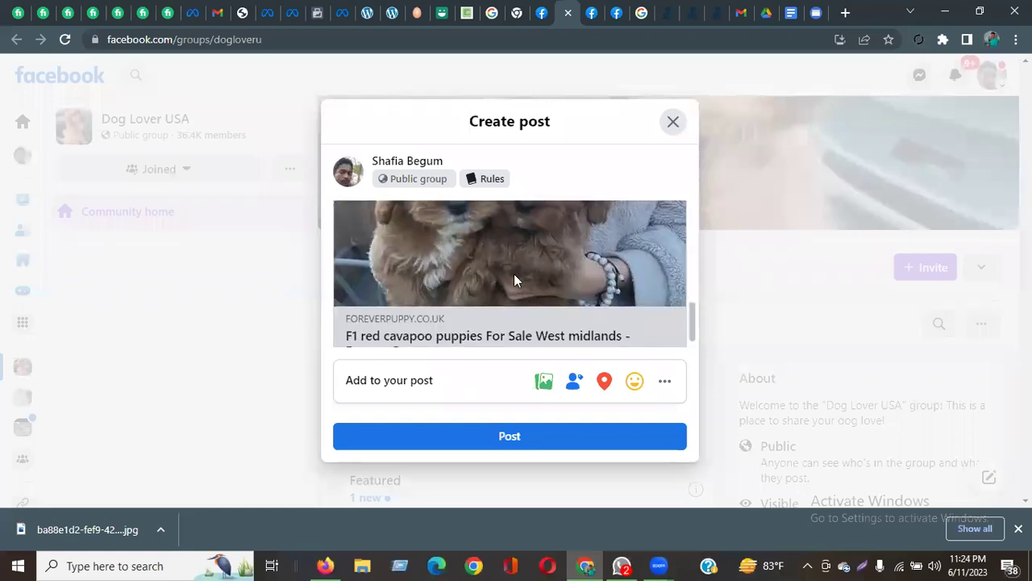
{"action": "scroll", "coordinate": [517, 280], "scroll_direction": "down", "scroll_amount": 1}
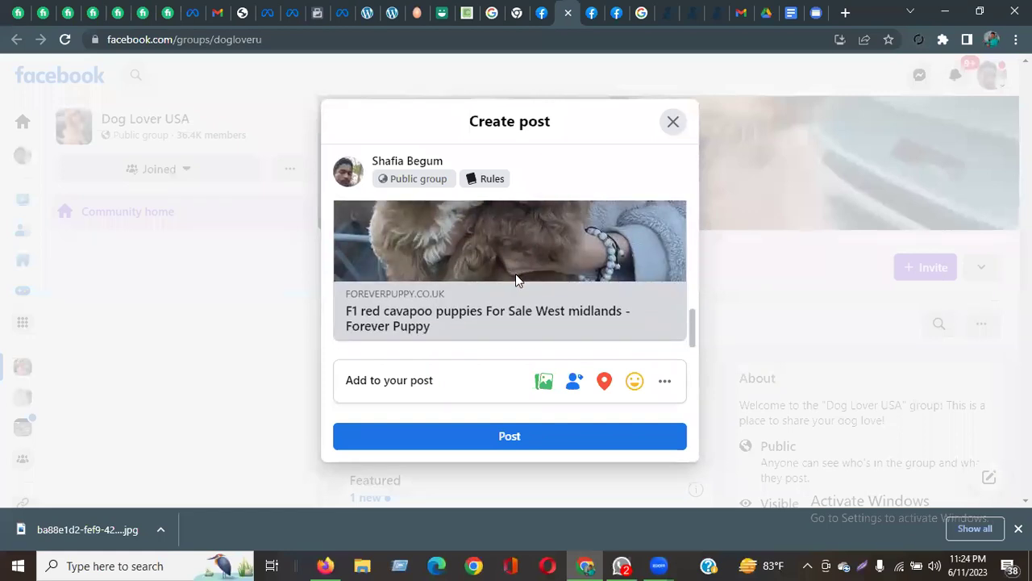
{"action": "scroll", "coordinate": [517, 276], "scroll_direction": "up", "scroll_amount": 2}
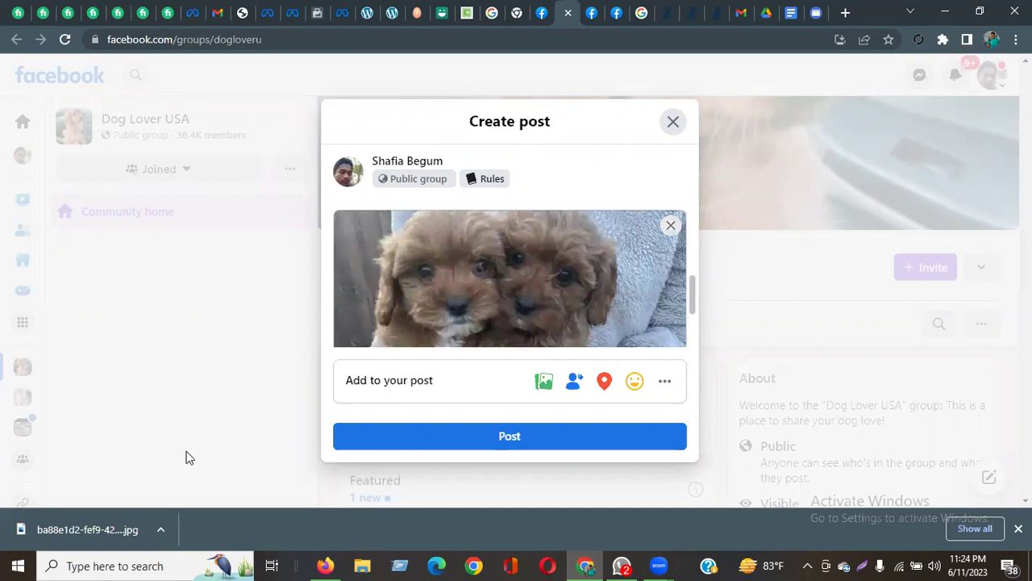
{"action": "scroll", "coordinate": [186, 457], "scroll_direction": "up", "scroll_amount": 3}
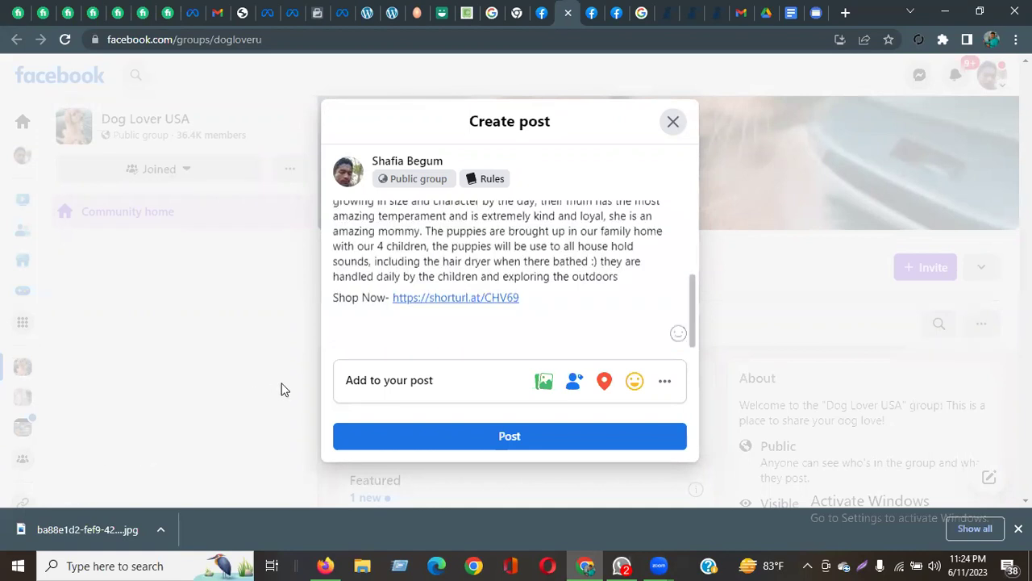
Attach the photo of the two puppies, saved today in Downloads, to the group post.
{"action": "left_click", "coordinate": [546, 385]}
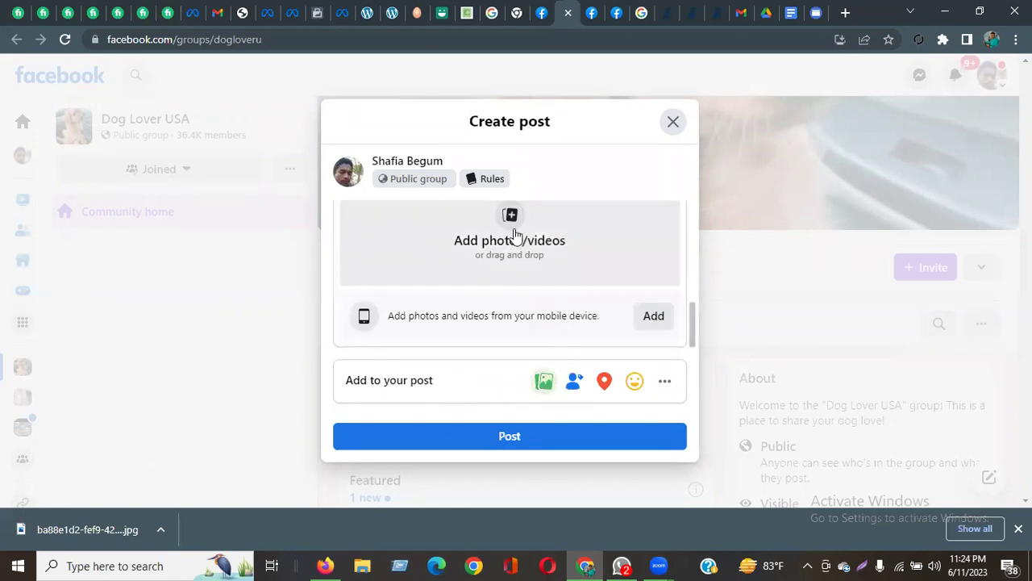
{"action": "left_click", "coordinate": [514, 229]}
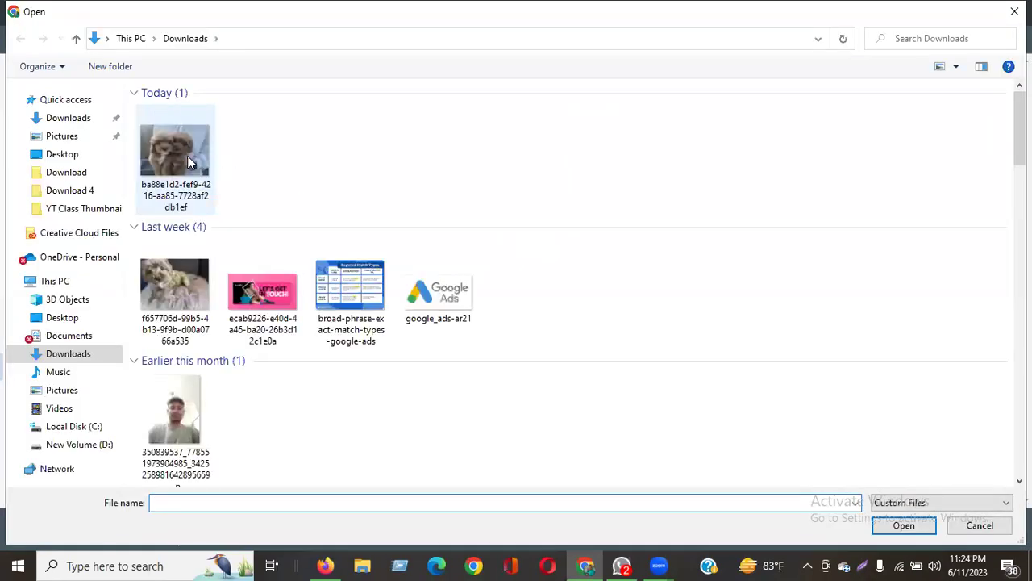
{"action": "left_click", "coordinate": [185, 150]}
{"action": "left_click", "coordinate": [903, 525]}
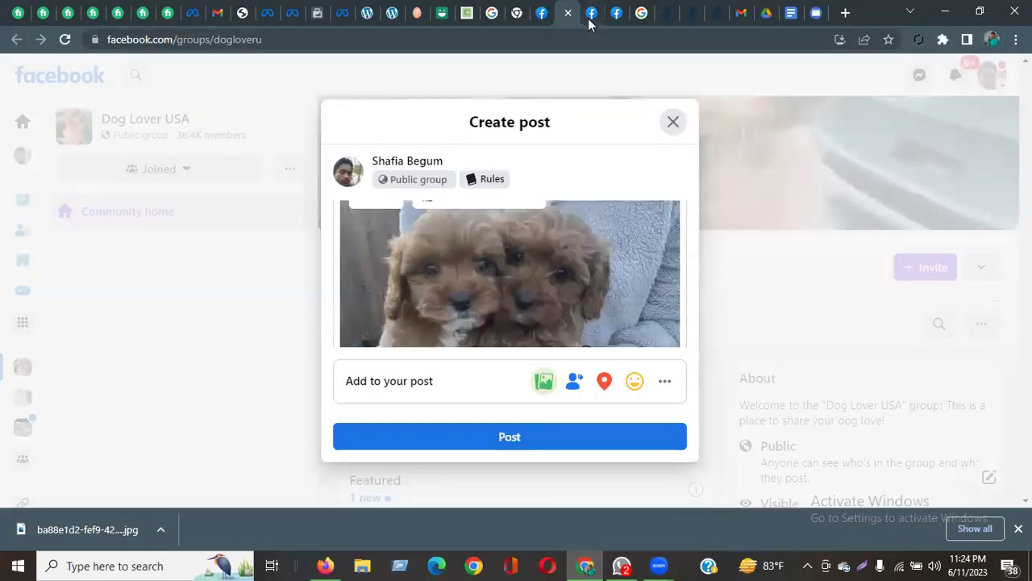
Save the third gallery photo, showing four puppies held together, from the Forever Puppy listing to Downloads as a JPEG.
{"action": "left_click", "coordinate": [714, 17]}
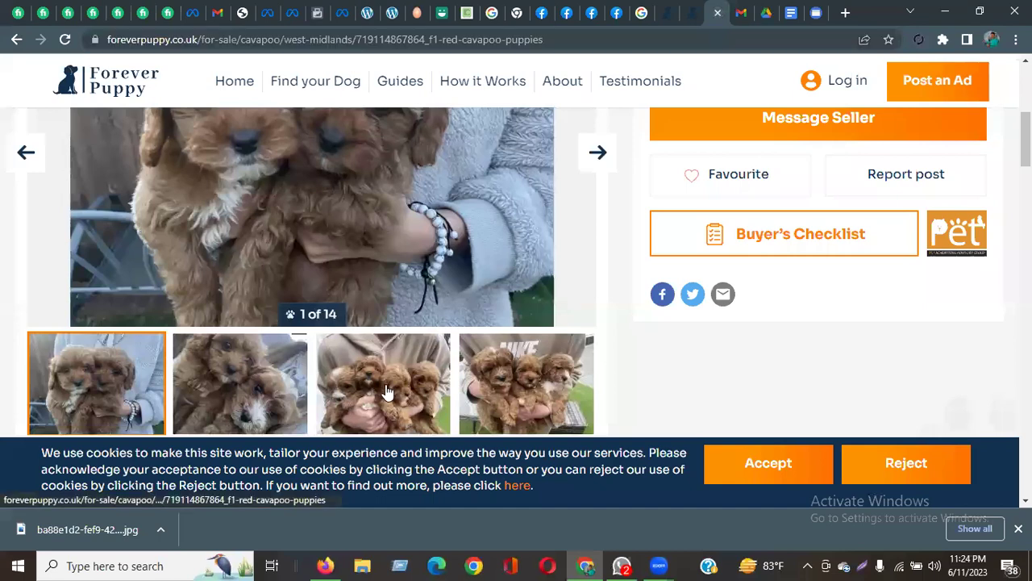
{"action": "left_click", "coordinate": [386, 391]}
{"action": "scroll", "coordinate": [468, 390], "scroll_direction": "up", "scroll_amount": 3}
{"action": "right_click", "coordinate": [277, 354]}
{"action": "left_click", "coordinate": [335, 385]}
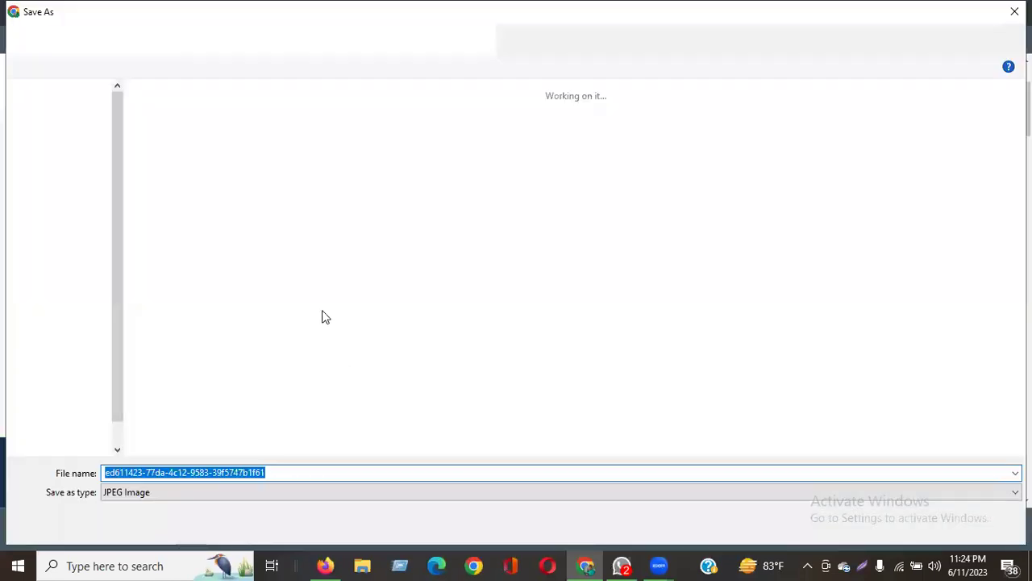
{"action": "left_click", "coordinate": [904, 525]}
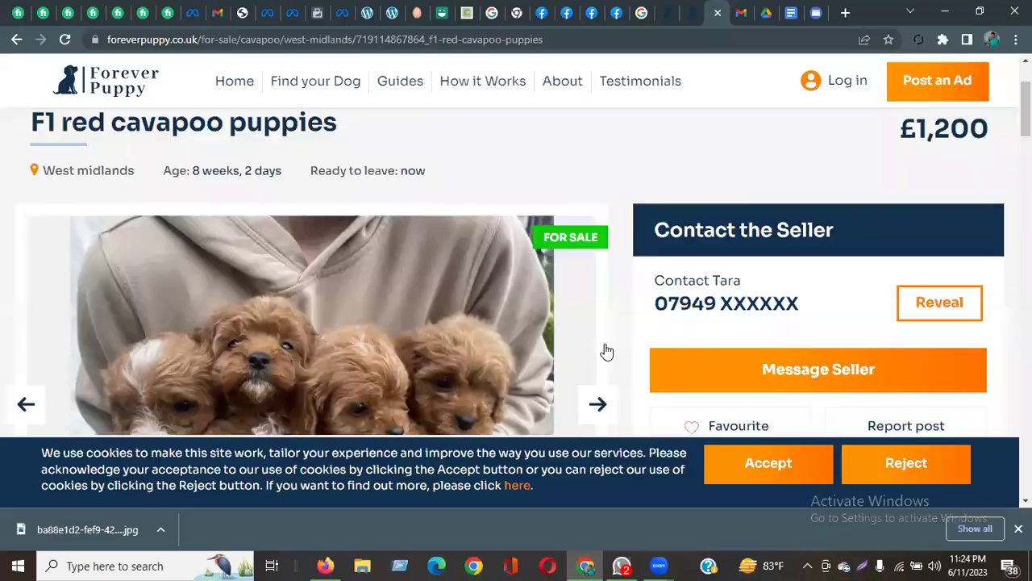
Save the gallery photo of the single puppy lying on the pink fluffy blanket to Downloads as a JPEG.
{"action": "left_click", "coordinate": [595, 409]}
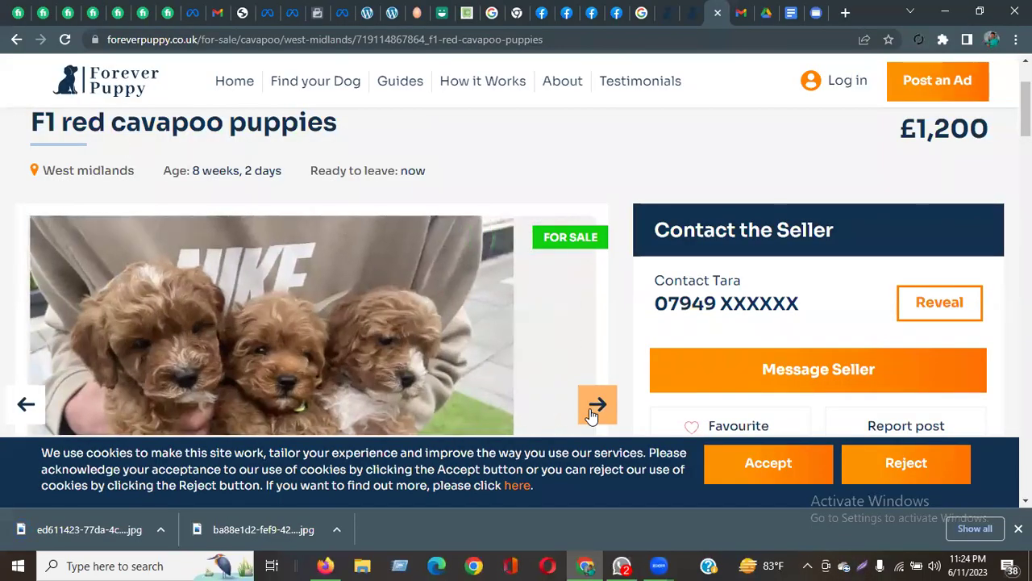
{"action": "left_click", "coordinate": [595, 408]}
{"action": "right_click", "coordinate": [231, 313]}
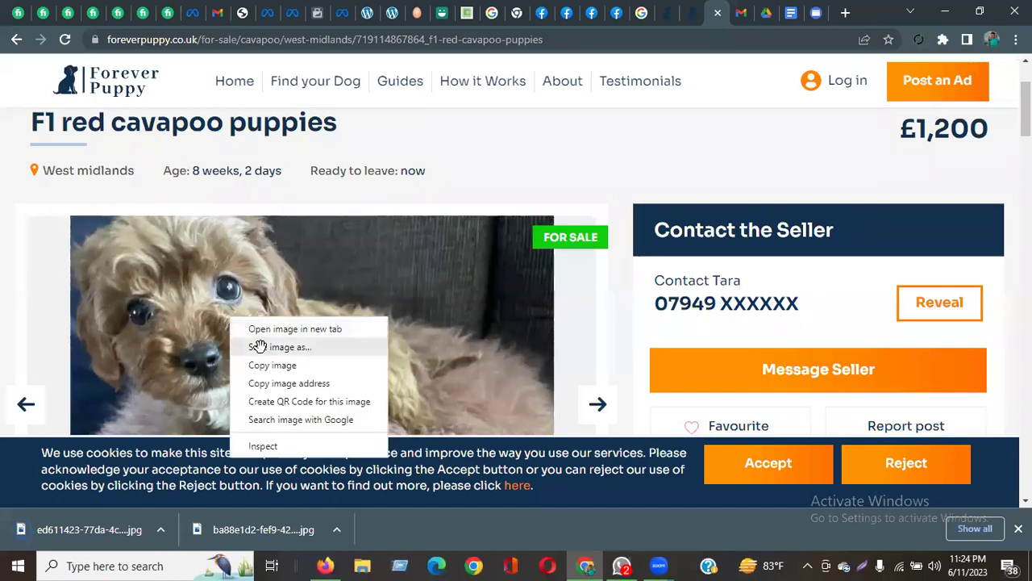
{"action": "left_click", "coordinate": [322, 345]}
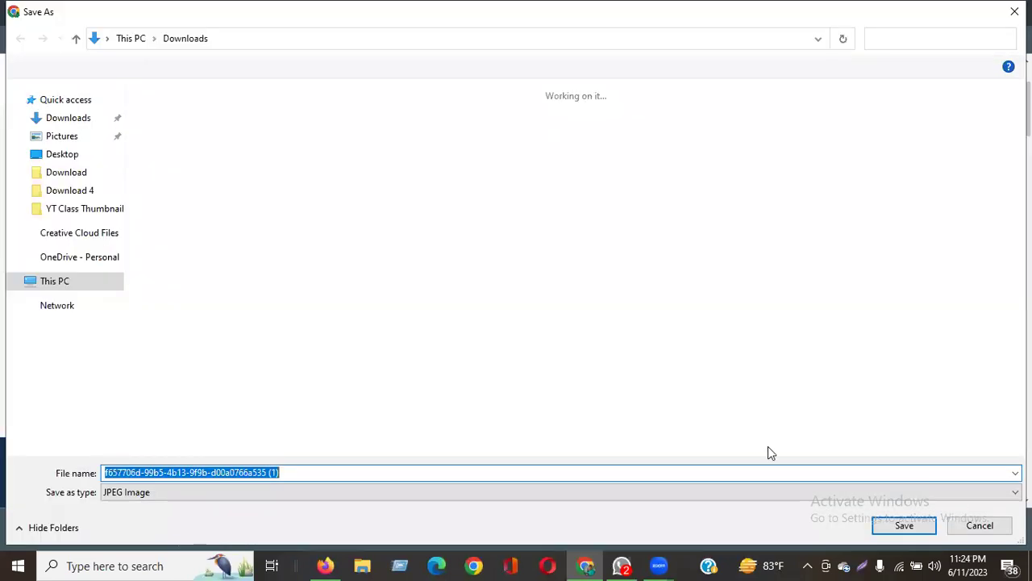
{"action": "left_click", "coordinate": [902, 526]}
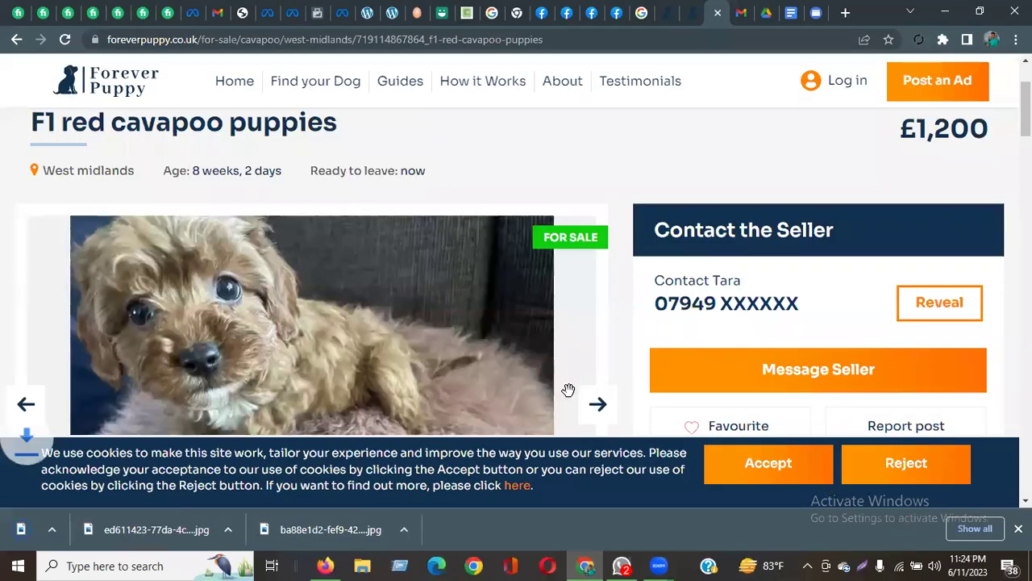
Find the gallery photo of the puppy with a hand under its chin and save it to Downloads as a JPEG.
{"action": "left_click", "coordinate": [596, 409]}
{"action": "left_click", "coordinate": [597, 405]}
{"action": "left_click", "coordinate": [597, 405]}
{"action": "left_click", "coordinate": [597, 404]}
{"action": "left_click", "coordinate": [597, 405]}
{"action": "left_click", "coordinate": [597, 405]}
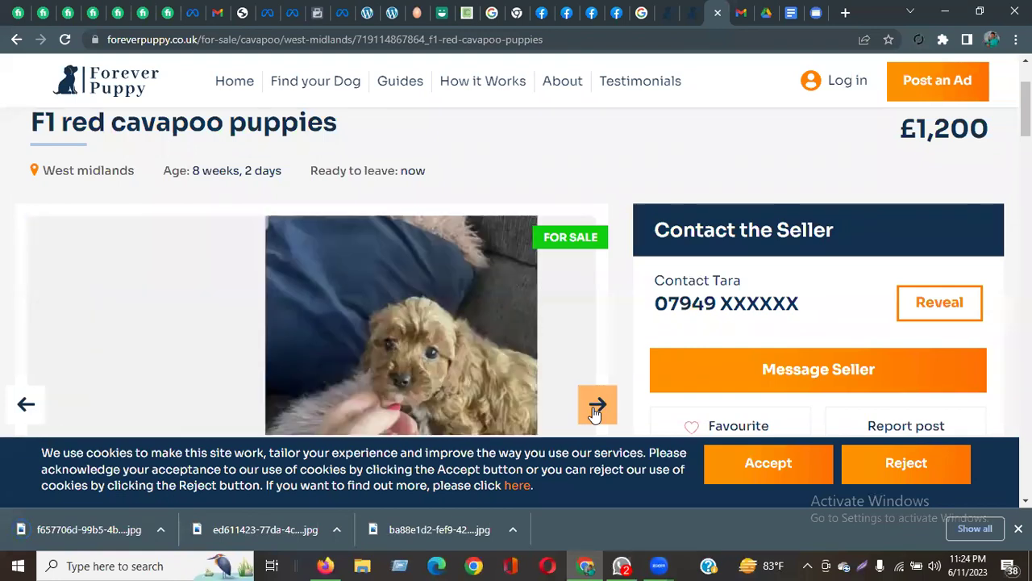
{"action": "left_click", "coordinate": [597, 404]}
{"action": "left_click", "coordinate": [597, 405]}
{"action": "right_click", "coordinate": [335, 313]}
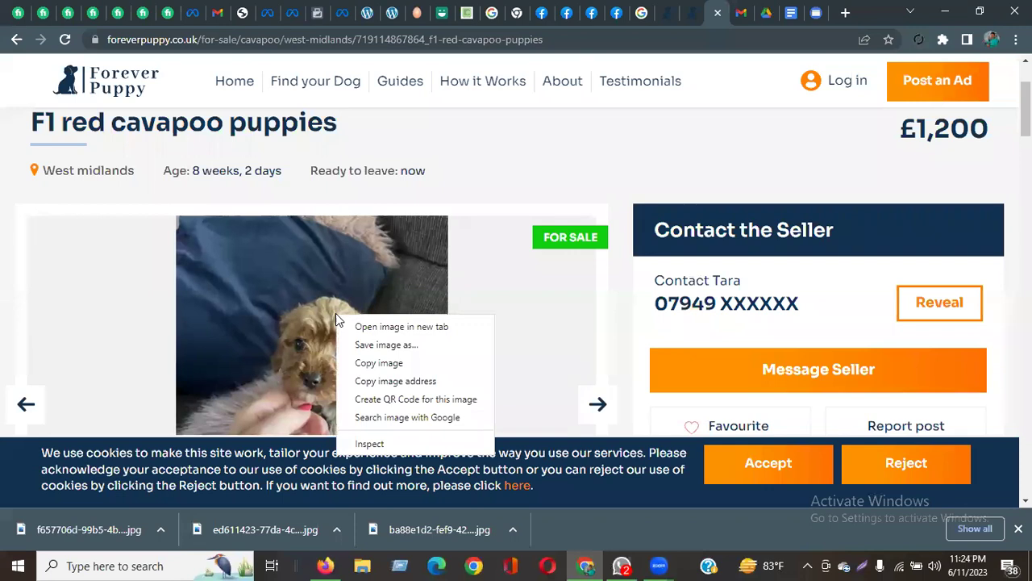
{"action": "left_click", "coordinate": [385, 345]}
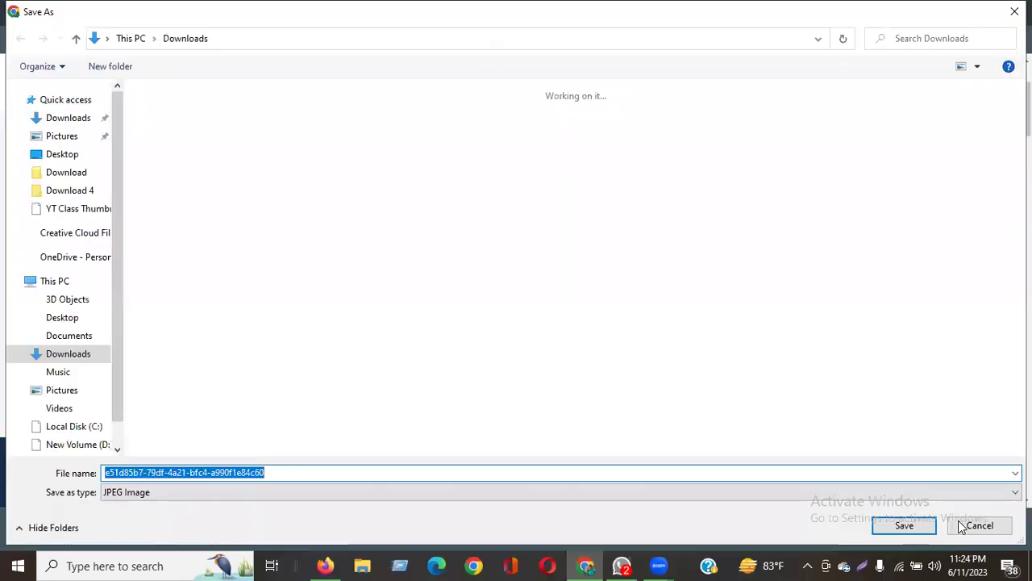
{"action": "left_click", "coordinate": [905, 525]}
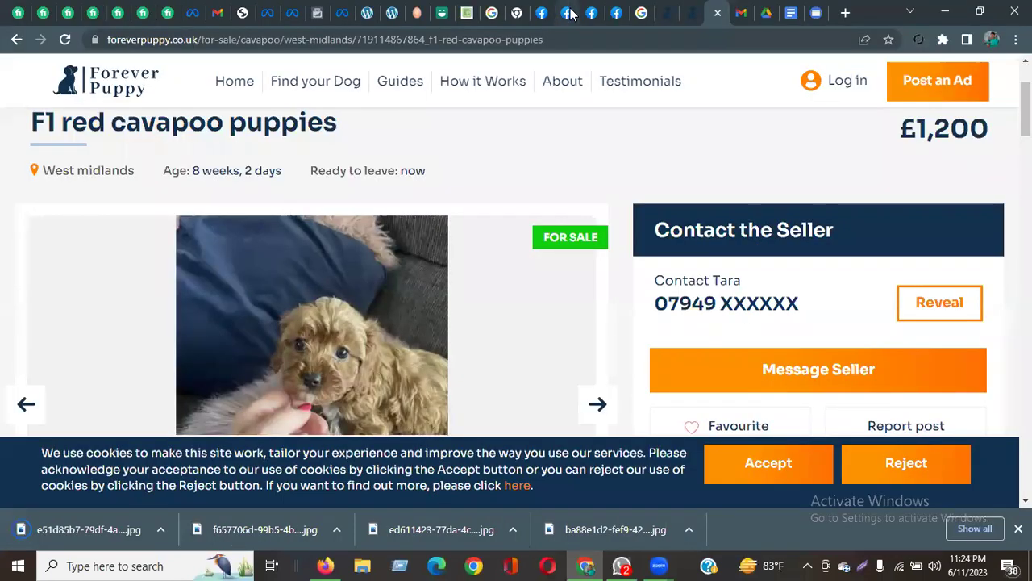
Return to the Facebook group post and add the three newly saved puppy photos from Downloads.
{"action": "left_click", "coordinate": [568, 13]}
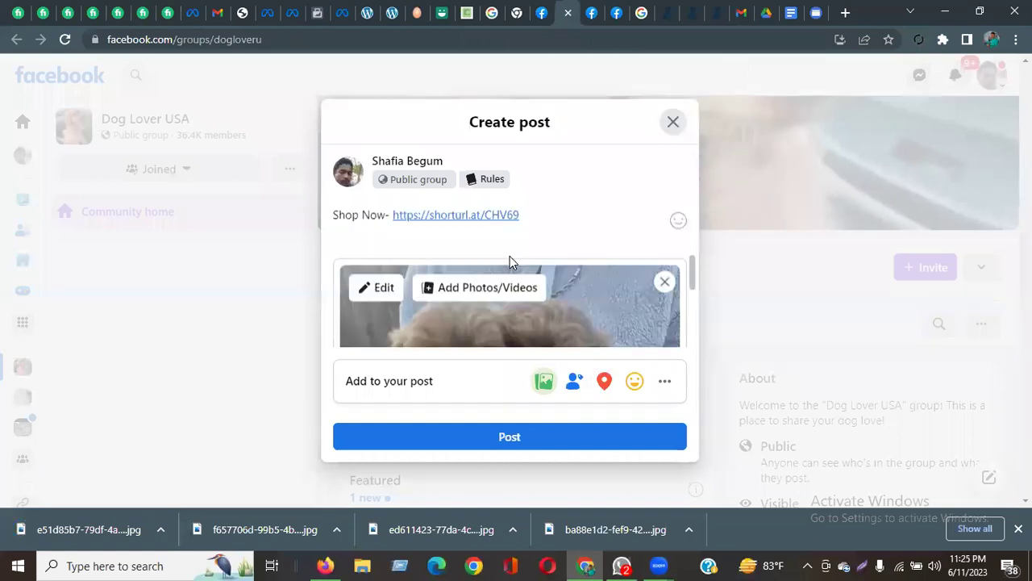
{"action": "left_click", "coordinate": [441, 301]}
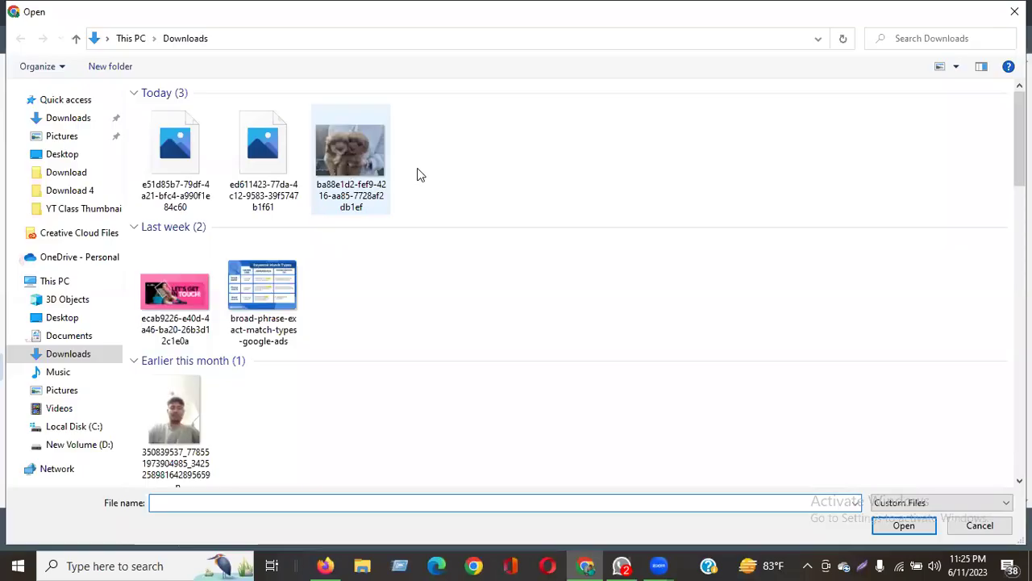
{"action": "left_click_drag", "start_coordinate": [520, 151], "coordinate": [517, 176]}
{"action": "left_click", "coordinate": [136, 144]}
{"action": "left_click_drag", "start_coordinate": [313, 161], "coordinate": [414, 235]}
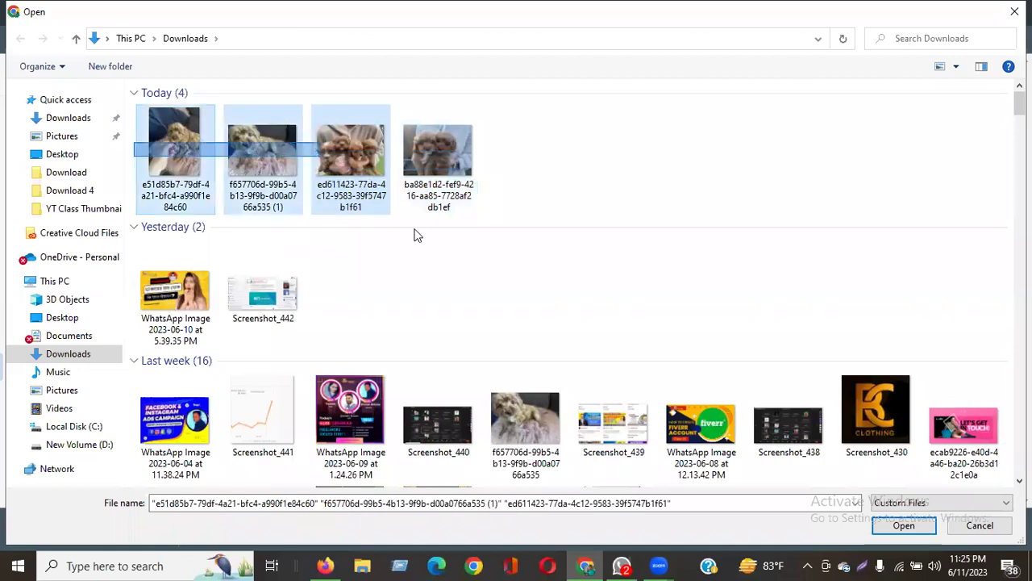
{"action": "left_click", "coordinate": [920, 525]}
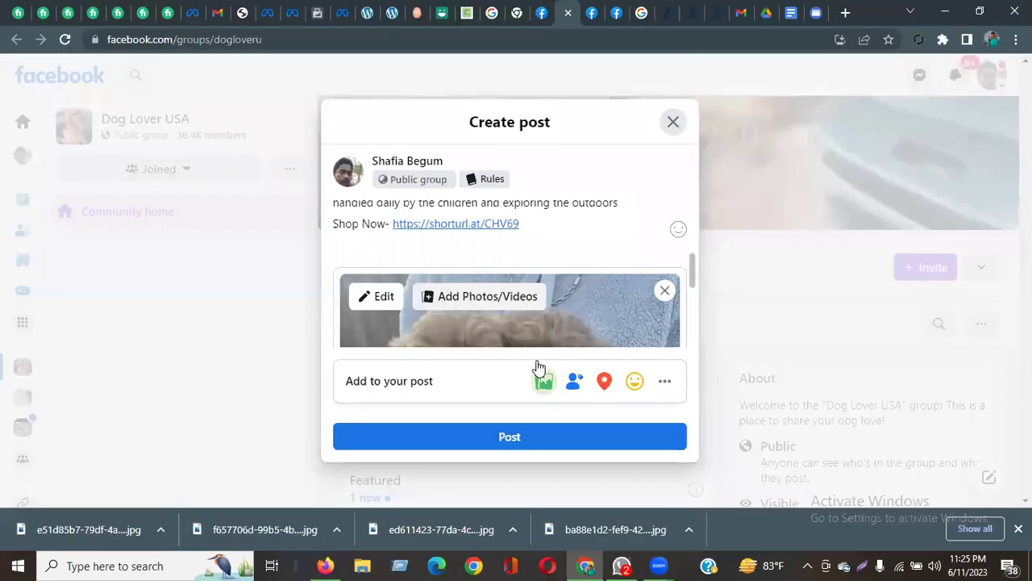
Review the attached photos and ad text in the post draft, and highlight its "F1 red cavapoo puppies" heading.
{"action": "scroll", "coordinate": [584, 270], "scroll_direction": "down", "scroll_amount": 3}
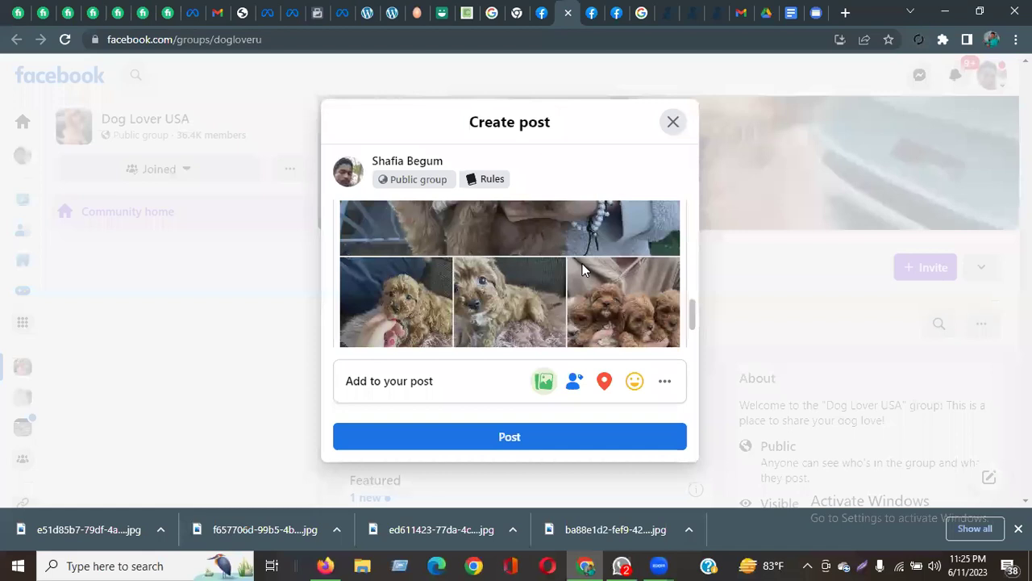
{"action": "scroll", "coordinate": [582, 266], "scroll_direction": "up", "scroll_amount": 1}
{"action": "scroll", "coordinate": [582, 264], "scroll_direction": "down", "scroll_amount": 2}
{"action": "scroll", "coordinate": [582, 263], "scroll_direction": "up", "scroll_amount": 5}
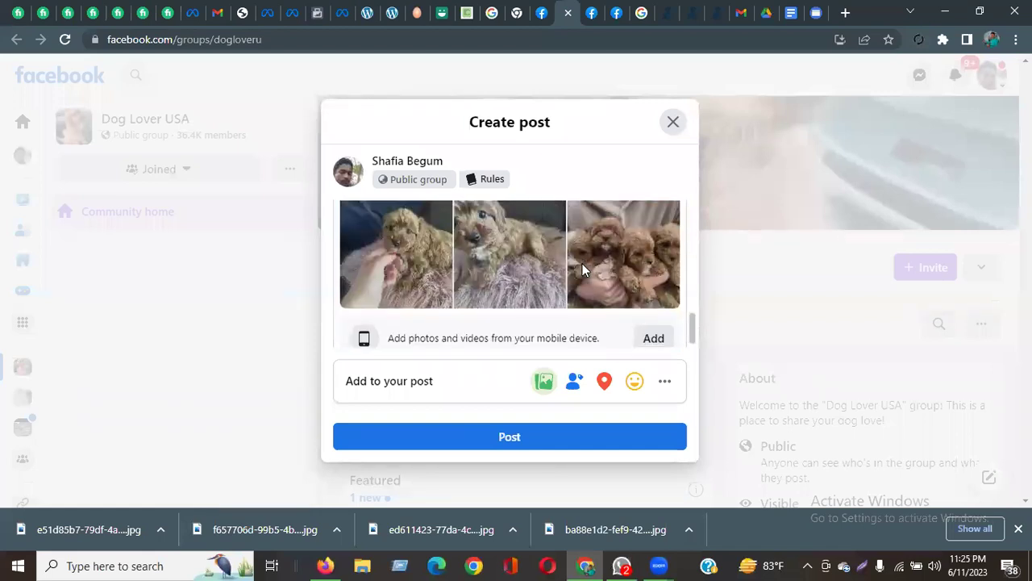
{"action": "scroll", "coordinate": [582, 264], "scroll_direction": "up", "scroll_amount": 5}
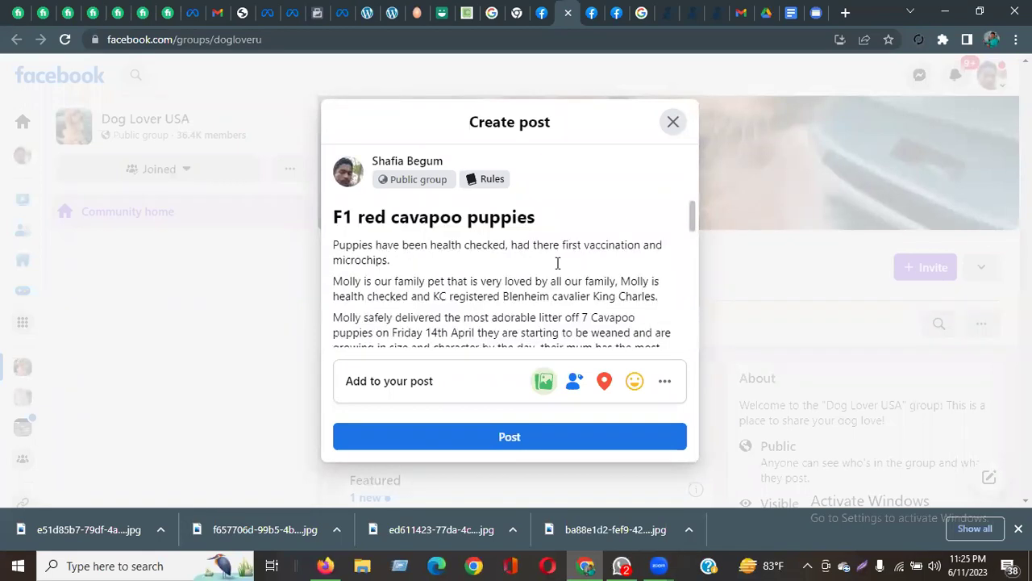
{"action": "left_click_drag", "start_coordinate": [346, 218], "coordinate": [537, 216]}
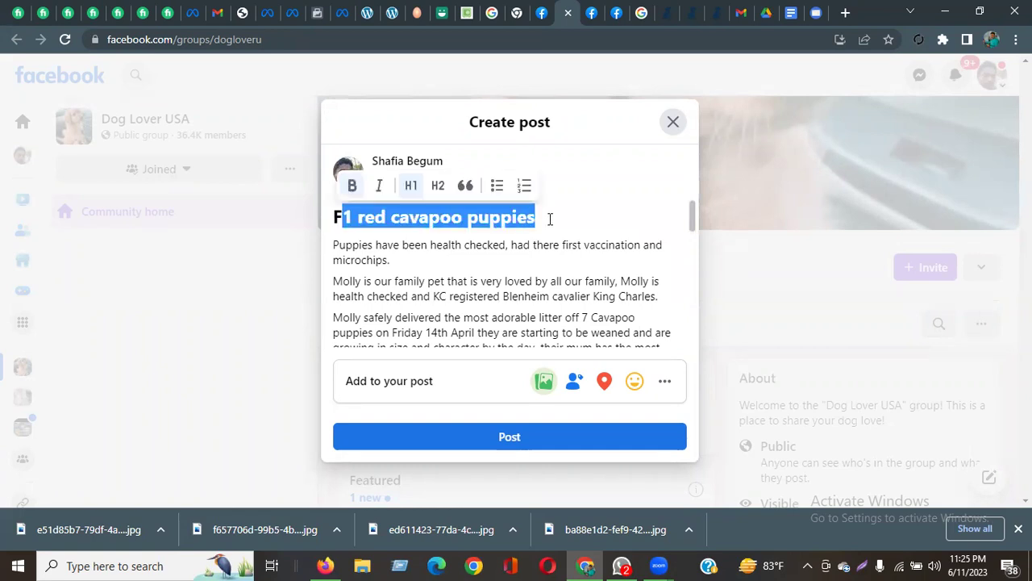
Check the Shop Now link at the end of the draft and compare the ad text with the Forever Puppy listing's description.
{"action": "scroll", "coordinate": [484, 250], "scroll_direction": "down", "scroll_amount": 2}
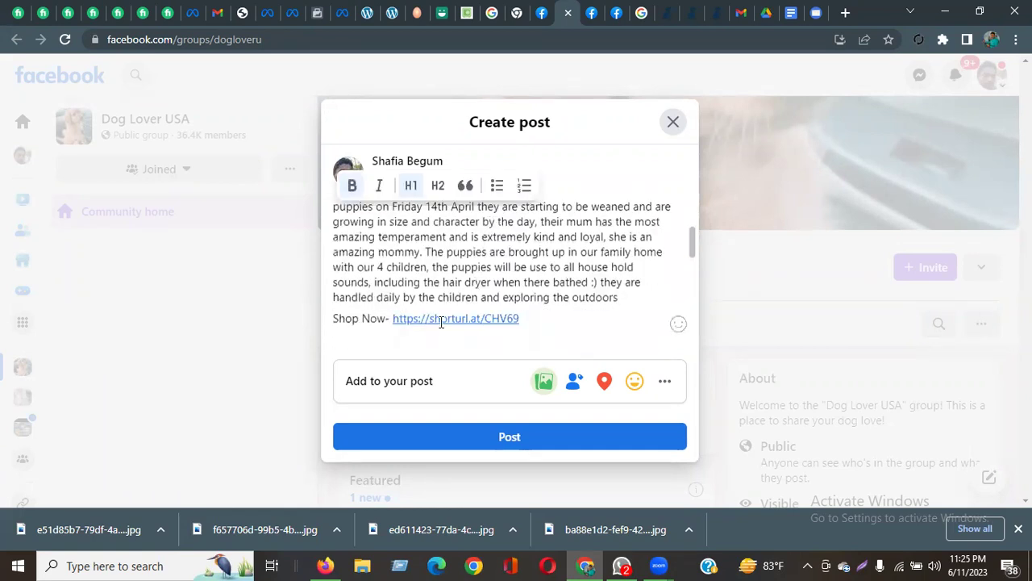
{"action": "left_click", "coordinate": [714, 15]}
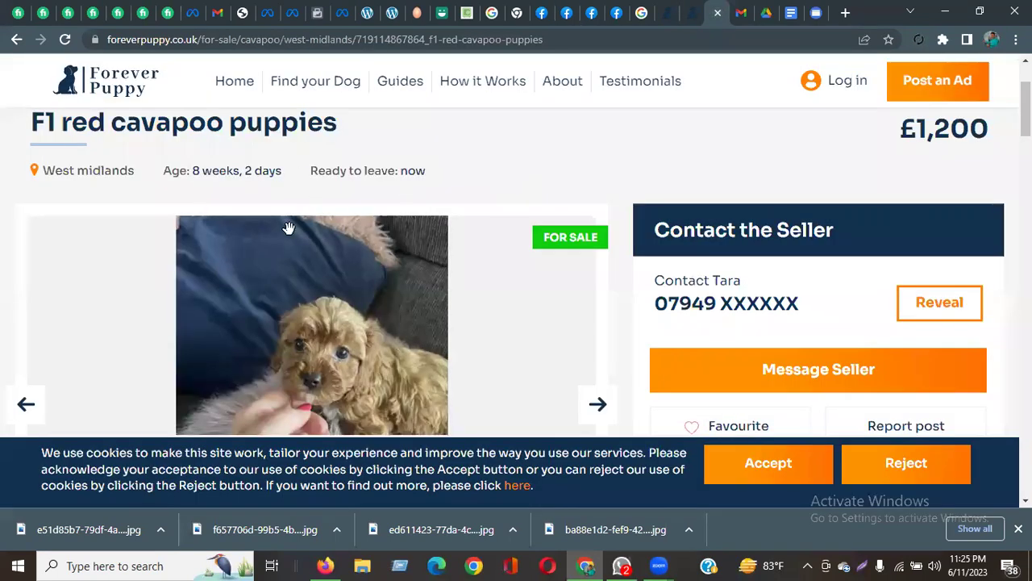
{"action": "scroll", "coordinate": [530, 290], "scroll_direction": "down", "scroll_amount": 2}
{"action": "scroll", "coordinate": [818, 338], "scroll_direction": "down", "scroll_amount": 3}
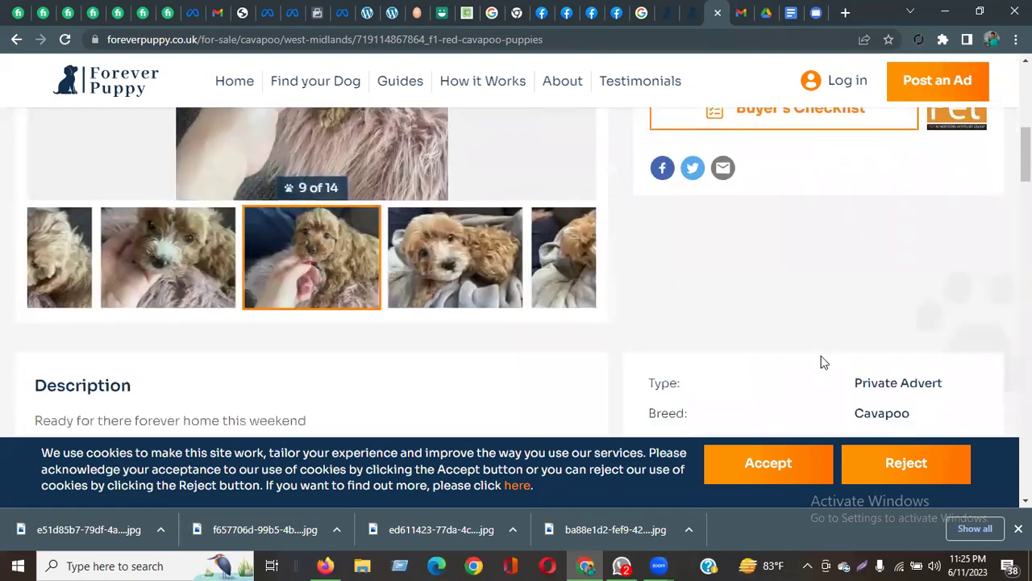
{"action": "scroll", "coordinate": [821, 362], "scroll_direction": "down", "scroll_amount": 2}
{"action": "scroll", "coordinate": [408, 321], "scroll_direction": "down", "scroll_amount": 8}
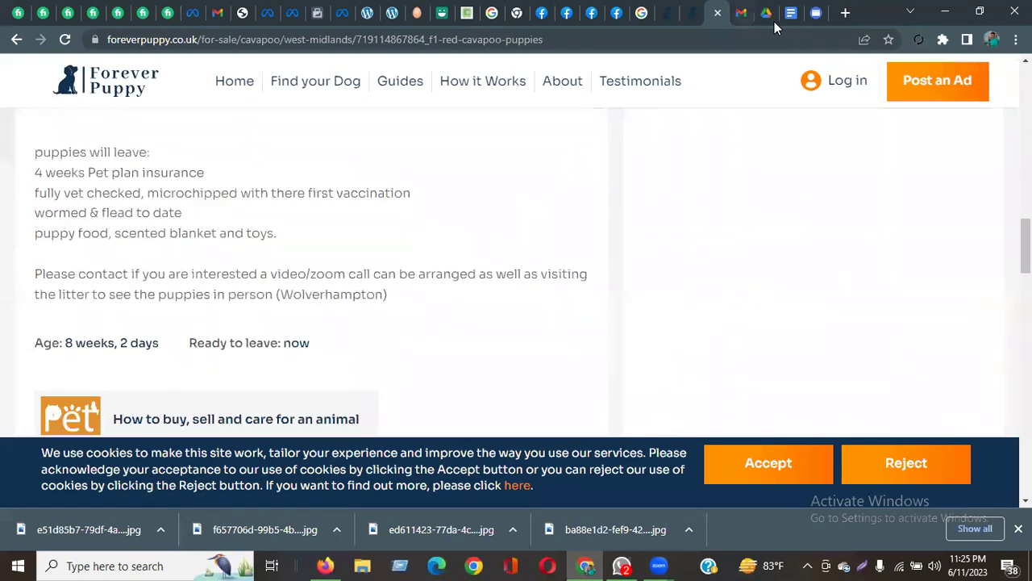
Return to the Dog Lover USA draft, check its attached puppy photos and submit the post to the group.
{"action": "left_click", "coordinate": [567, 13]}
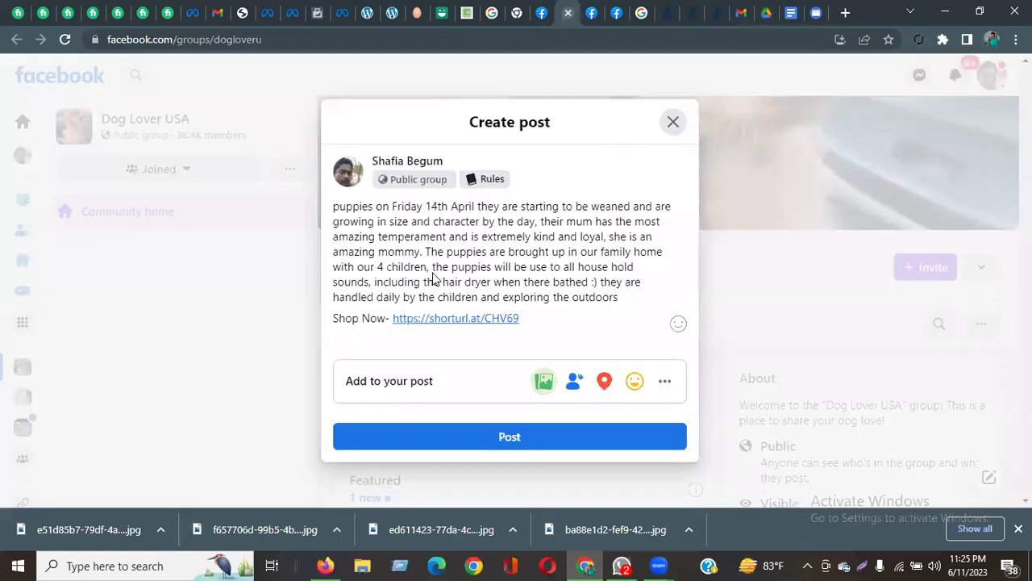
{"action": "scroll", "coordinate": [508, 326], "scroll_direction": "down", "scroll_amount": 5}
{"action": "scroll", "coordinate": [508, 327], "scroll_direction": "down", "scroll_amount": 1}
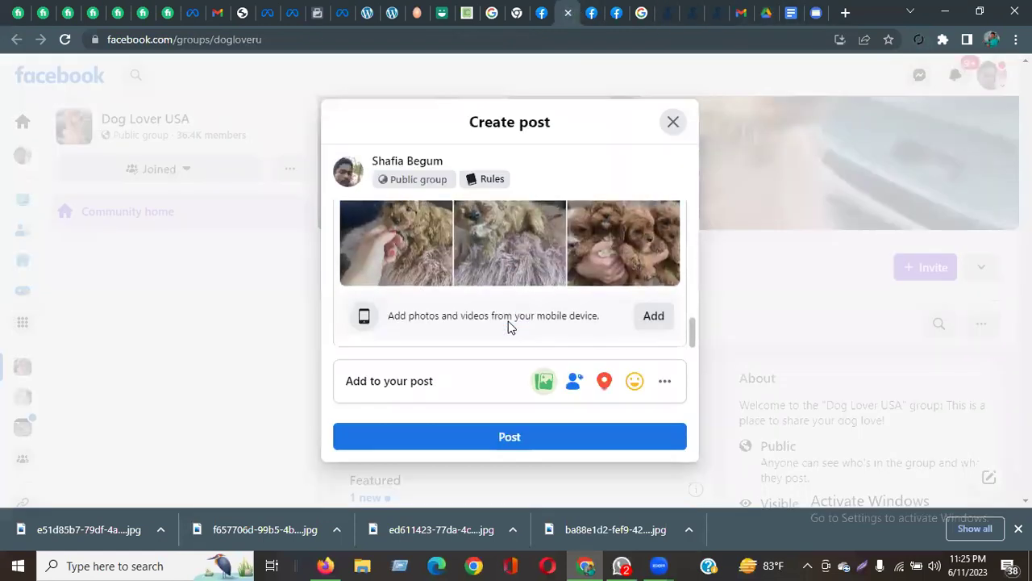
{"action": "left_click", "coordinate": [549, 442]}
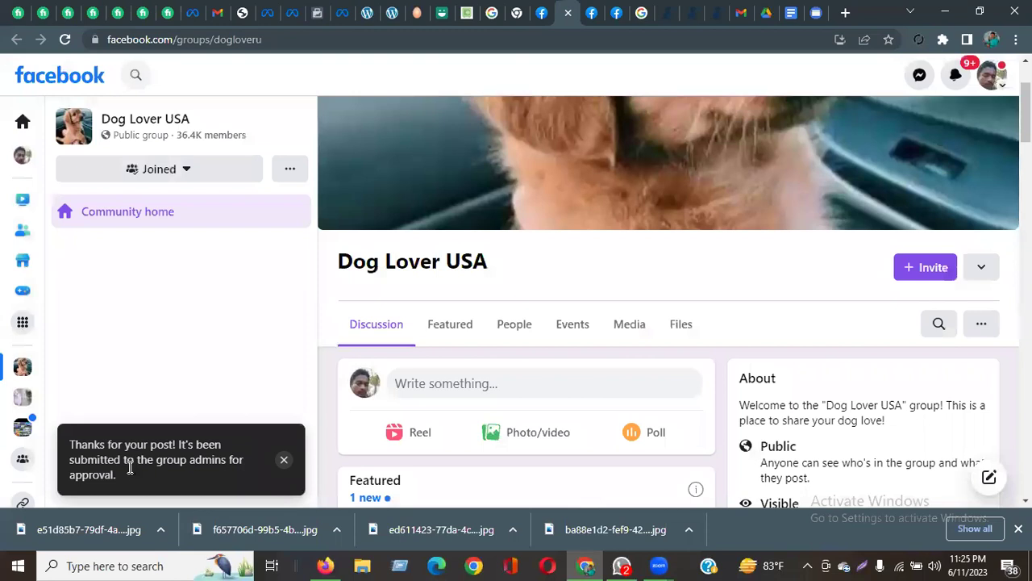
{"action": "left_click_drag", "start_coordinate": [124, 471], "coordinate": [73, 445]}
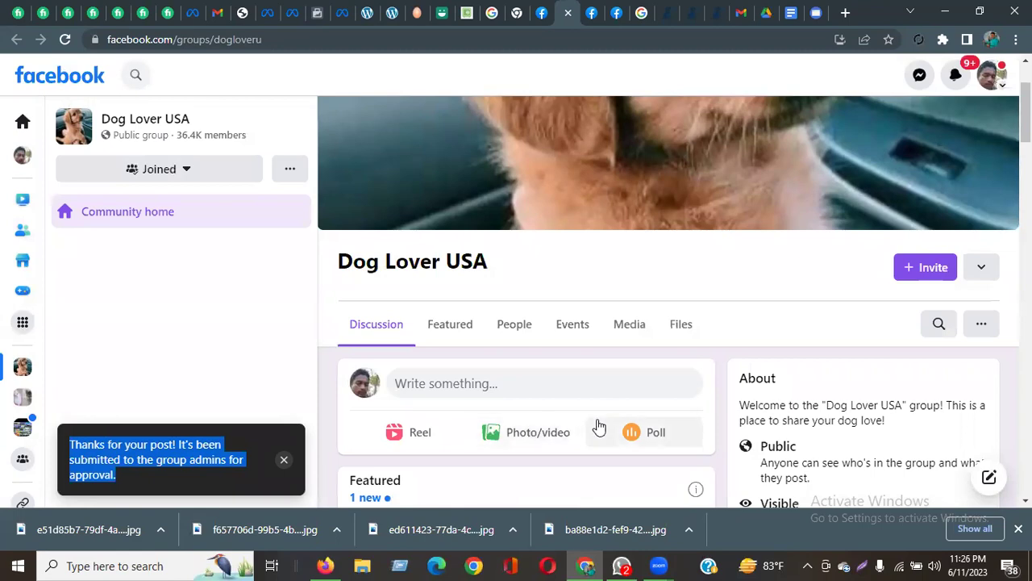
Look through the Dog Lover USA group's discussion feed for the newly submitted post.
{"action": "scroll", "coordinate": [599, 427], "scroll_direction": "down", "scroll_amount": 8}
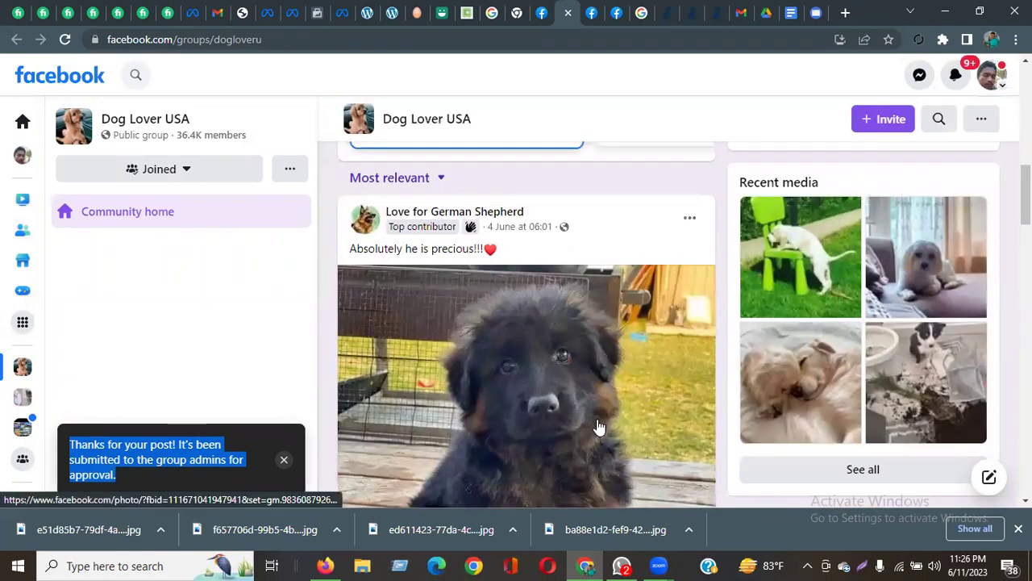
{"action": "scroll", "coordinate": [600, 427], "scroll_direction": "up", "scroll_amount": 4}
{"action": "scroll", "coordinate": [599, 427], "scroll_direction": "down", "scroll_amount": 4}
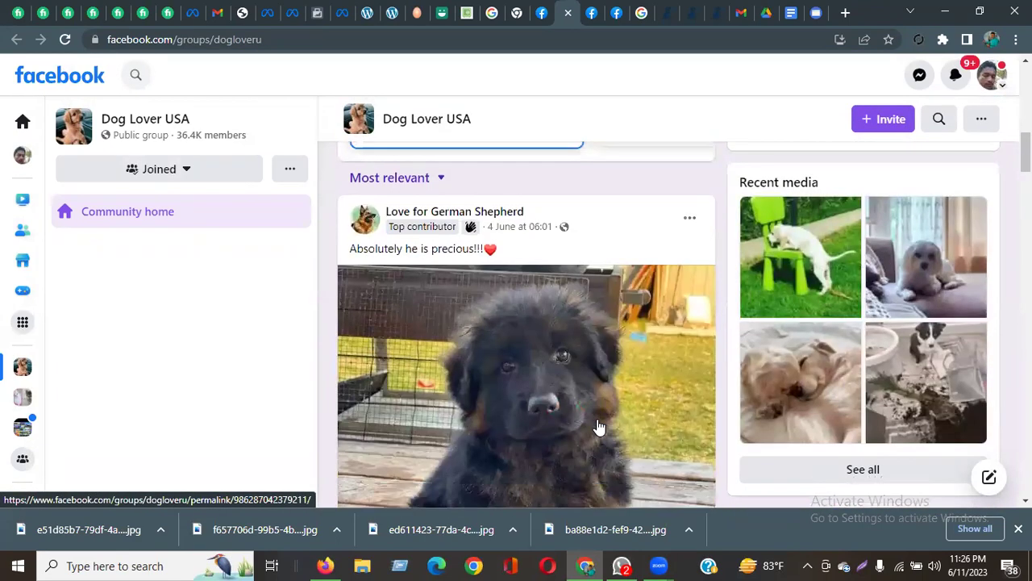
{"action": "scroll", "coordinate": [599, 427], "scroll_direction": "down", "scroll_amount": 8}
{"action": "scroll", "coordinate": [600, 426], "scroll_direction": "up", "scroll_amount": 6}
{"action": "scroll", "coordinate": [599, 426], "scroll_direction": "up", "scroll_amount": 7}
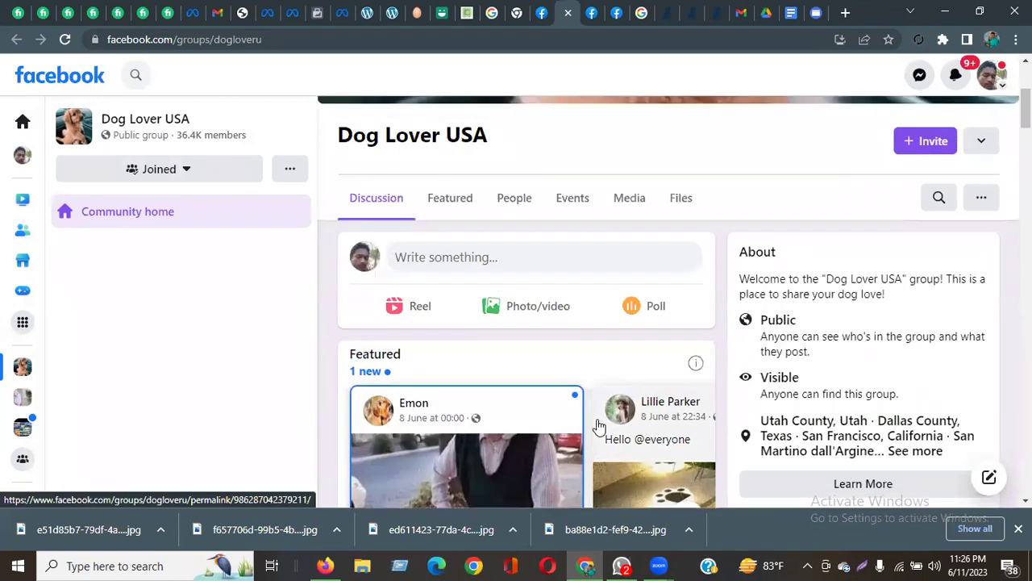
Open your own content in the Dog Lover USA group and view the post listed as removed.
{"action": "left_click", "coordinate": [292, 169]}
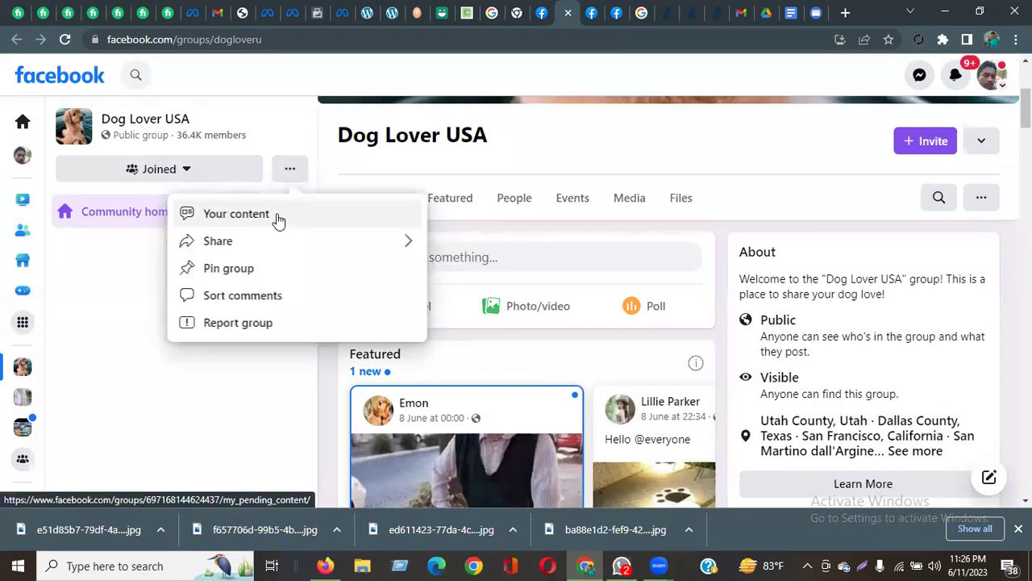
{"action": "left_click", "coordinate": [277, 216]}
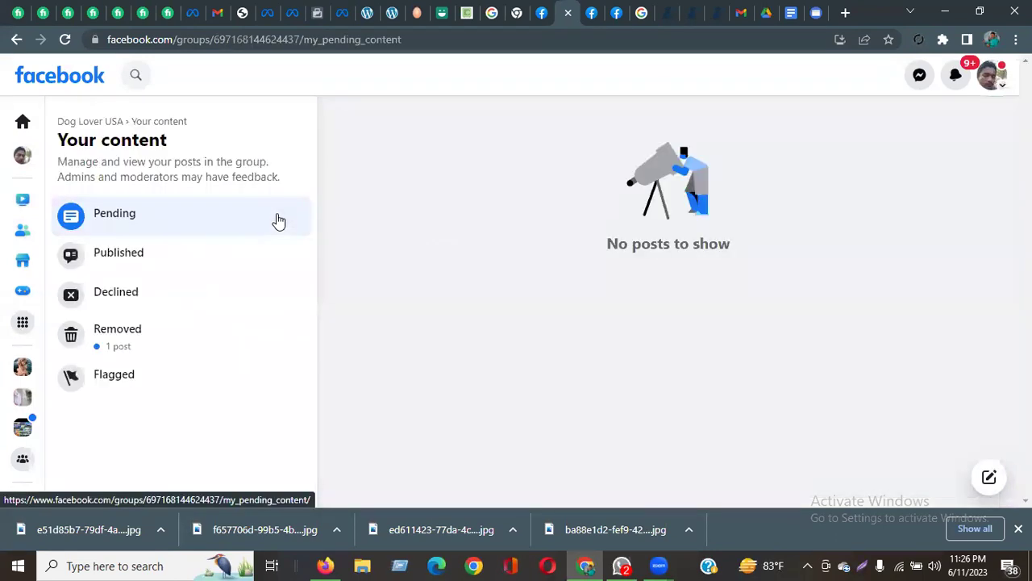
{"action": "left_click", "coordinate": [162, 351]}
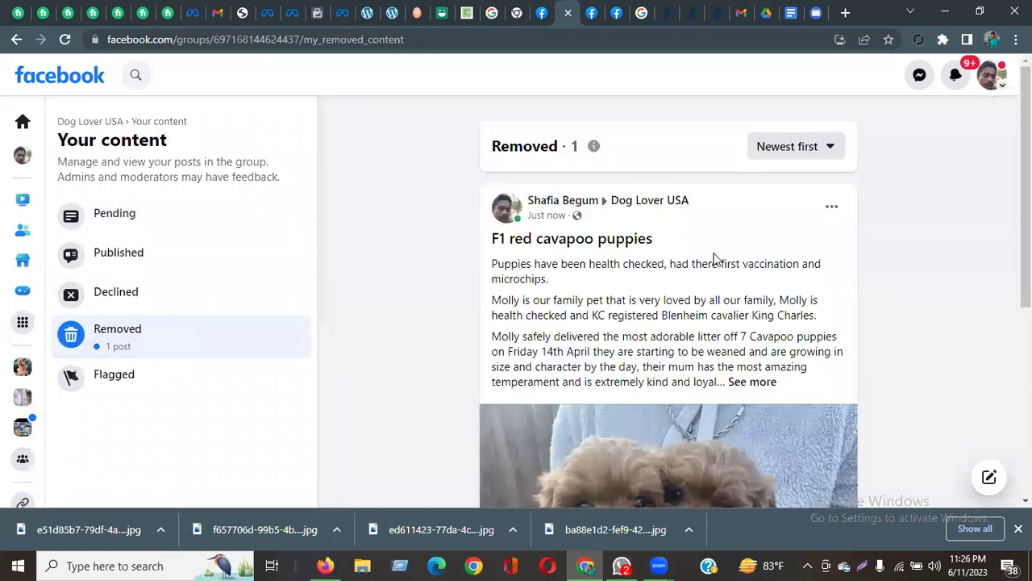
{"action": "scroll", "coordinate": [714, 258], "scroll_direction": "down", "scroll_amount": 2}
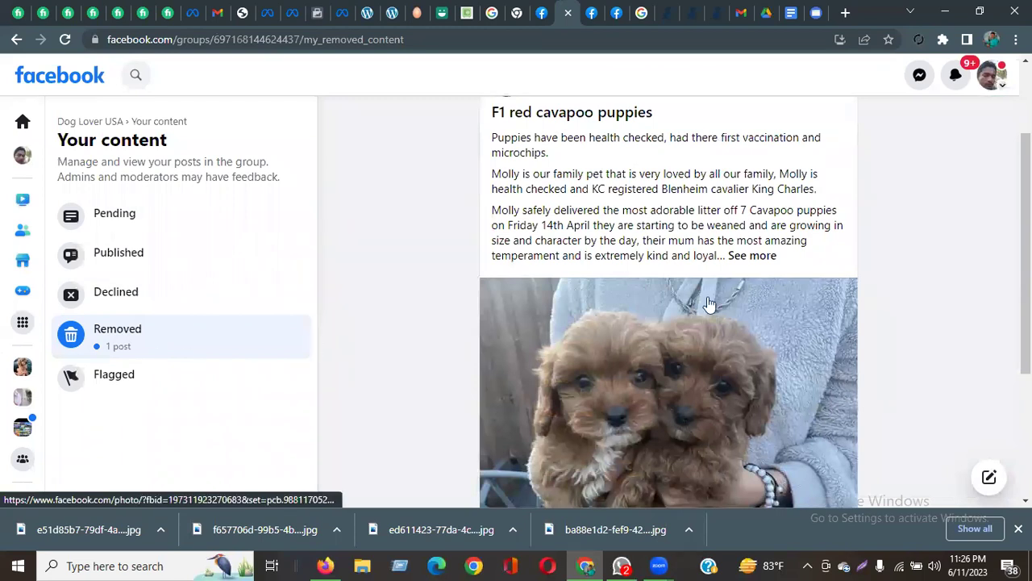
{"action": "scroll", "coordinate": [709, 301], "scroll_direction": "up", "scroll_amount": 2}
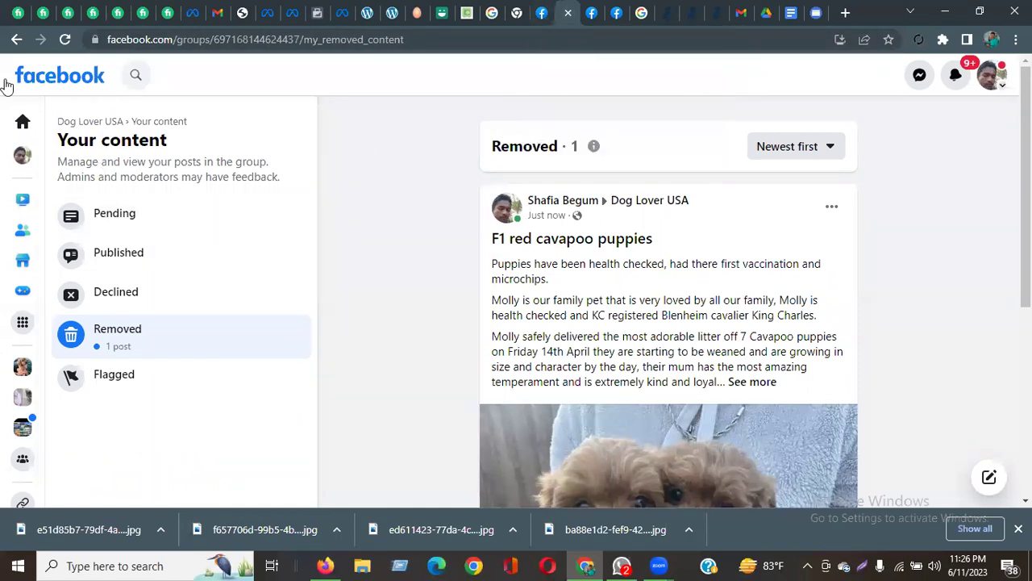
Go back to the Dog Lover USA feed and show the link options for the date of the German Shepherd post.
{"action": "left_click", "coordinate": [16, 40]}
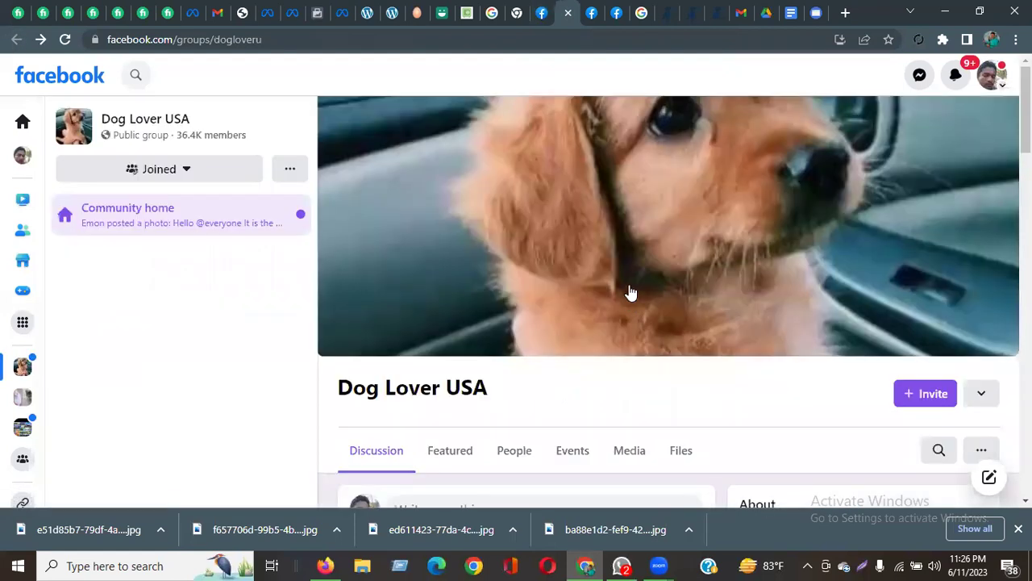
{"action": "scroll", "coordinate": [560, 392], "scroll_direction": "down", "scroll_amount": 3}
{"action": "scroll", "coordinate": [560, 392], "scroll_direction": "down", "scroll_amount": 5}
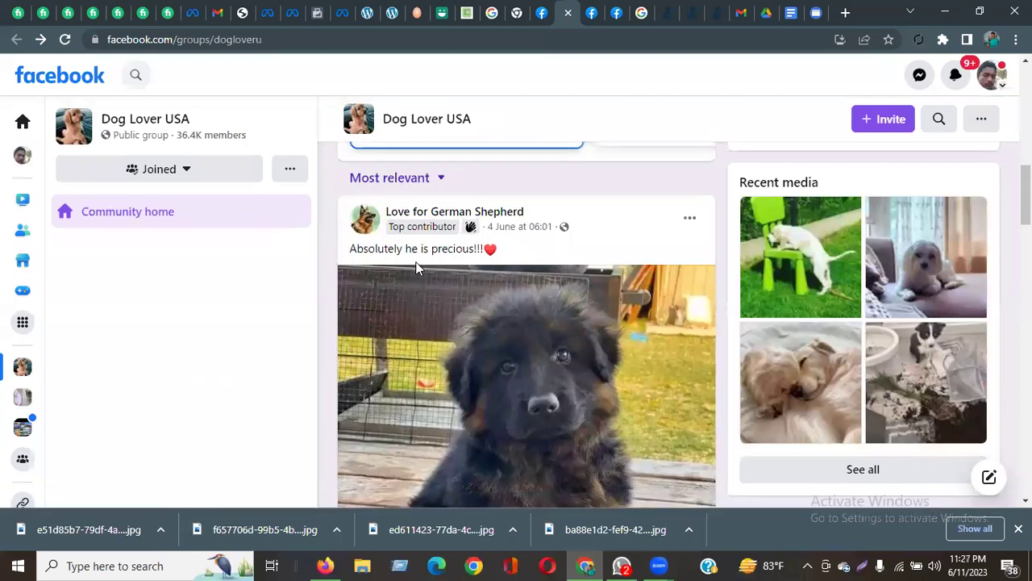
{"action": "right_click", "coordinate": [525, 229]}
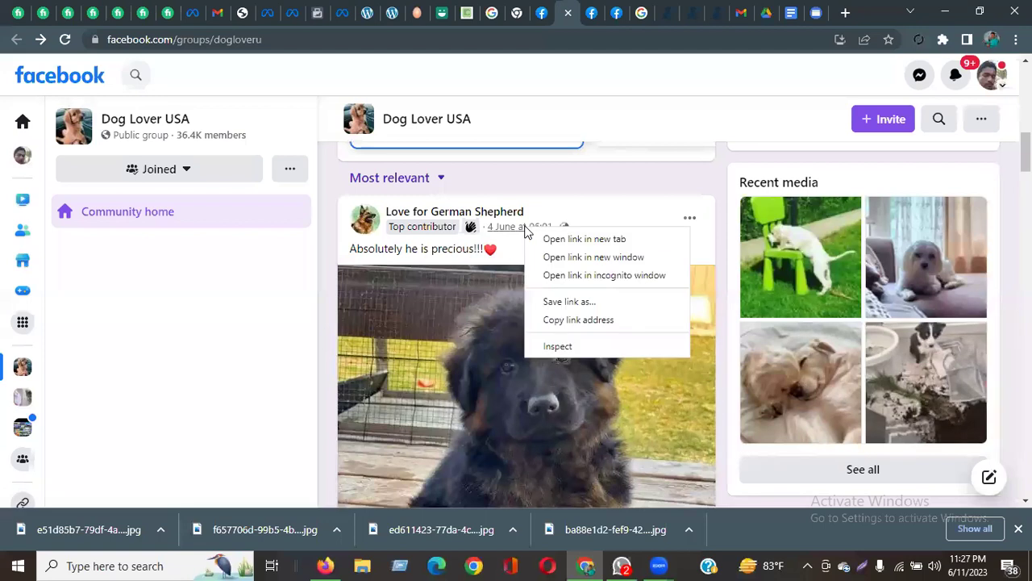
Reopen your removed posts in the group and view the link options for the F1 red cavapoo puppies post's timestamp.
{"action": "left_click", "coordinate": [290, 168]}
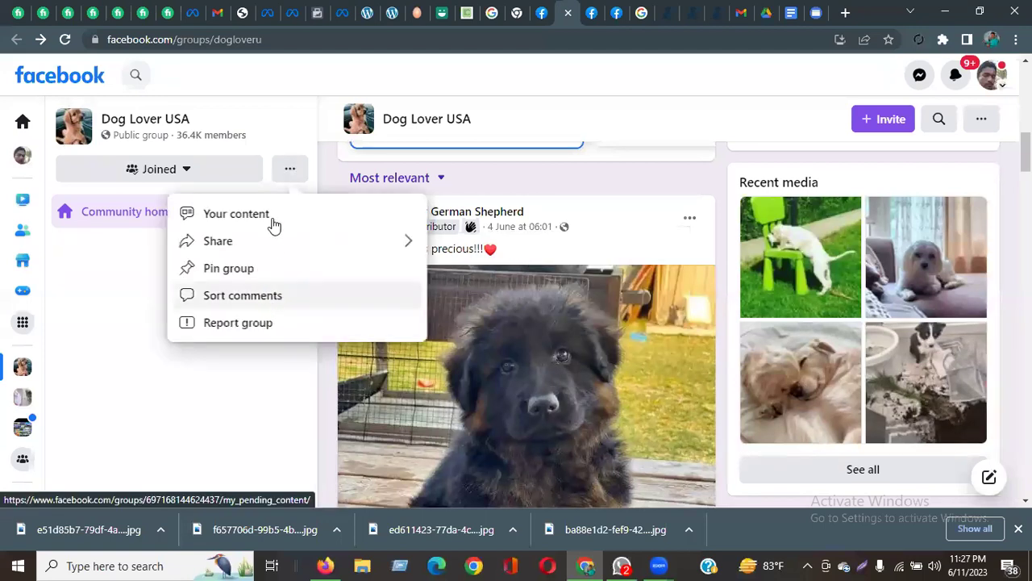
{"action": "left_click", "coordinate": [274, 225]}
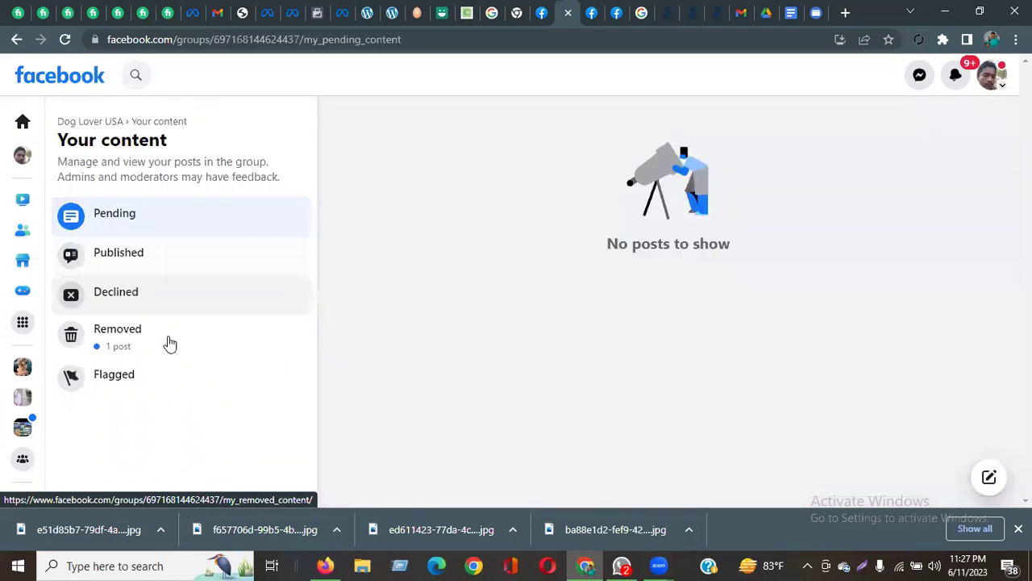
{"action": "left_click", "coordinate": [166, 344]}
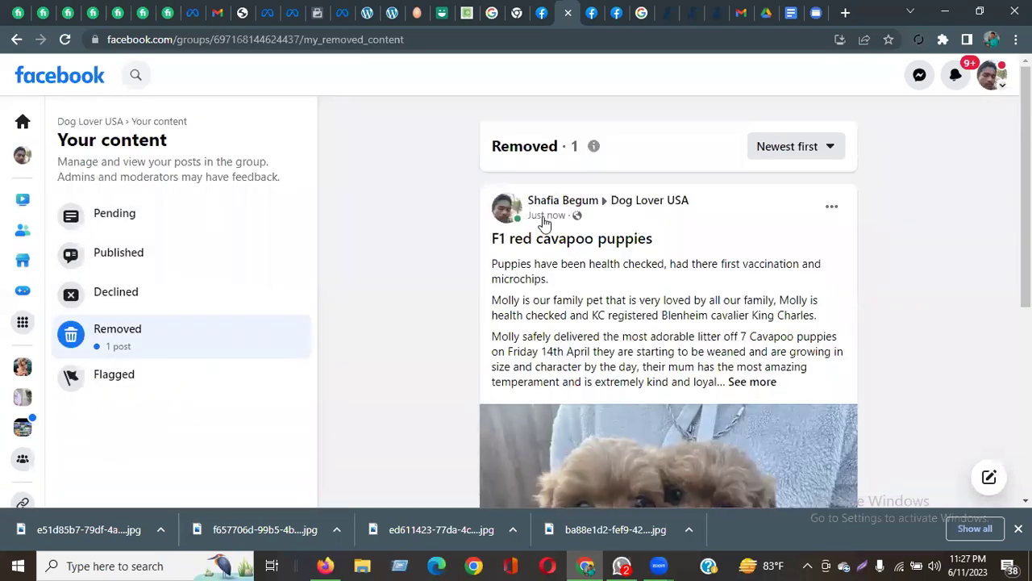
{"action": "right_click", "coordinate": [546, 219]}
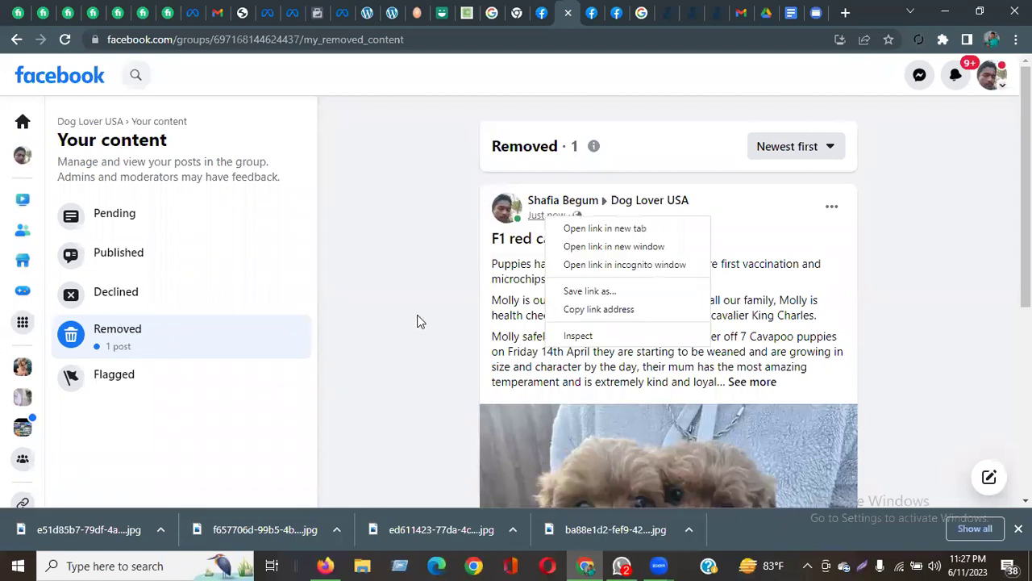
{"action": "left_click", "coordinate": [417, 320]}
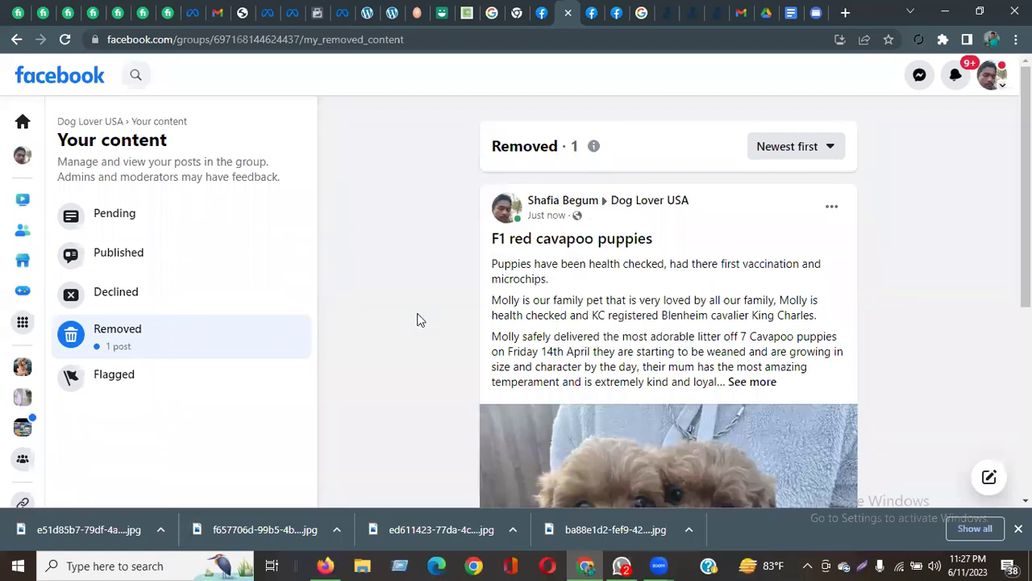
Switch to the Pets Lovers group and look through its featured posts and discussion feed.
{"action": "left_click", "coordinate": [585, 20]}
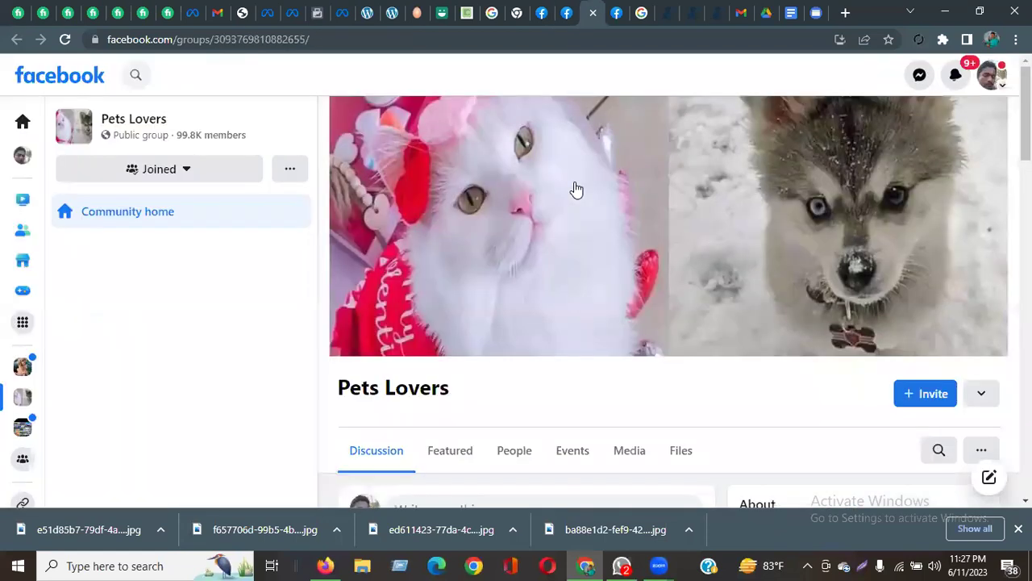
{"action": "scroll", "coordinate": [577, 204], "scroll_direction": "down", "scroll_amount": 2}
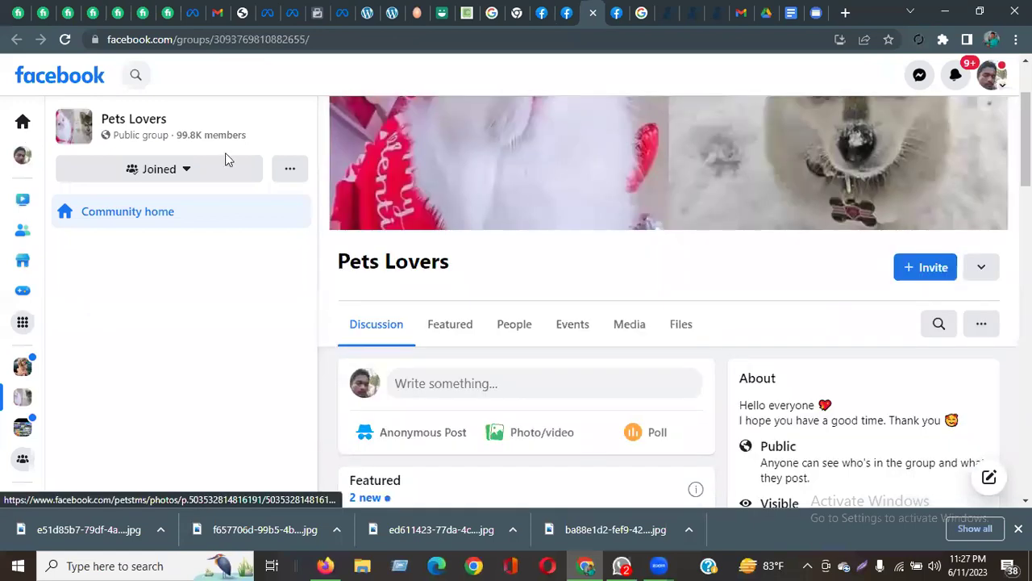
{"action": "scroll", "coordinate": [588, 346], "scroll_direction": "down", "scroll_amount": 5}
{"action": "scroll", "coordinate": [588, 346], "scroll_direction": "down", "scroll_amount": 5}
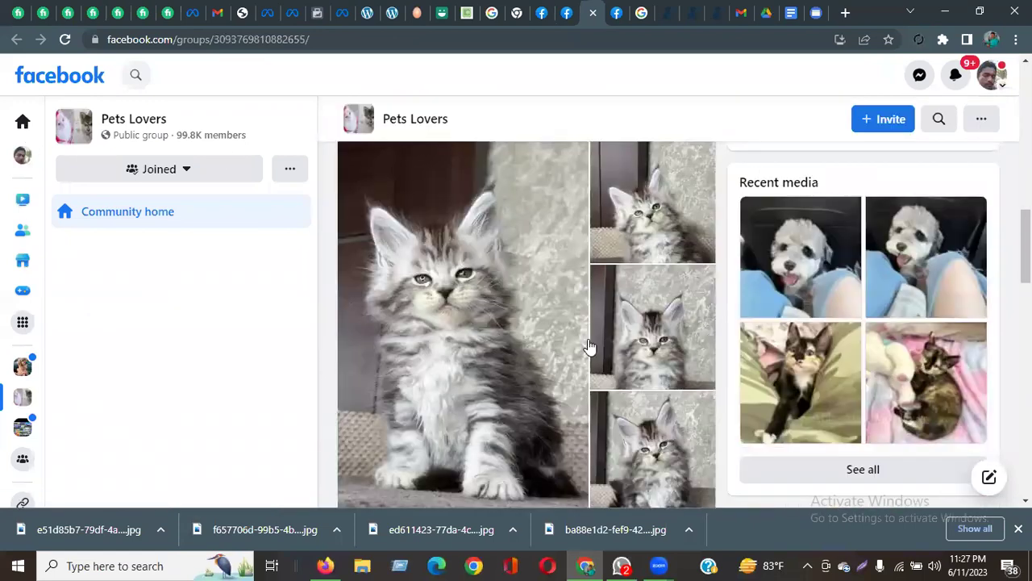
{"action": "scroll", "coordinate": [589, 346], "scroll_direction": "up", "scroll_amount": 5}
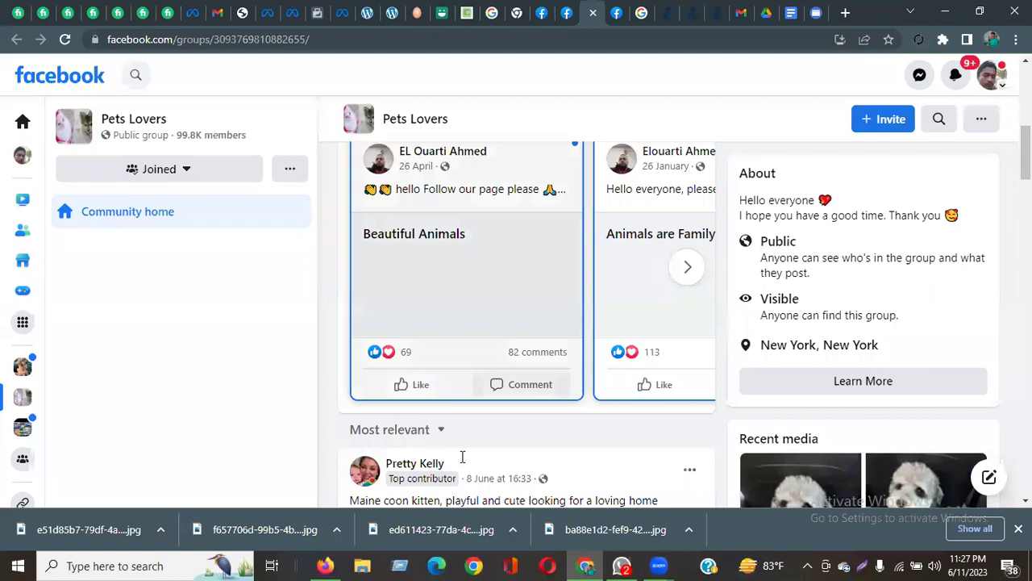
{"action": "scroll", "coordinate": [463, 457], "scroll_direction": "down", "scroll_amount": 3}
{"action": "scroll", "coordinate": [461, 456], "scroll_direction": "up", "scroll_amount": 1}
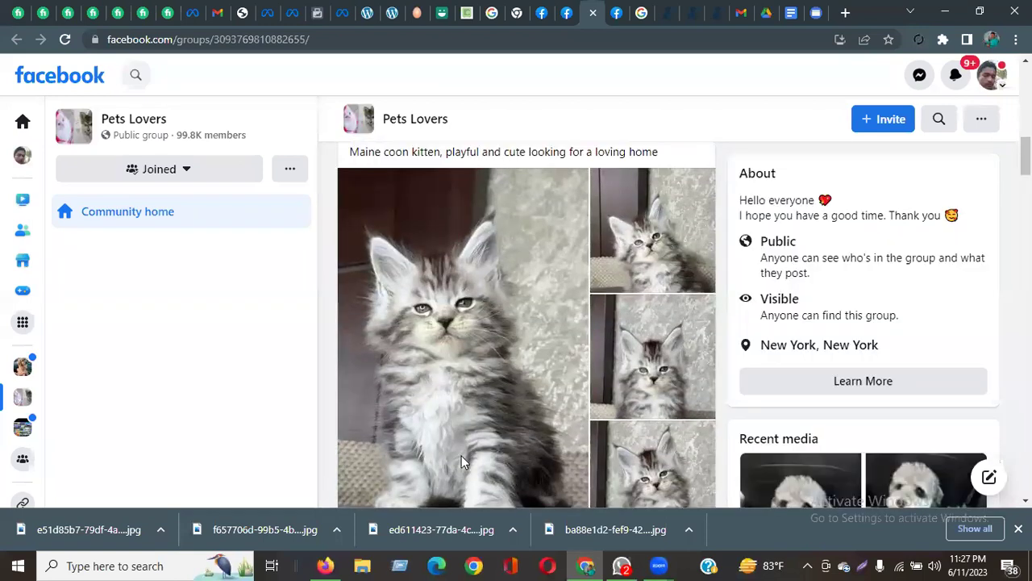
{"action": "scroll", "coordinate": [460, 459], "scroll_direction": "up", "scroll_amount": 5}
{"action": "scroll", "coordinate": [479, 277], "scroll_direction": "down", "scroll_amount": 5}
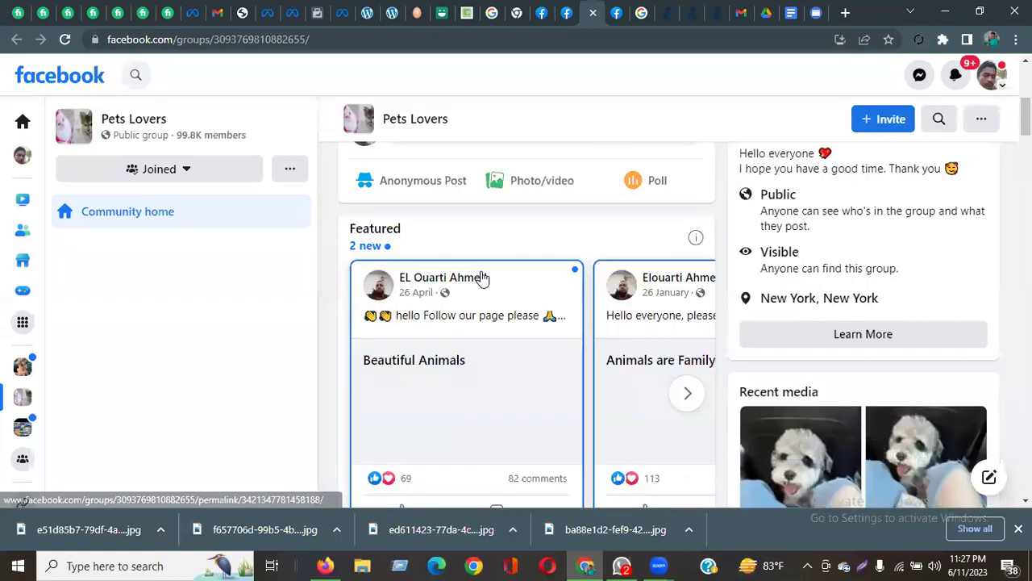
{"action": "scroll", "coordinate": [557, 357], "scroll_direction": "down", "scroll_amount": 3}
{"action": "scroll", "coordinate": [500, 266], "scroll_direction": "up", "scroll_amount": 5}
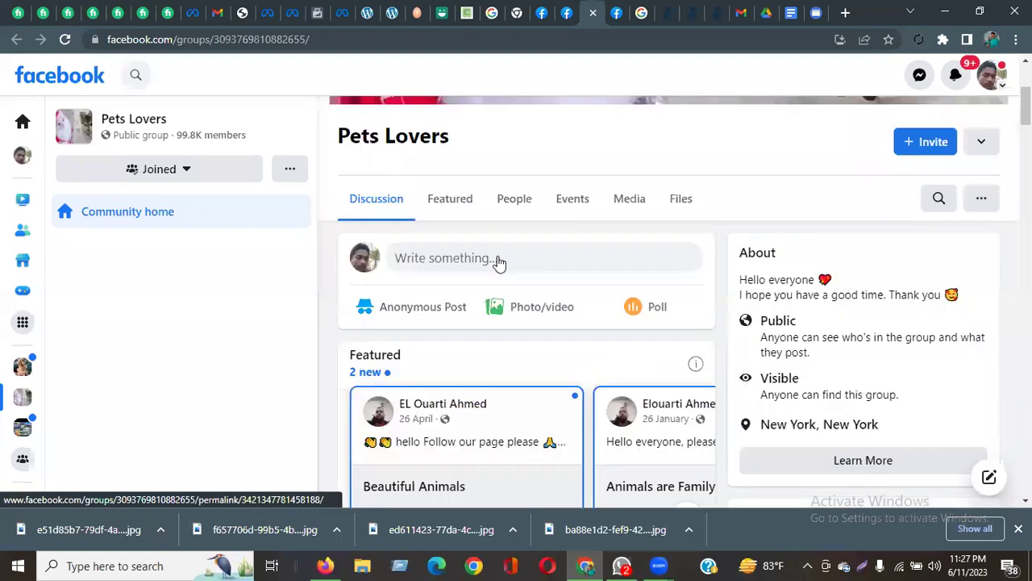
Start a new post in the Pets Lovers group and paste the F1 red cavapoo puppies ad text with its shop link.
{"action": "left_click", "coordinate": [498, 263]}
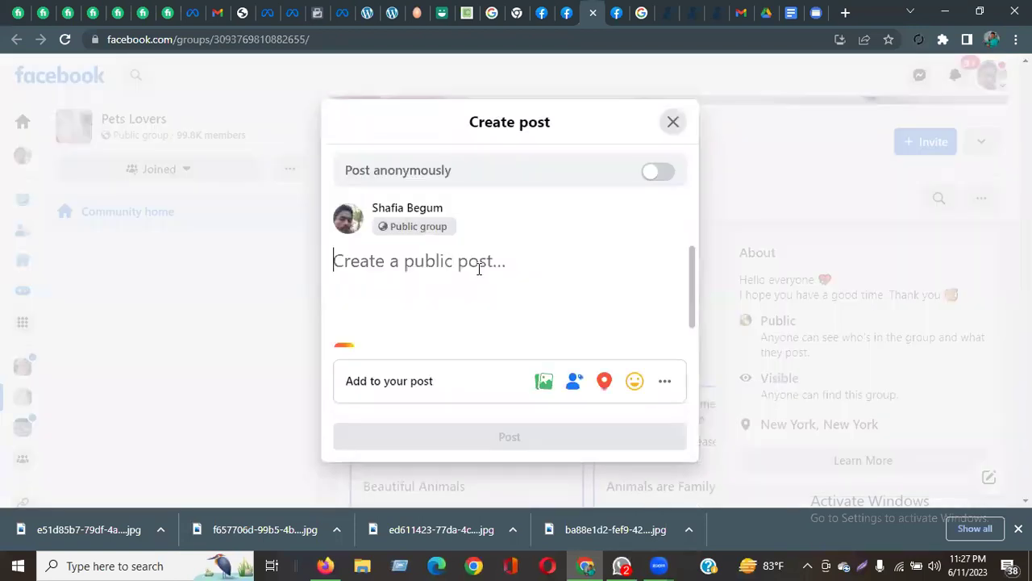
{"action": "key", "text": "ctrl+v"}
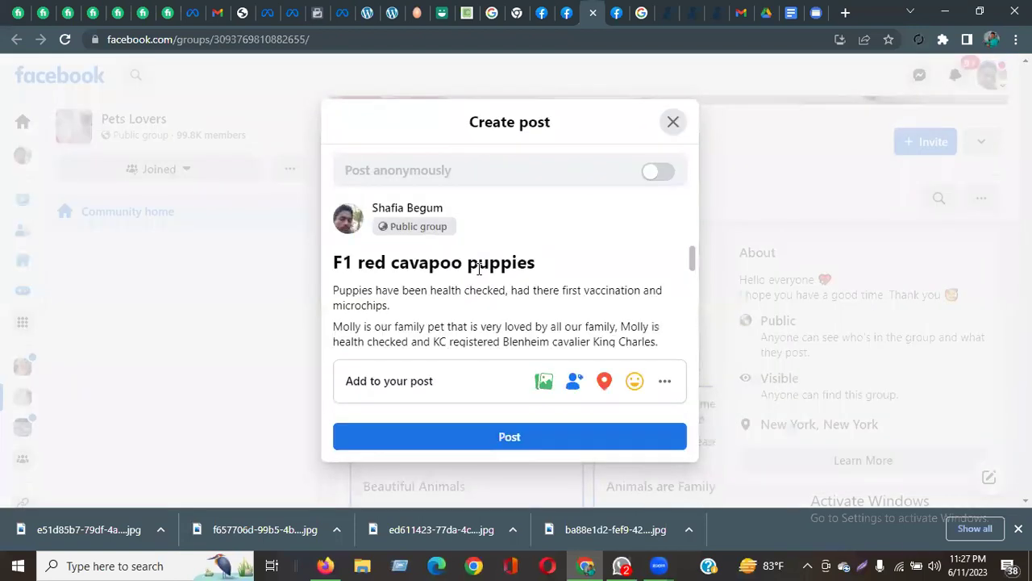
{"action": "left_click", "coordinate": [795, 16]}
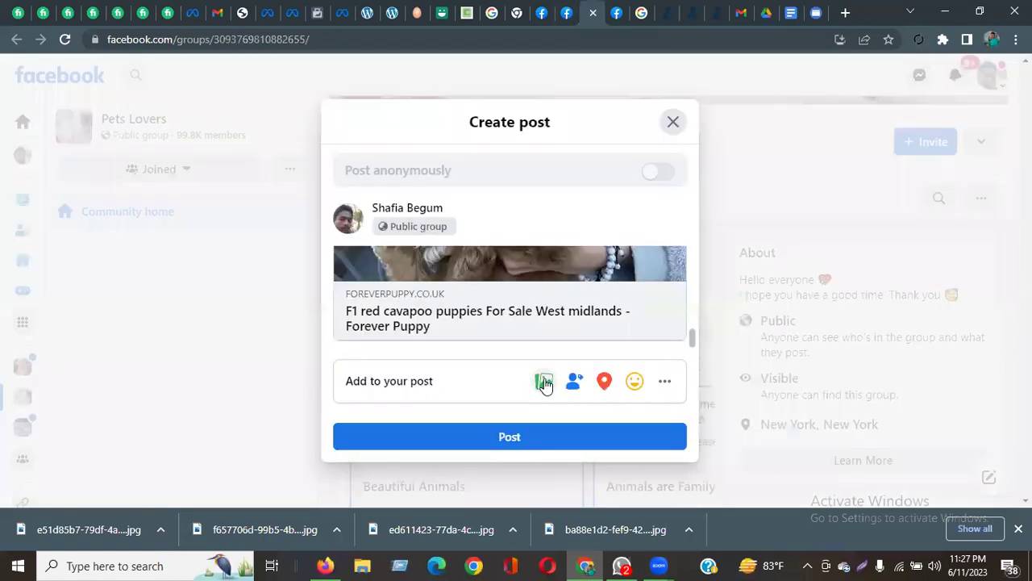
Attach today's four downloaded puppy photos to the Pets Lovers post.
{"action": "left_click", "coordinate": [544, 384]}
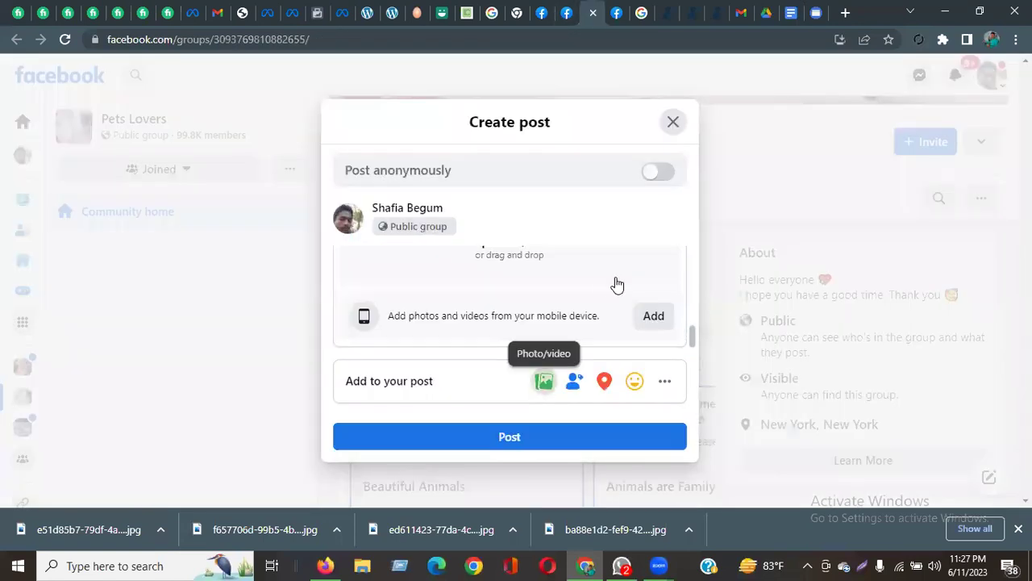
{"action": "key", "text": "ctrl+v"}
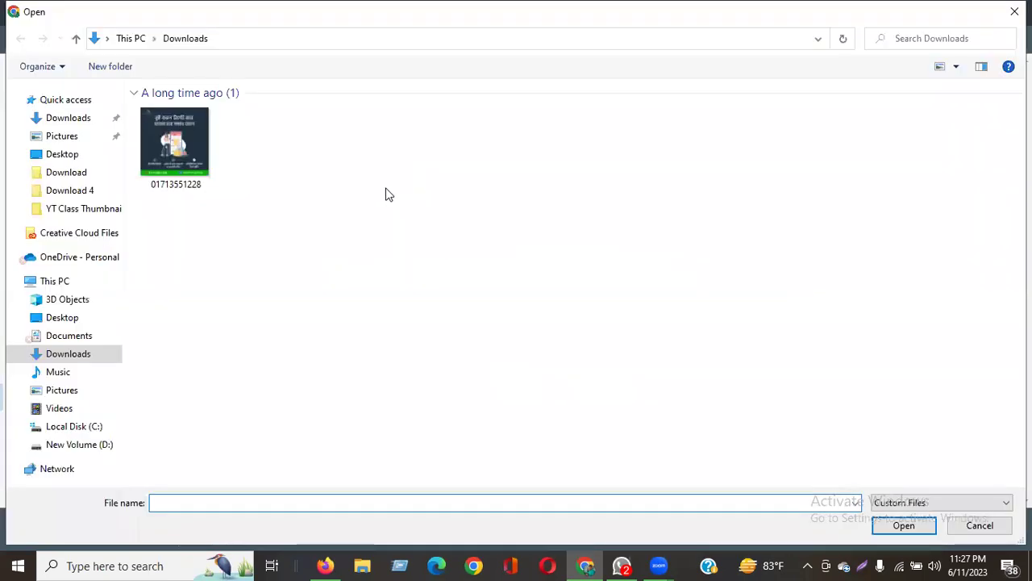
{"action": "left_click", "coordinate": [438, 153]}
{"action": "left_click", "coordinate": [175, 145], "text": "shift"}
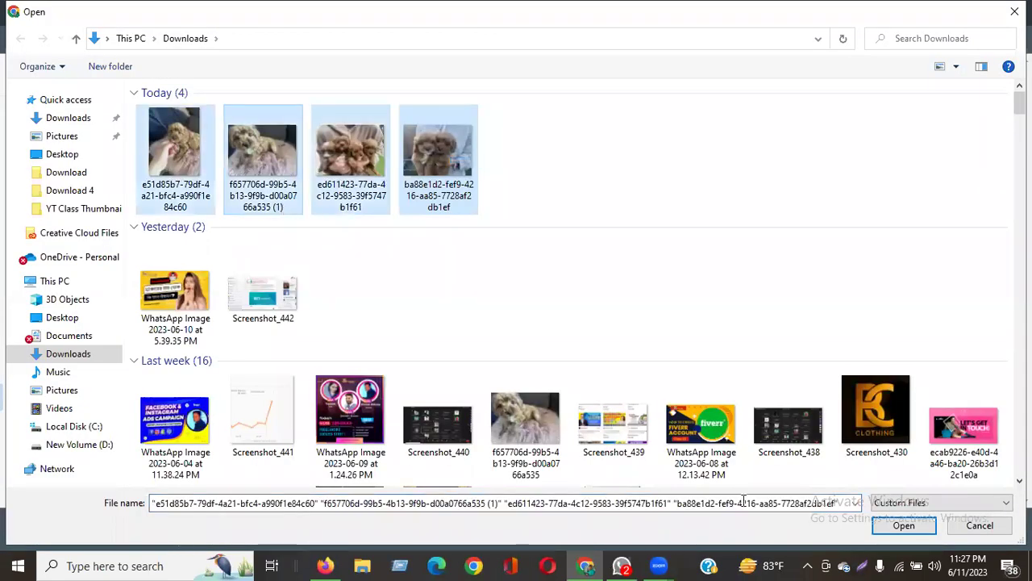
{"action": "left_click", "coordinate": [896, 525]}
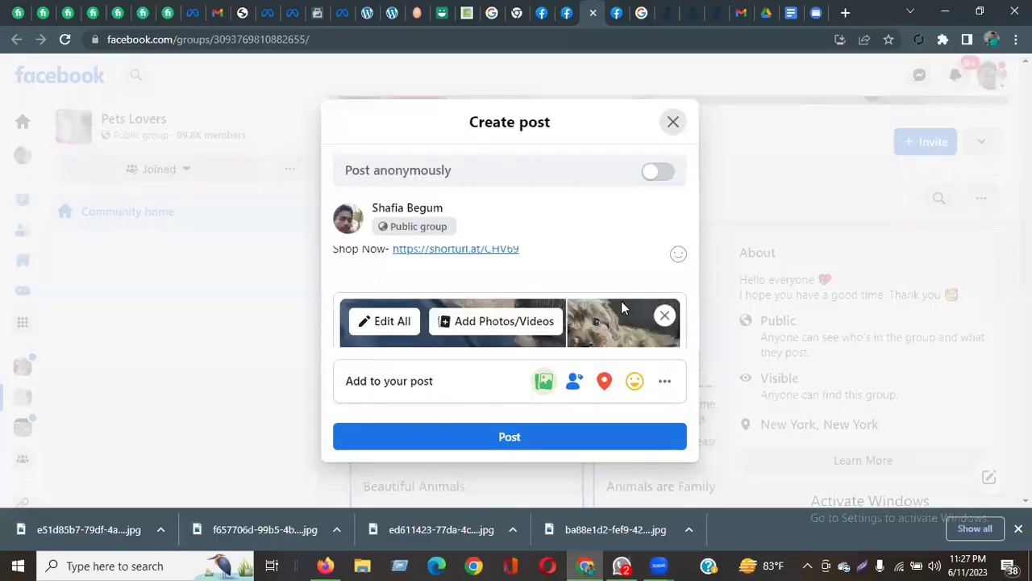
Publish the puppies post in the Pets Lovers group and view it in the discussion feed.
{"action": "scroll", "coordinate": [620, 306], "scroll_direction": "down", "scroll_amount": 1}
{"action": "left_click", "coordinate": [566, 435]}
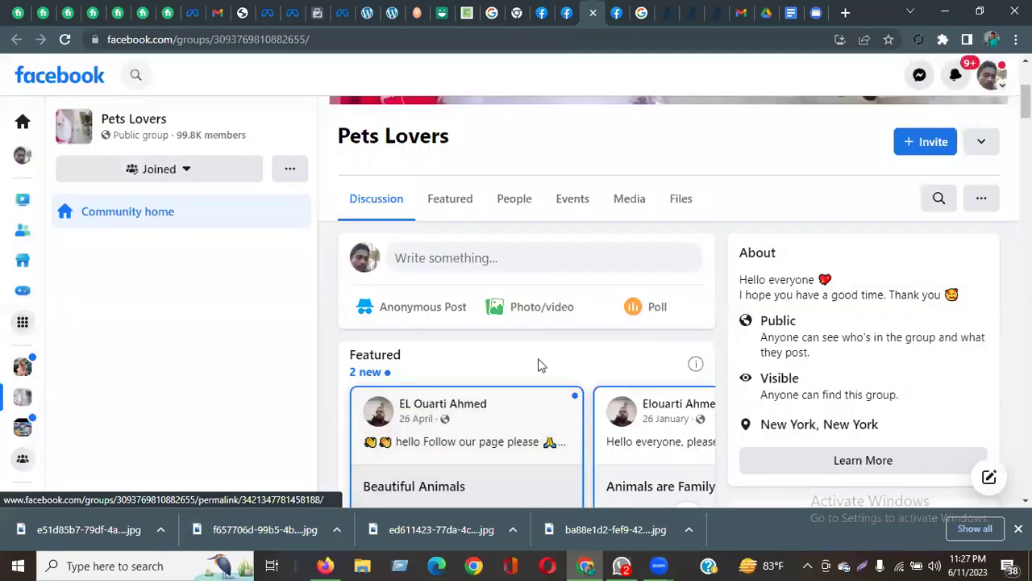
{"action": "scroll", "coordinate": [538, 358], "scroll_direction": "down", "scroll_amount": 3}
{"action": "scroll", "coordinate": [539, 358], "scroll_direction": "down", "scroll_amount": 3}
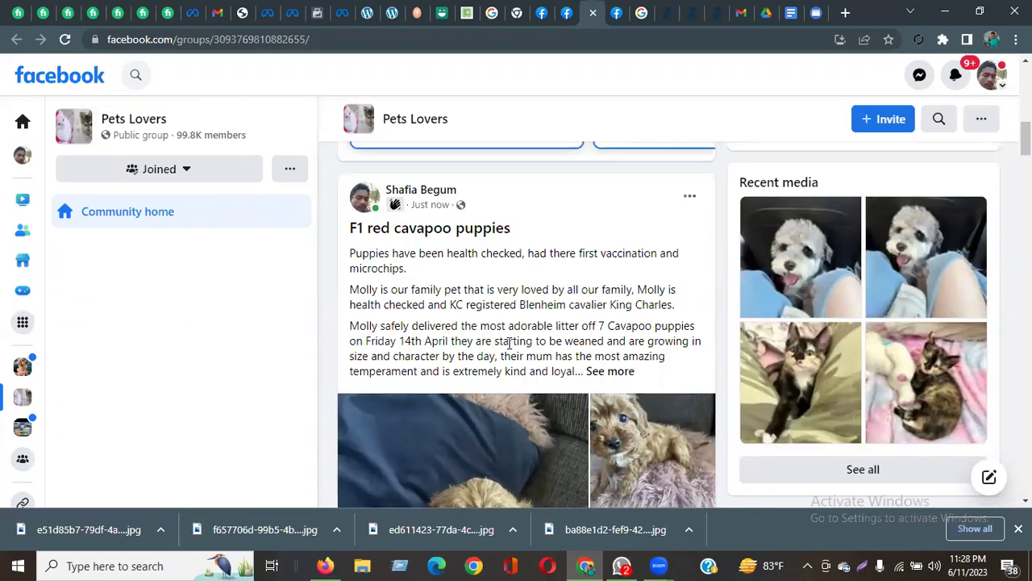
Switch to the Google Docs ad document and copy the whole F1 red cavapoo puppies text.
{"action": "key", "text": "ctrl+Tab"}
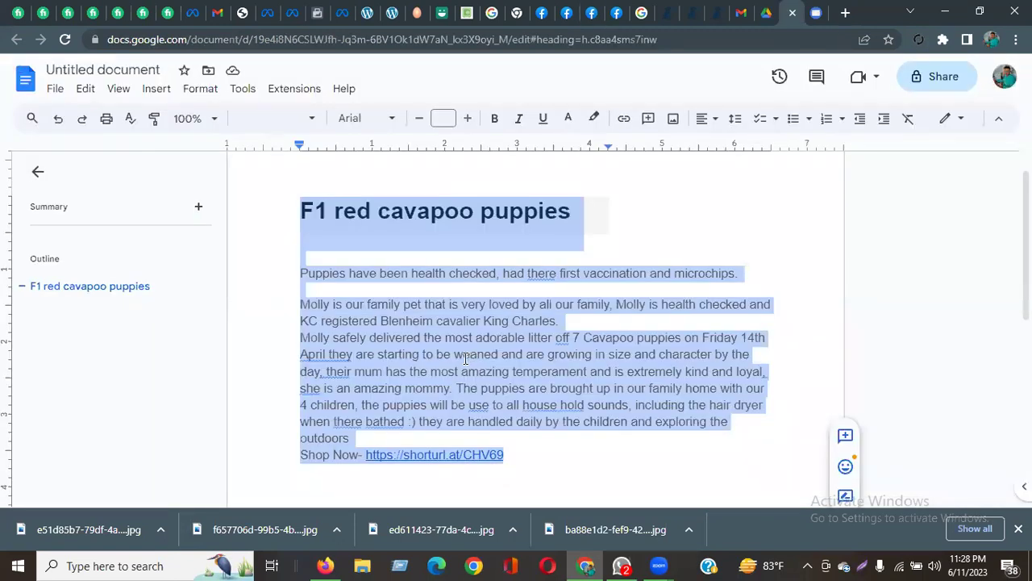
{"action": "right_click", "coordinate": [429, 219]}
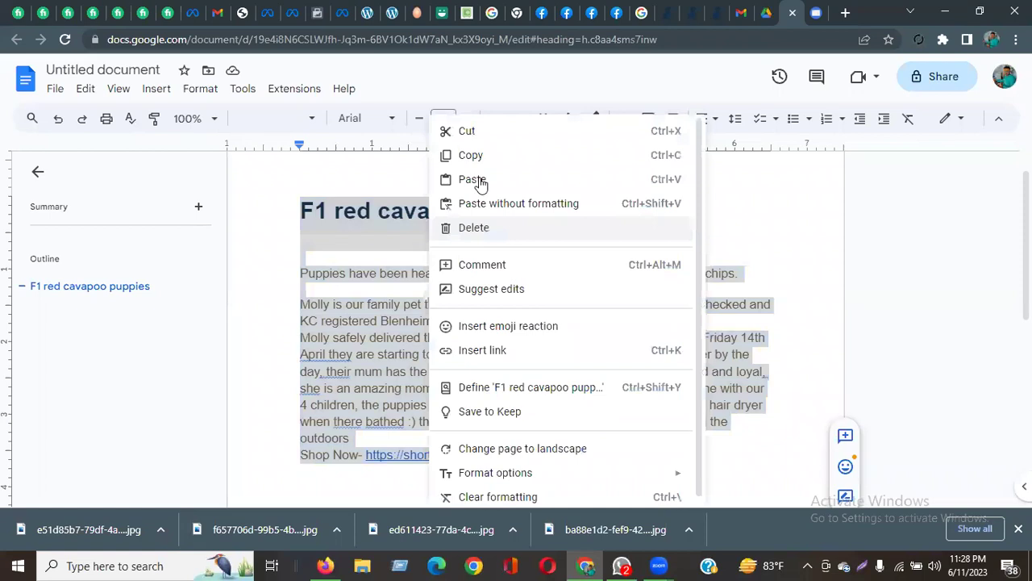
{"action": "left_click", "coordinate": [478, 157]}
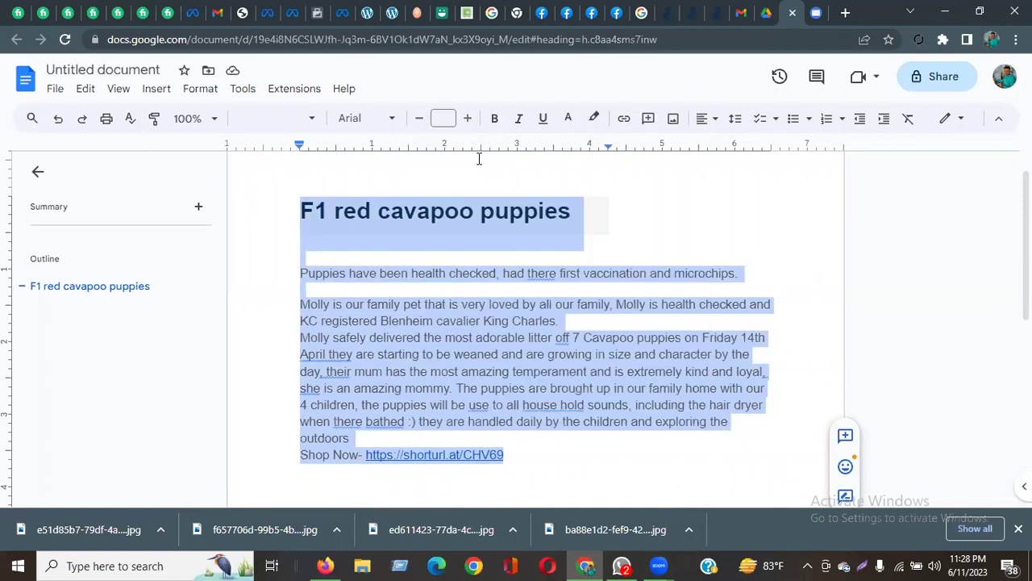
Review the removed puppies post in Dog Lover USA and the one published in Pets Lovers.
{"action": "left_click", "coordinate": [542, 19]}
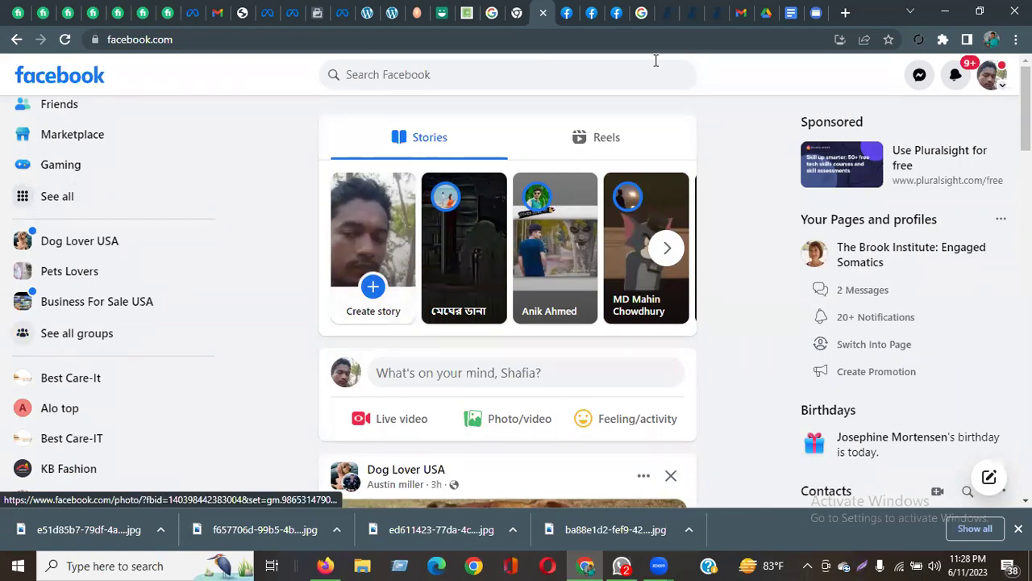
{"action": "left_click", "coordinate": [791, 15]}
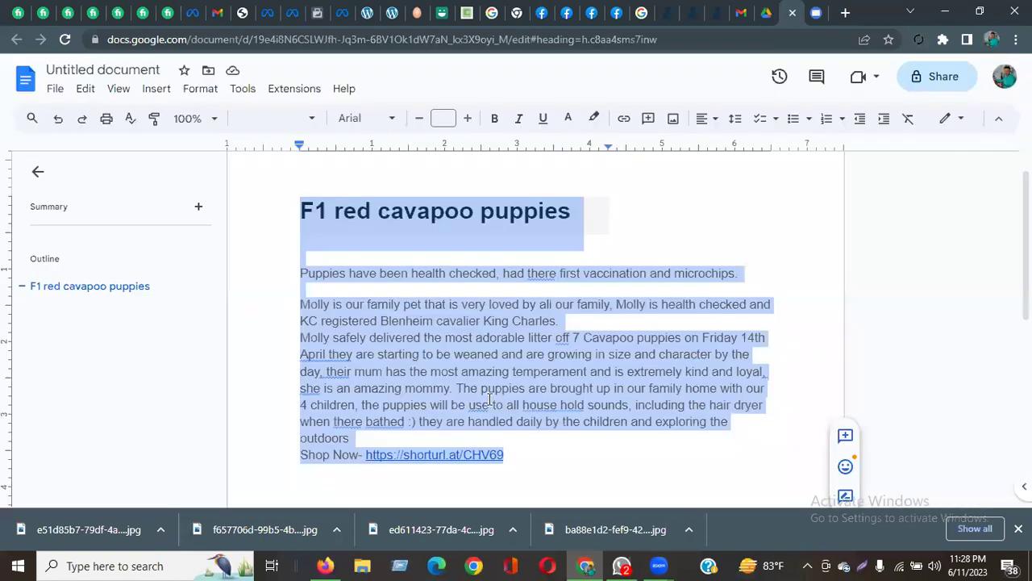
{"action": "left_click", "coordinate": [569, 14]}
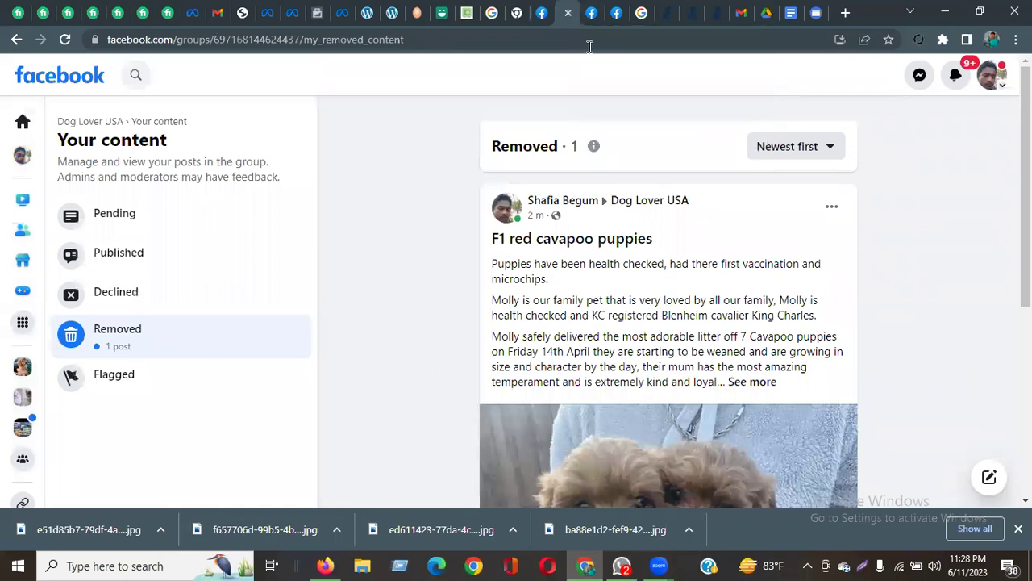
{"action": "key", "text": "ctrl+Tab"}
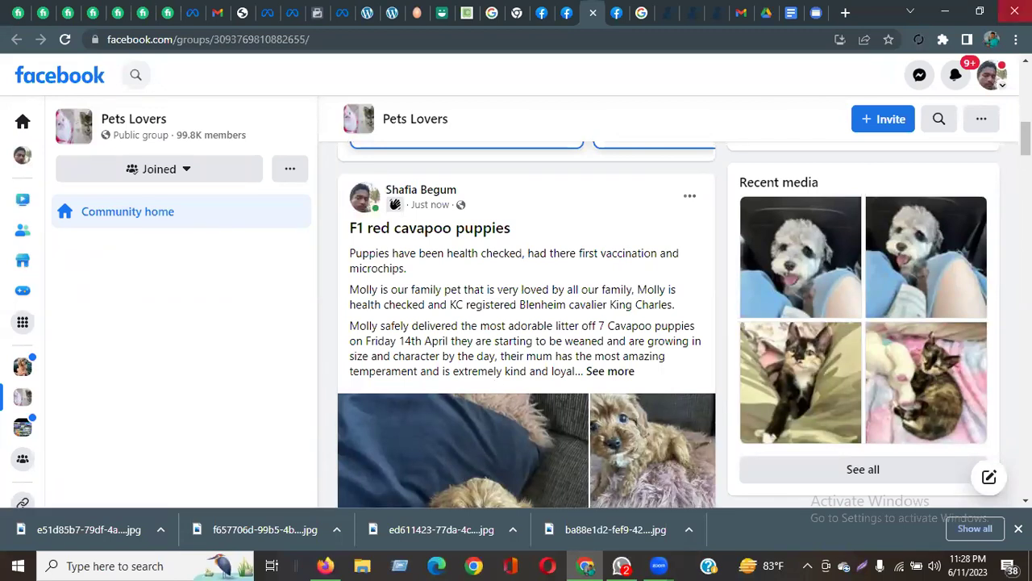
Look through the list of browser profiles and close it.
{"action": "left_click", "coordinate": [992, 40]}
{"action": "scroll", "coordinate": [860, 478], "scroll_direction": "down", "scroll_amount": 5}
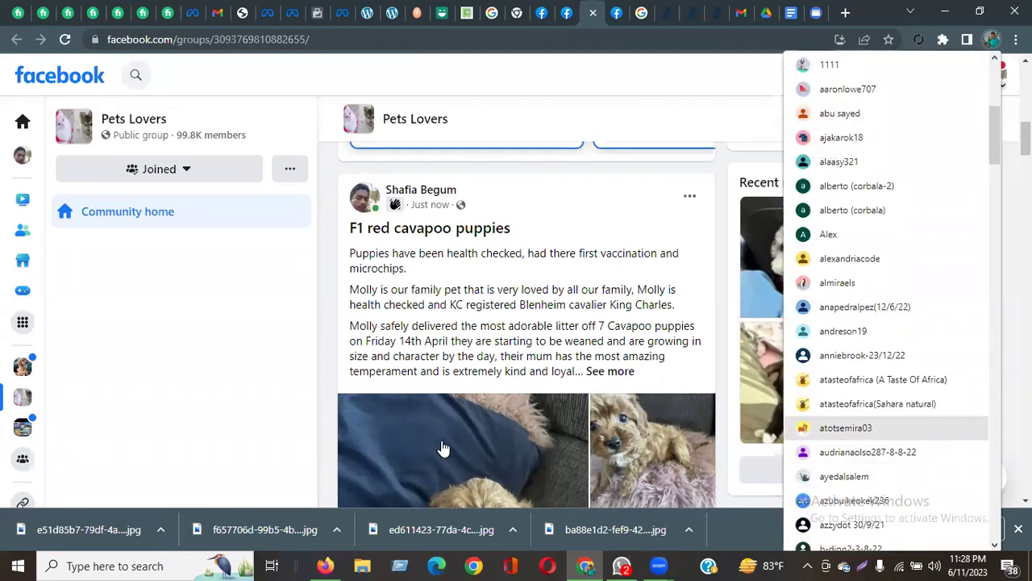
{"action": "left_click", "coordinate": [145, 456]}
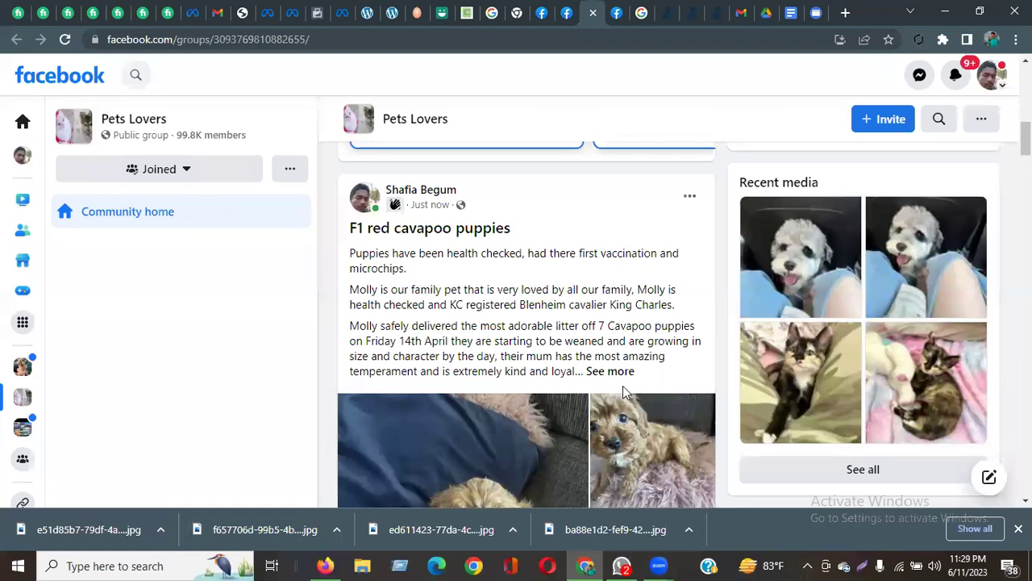
Add blank lines below the Shop Now link in the Google Docs ad document and paste the long foreverpuppy.co.uk cavapoo listing URL there.
{"action": "left_click", "coordinate": [787, 12]}
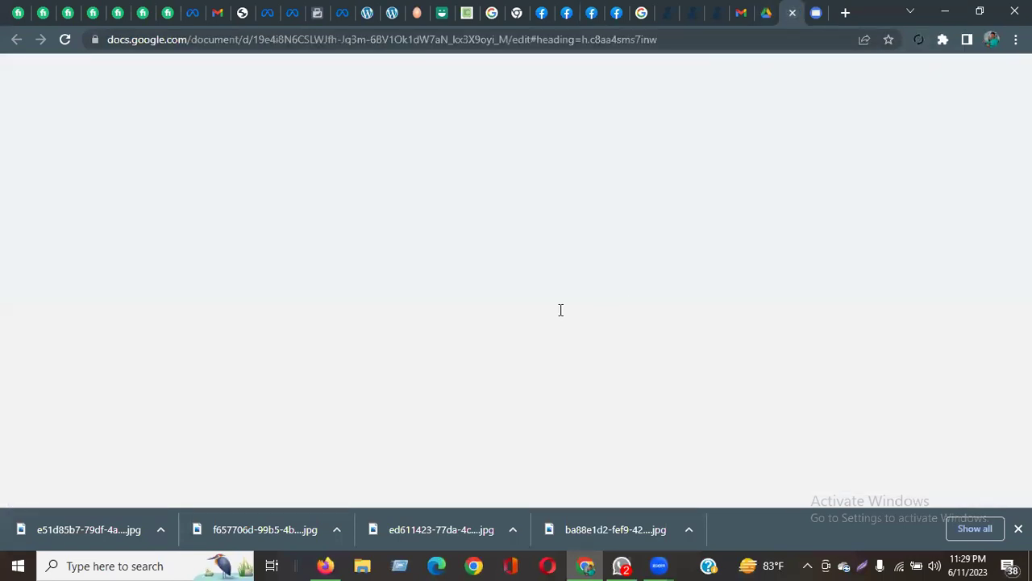
{"action": "left_click", "coordinate": [510, 456]}
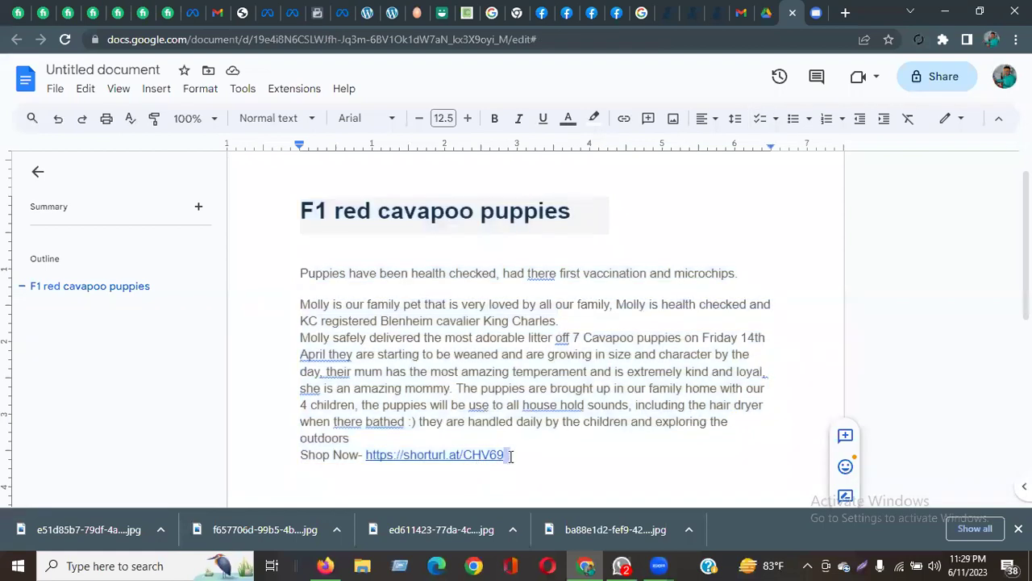
{"action": "left_click_drag", "start_coordinate": [507, 455], "coordinate": [367, 455]}
{"action": "left_click", "coordinate": [524, 455]}
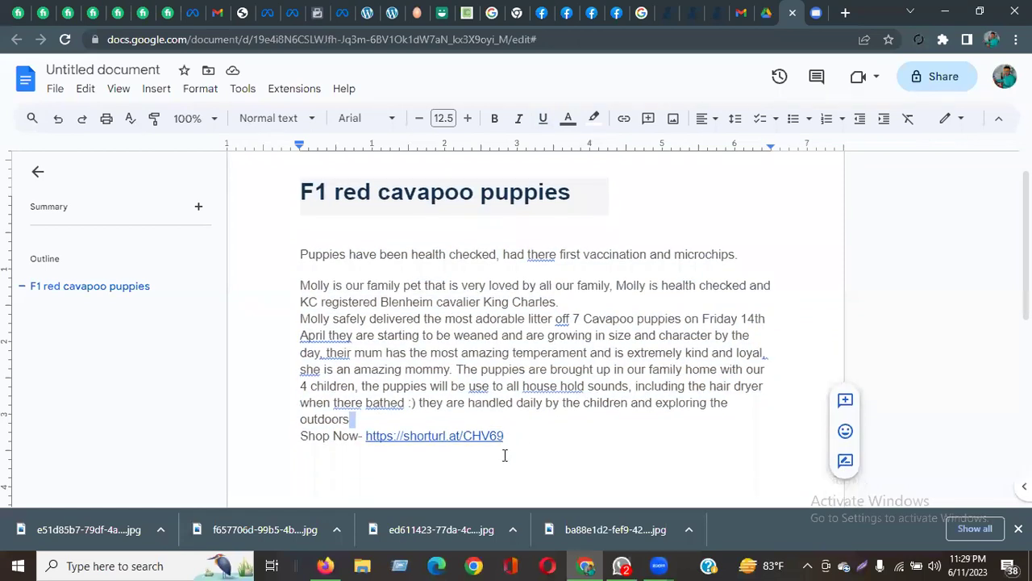
{"action": "key", "text": "Return"}
{"action": "key", "text": "Return"}
{"action": "key", "text": "Return"}
{"action": "key", "text": "Return"}
{"action": "key", "text": "Return"}
{"action": "key", "text": "ctrl+v"}
Copy the long foreverpuppy.co.uk listing URL from the end of the ad document.
{"action": "left_click_drag", "start_coordinate": [416, 436], "coordinate": [308, 411]}
{"action": "right_click", "coordinate": [308, 411]}
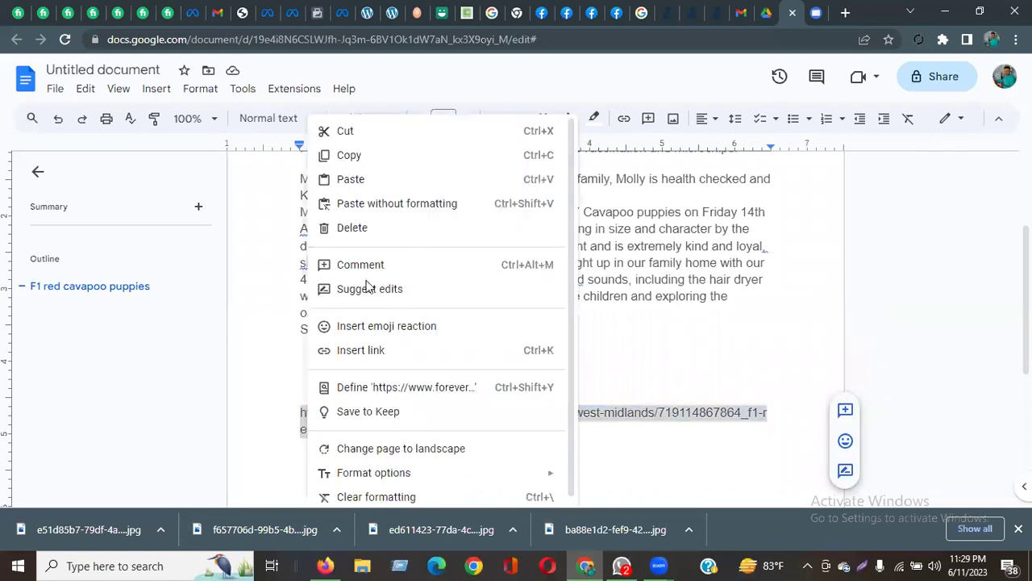
{"action": "left_click", "coordinate": [350, 155]}
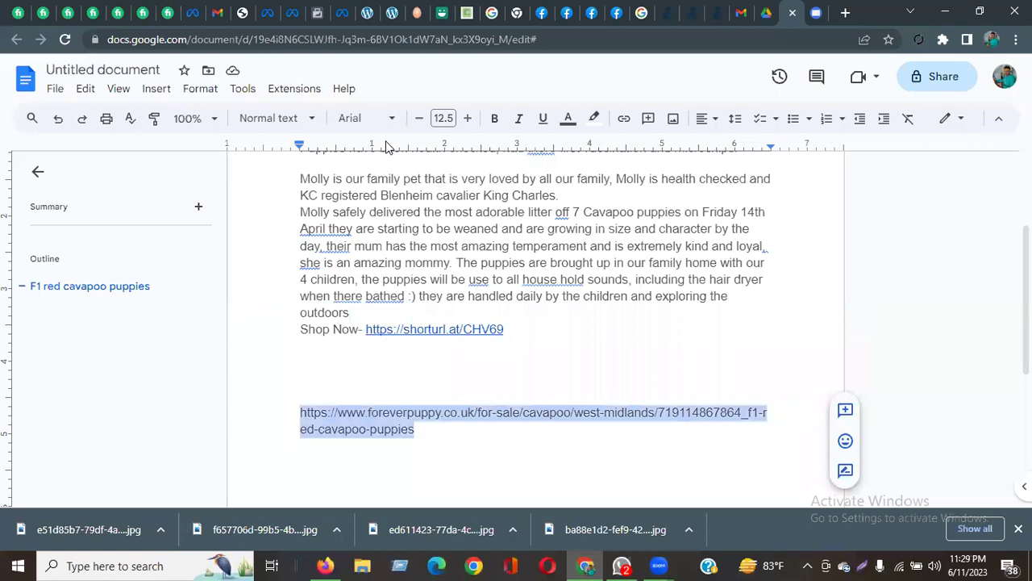
Switch to the Short URL site and try to replace the shortened link on its result page with the copied listing URL.
{"action": "left_click", "coordinate": [816, 13]}
{"action": "left_click_drag", "start_coordinate": [480, 319], "coordinate": [564, 313]}
{"action": "key", "text": "BackSpace"}
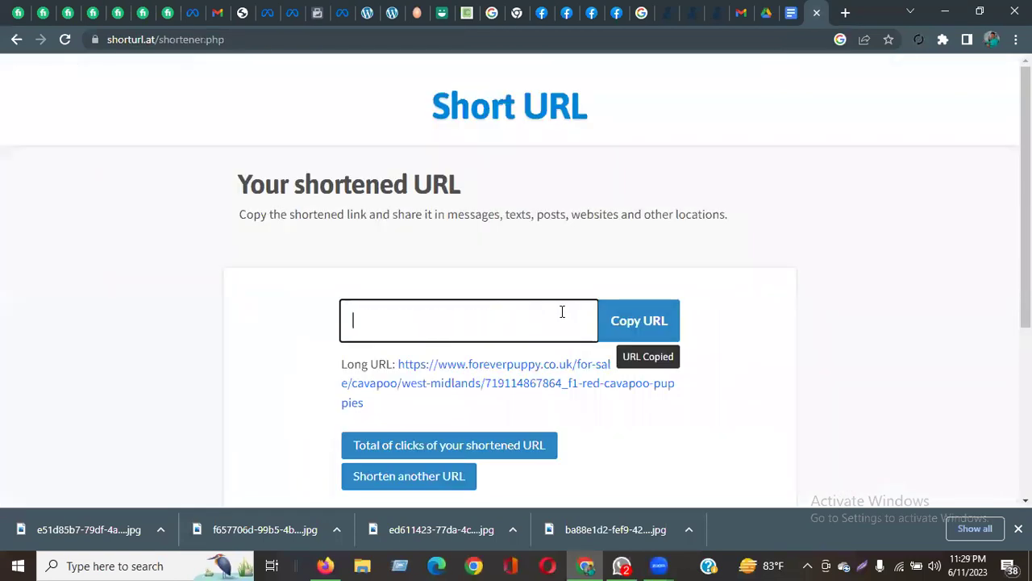
{"action": "key", "text": "ctrl+v"}
{"action": "left_click", "coordinate": [633, 322]}
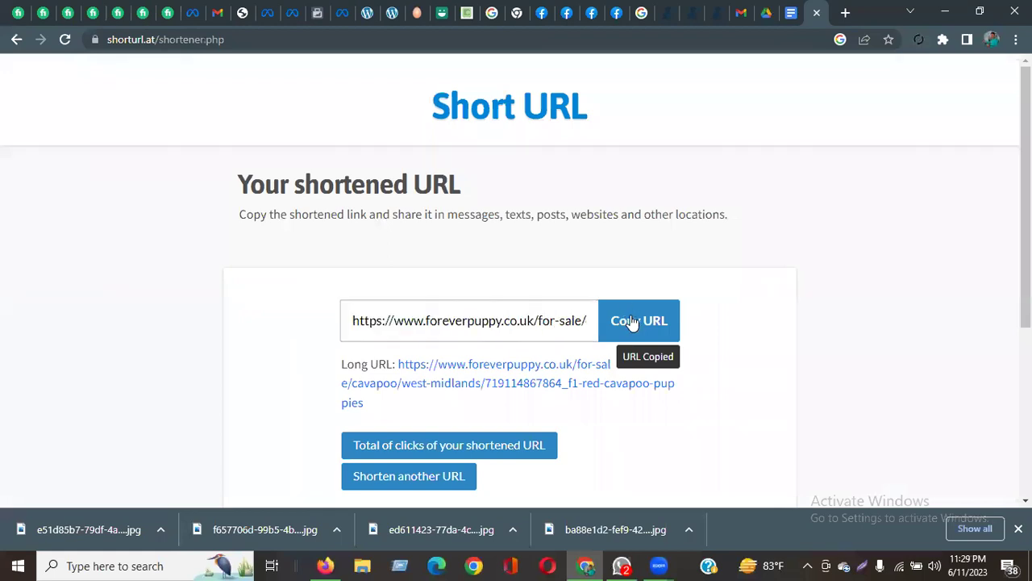
{"action": "left_click", "coordinate": [633, 321]}
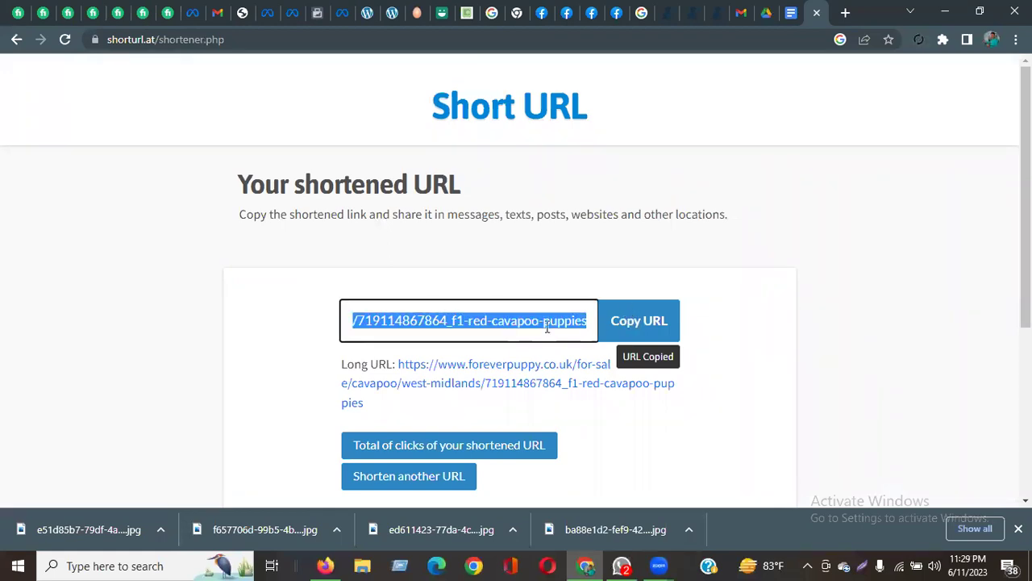
{"action": "left_click", "coordinate": [748, 340]}
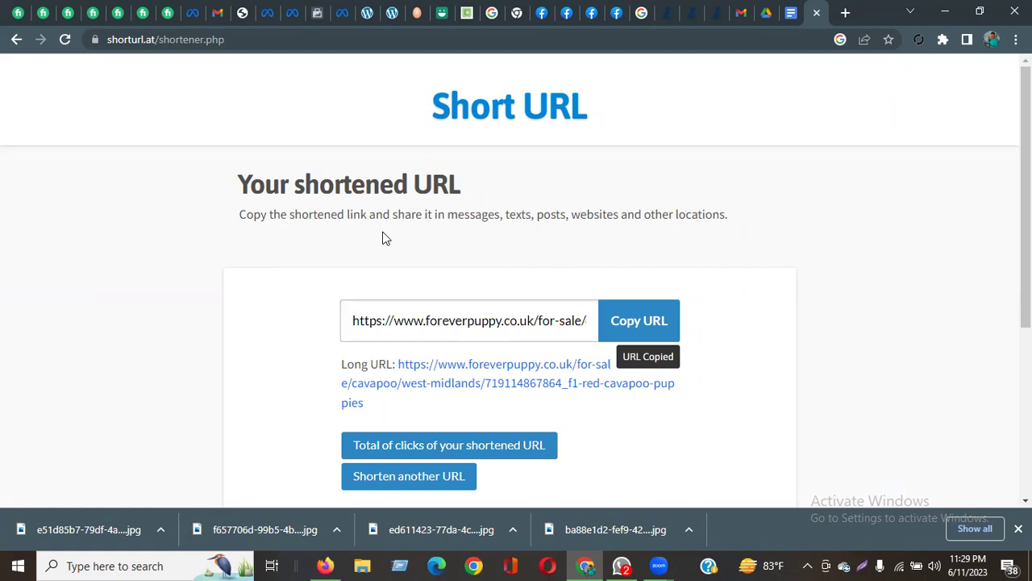
Shorten the foreverpuppy.co.uk listing URL with a new Short URL request and copy the resulting short link.
{"action": "left_click", "coordinate": [412, 479]}
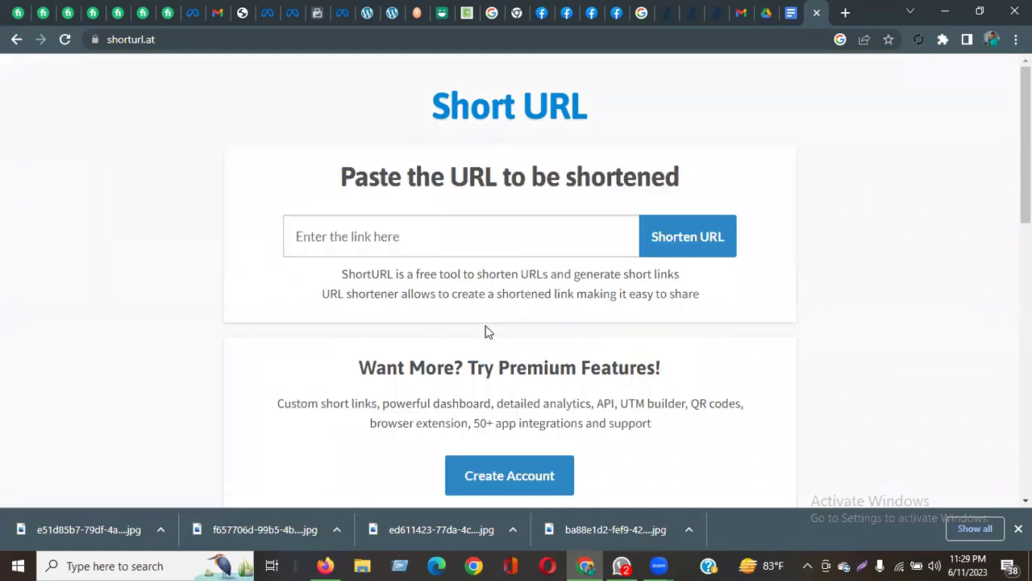
{"action": "left_click", "coordinate": [791, 13]}
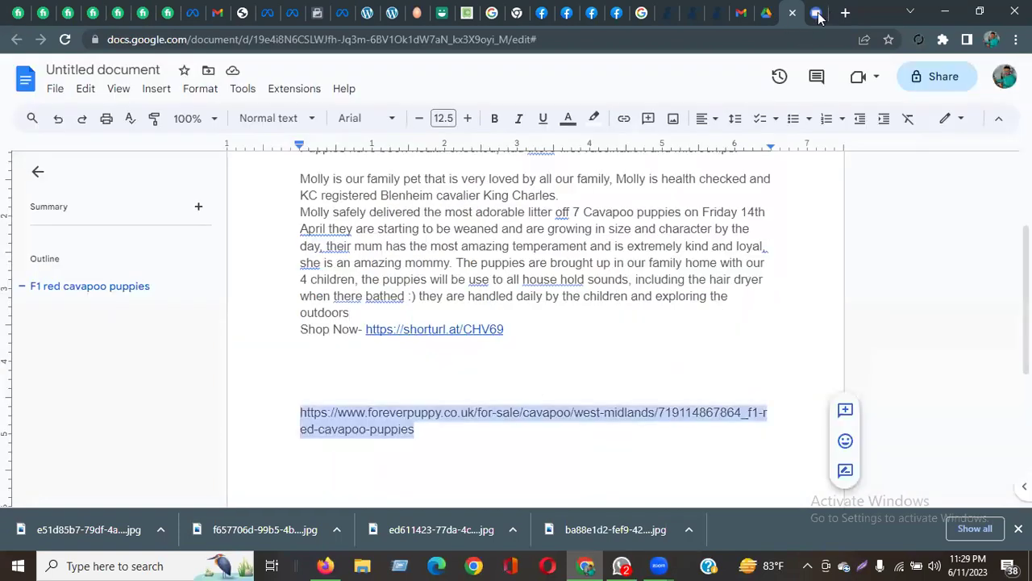
{"action": "left_click", "coordinate": [817, 13]}
{"action": "left_click", "coordinate": [408, 234]}
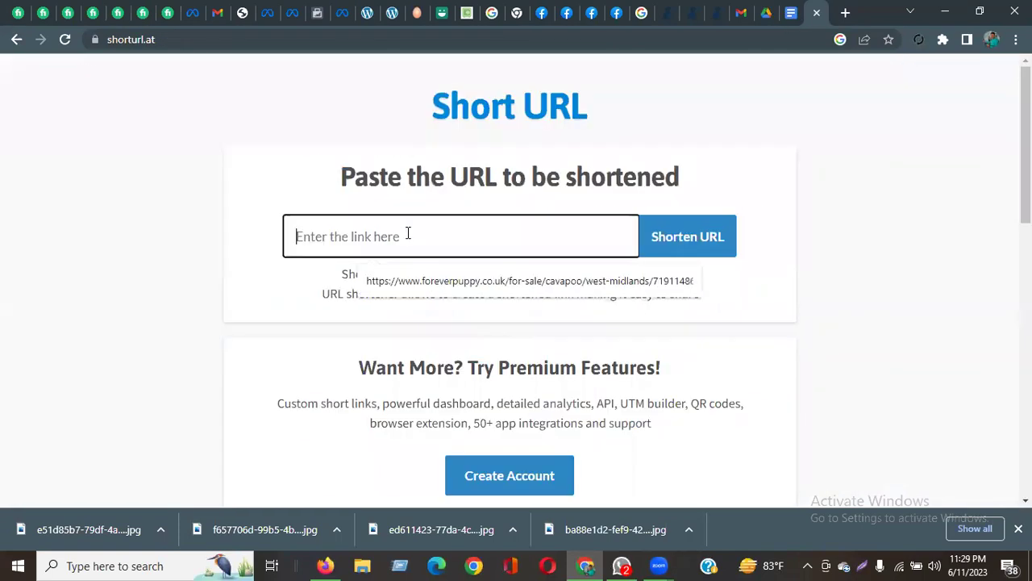
{"action": "key", "text": "ctrl+v"}
{"action": "left_click", "coordinate": [690, 248]}
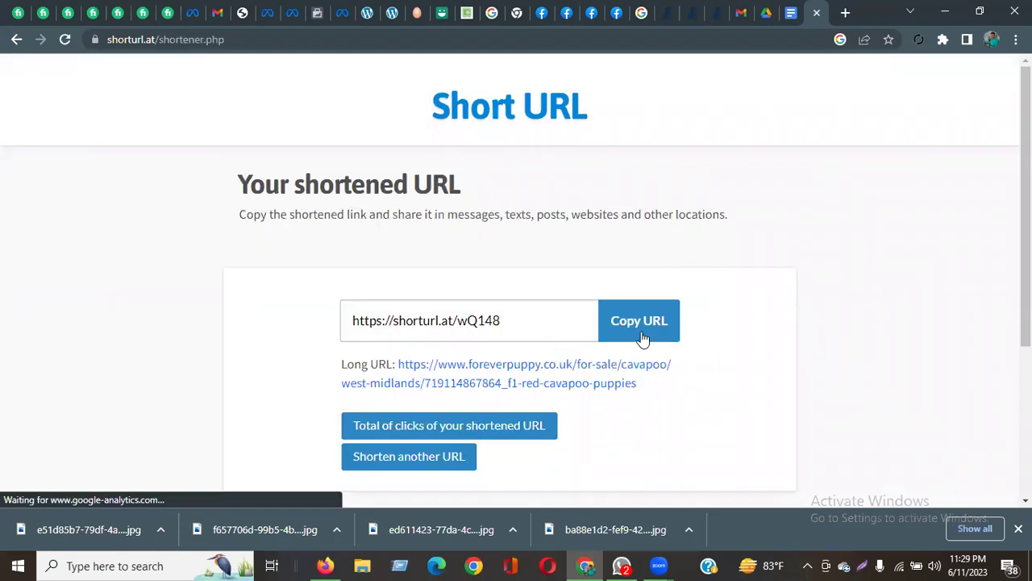
{"action": "left_click", "coordinate": [643, 330]}
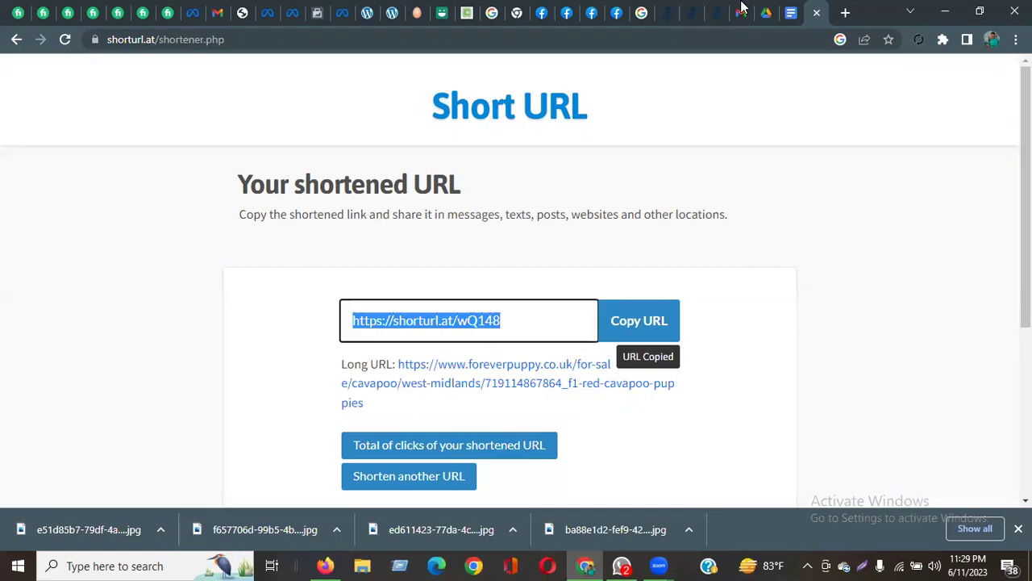
{"action": "left_click", "coordinate": [791, 13]}
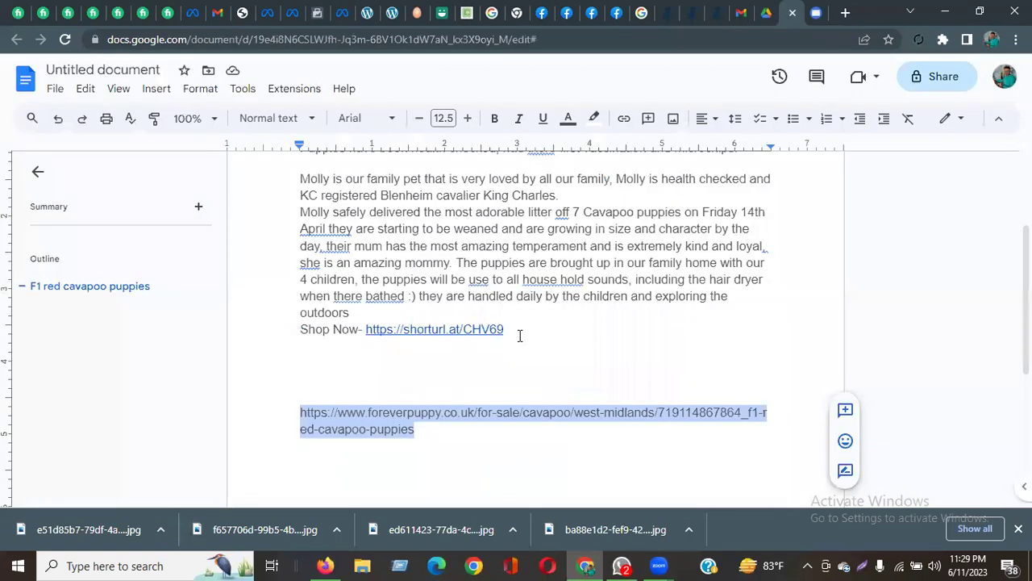
{"action": "left_click", "coordinate": [519, 336]}
{"action": "key", "text": "Return"}
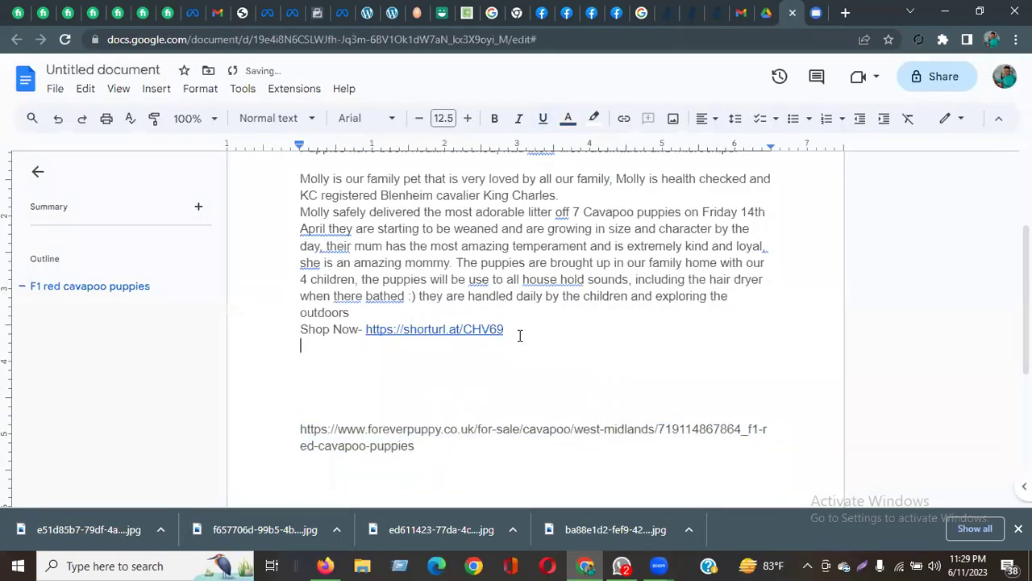
{"action": "key", "text": "ctrl+v"}
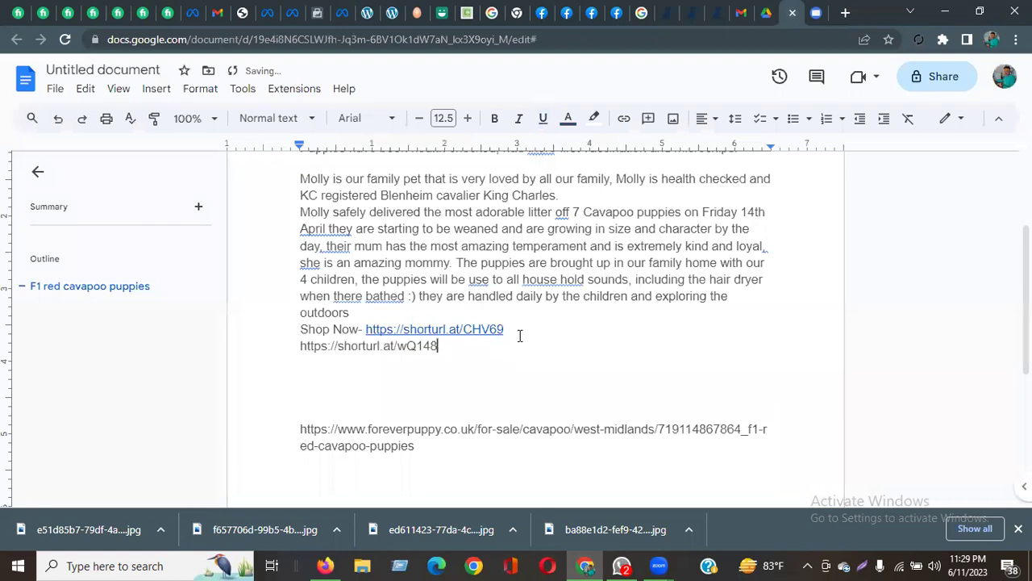
{"action": "left_click", "coordinate": [303, 345]}
{"action": "left_click_drag", "start_coordinate": [446, 345], "coordinate": [416, 346]}
{"action": "left_click_drag", "start_coordinate": [347, 347], "coordinate": [300, 346]}
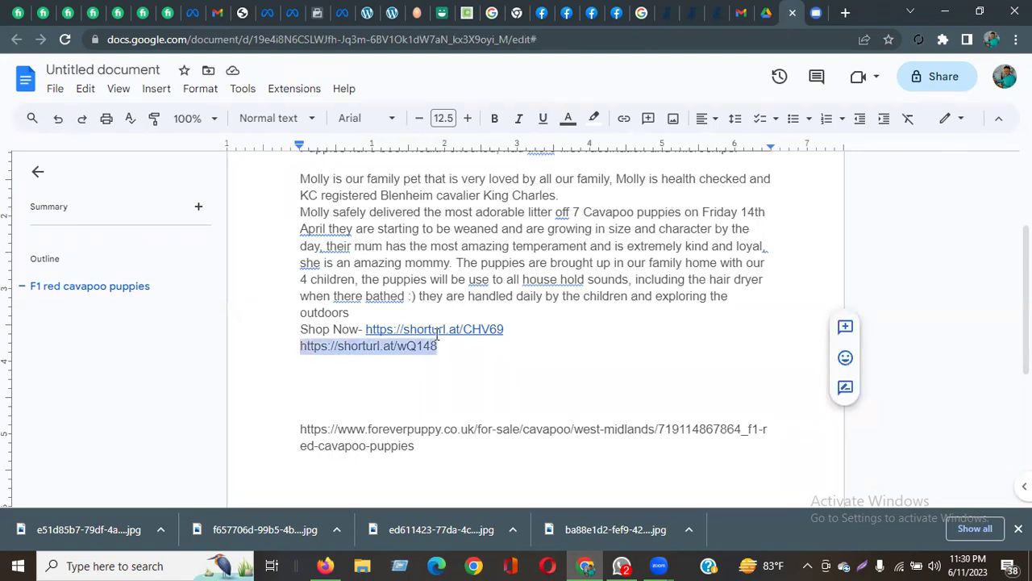
{"action": "double_click", "coordinate": [457, 362]}
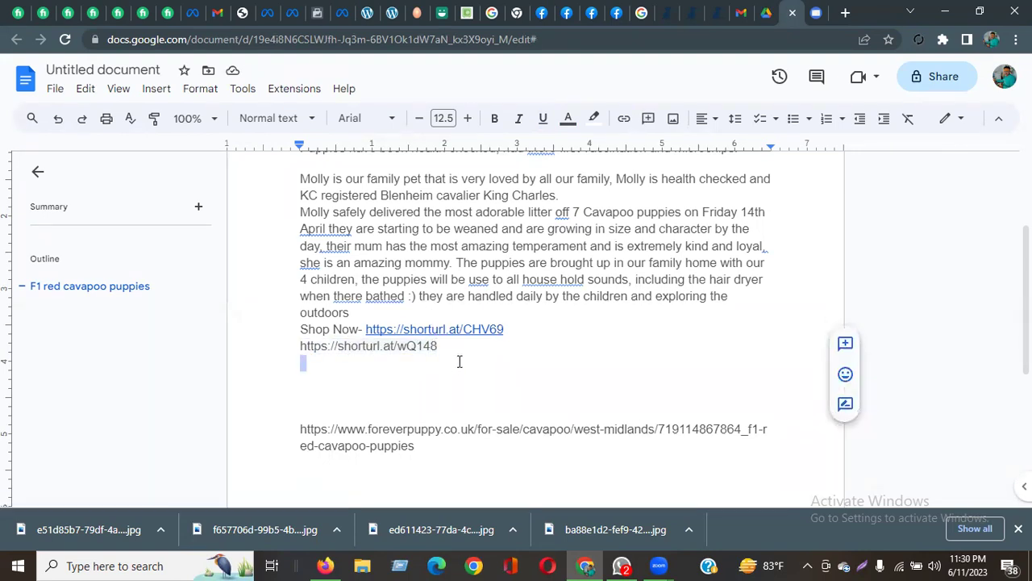
{"action": "left_click_drag", "start_coordinate": [504, 329], "coordinate": [367, 326]}
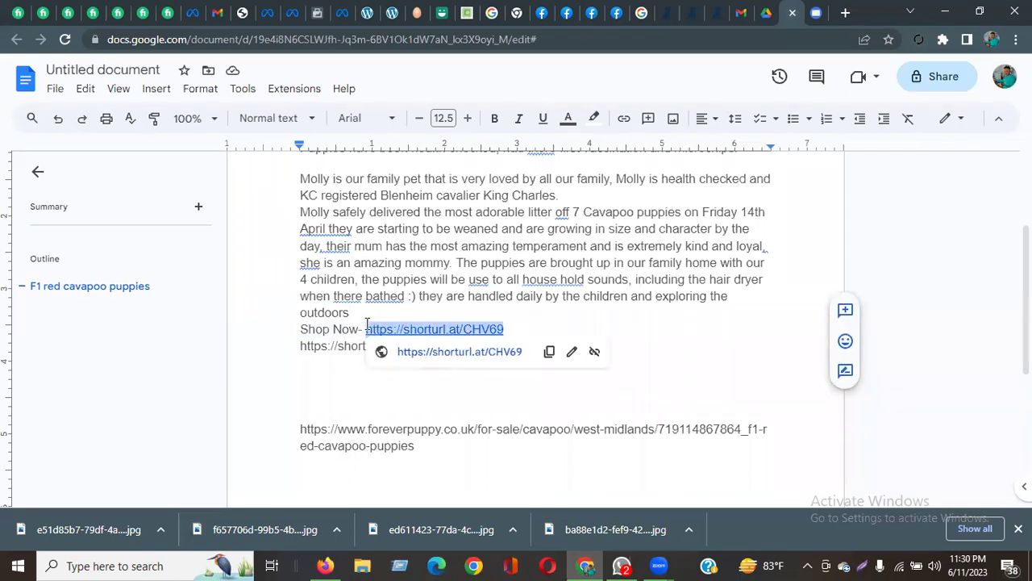
{"action": "key", "text": "ctrl+u"}
{"action": "key", "text": "Delete"}
{"action": "key", "text": "ctrl+v"}
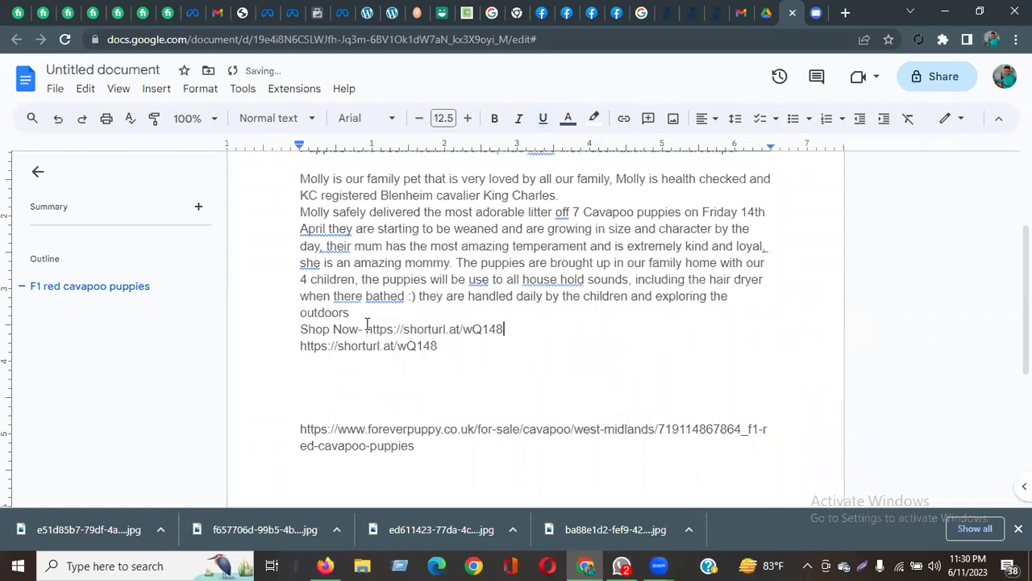
{"action": "left_click_drag", "start_coordinate": [306, 343], "coordinate": [299, 344]}
{"action": "key", "text": "Delete"}
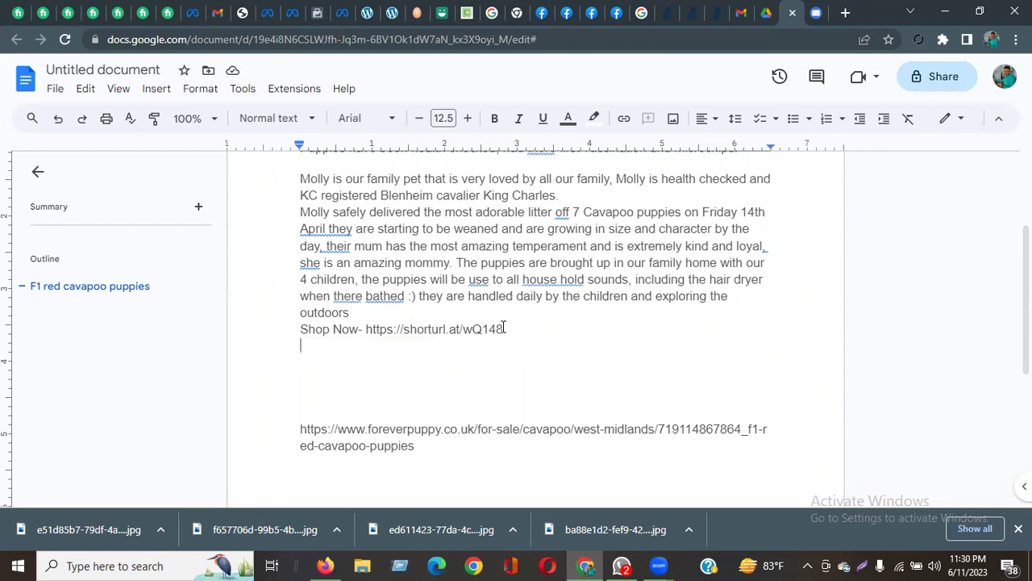
{"action": "left_click_drag", "start_coordinate": [506, 328], "coordinate": [371, 330]}
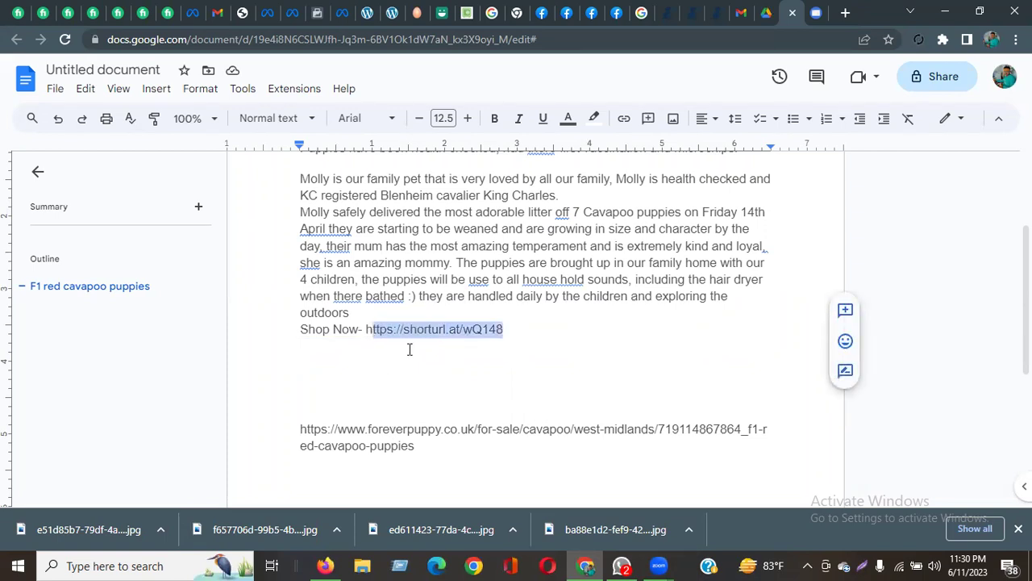
{"action": "left_click", "coordinate": [514, 337]}
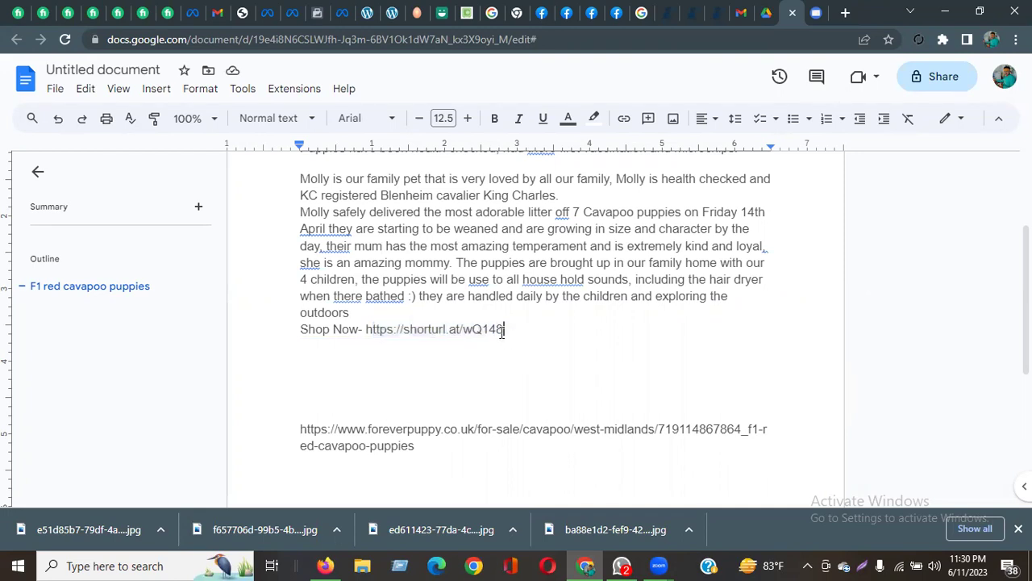
{"action": "left_click_drag", "start_coordinate": [508, 329], "coordinate": [366, 327]}
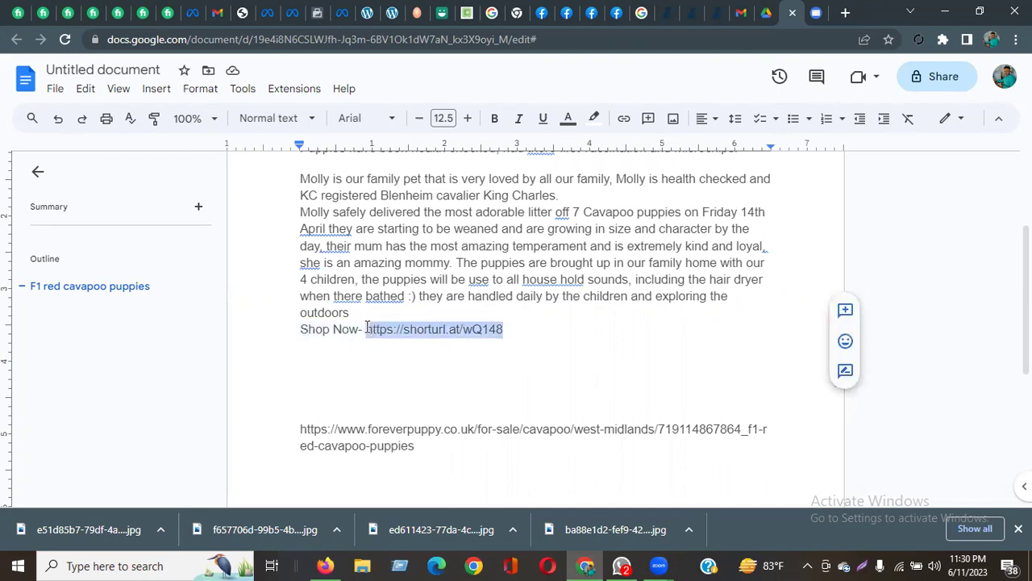
{"action": "left_click", "coordinate": [493, 371]}
{"action": "double_click", "coordinate": [493, 365]}
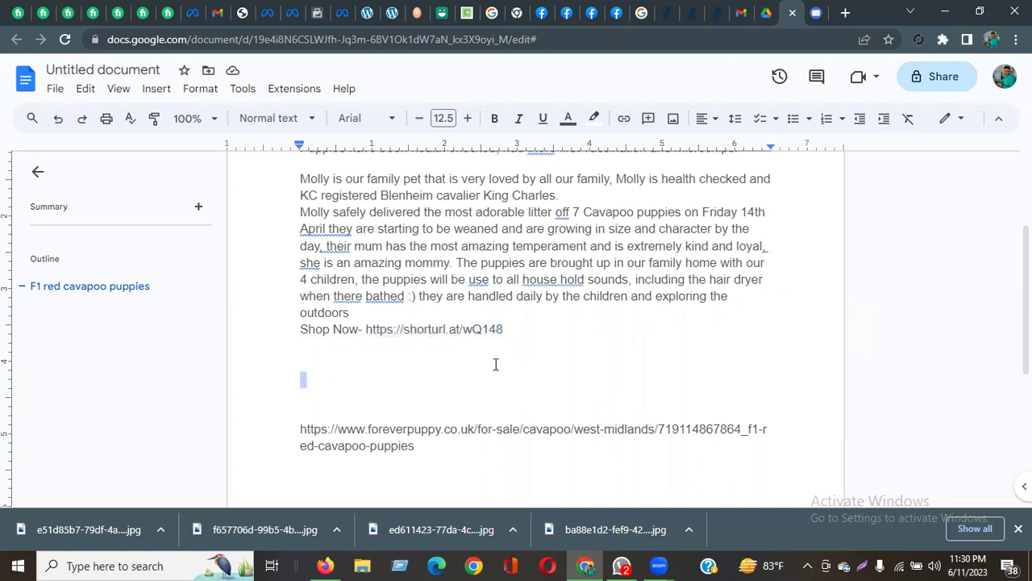
{"action": "left_click_drag", "start_coordinate": [379, 234], "coordinate": [358, 274]}
{"action": "left_click_drag", "start_coordinate": [303, 252], "coordinate": [511, 495]}
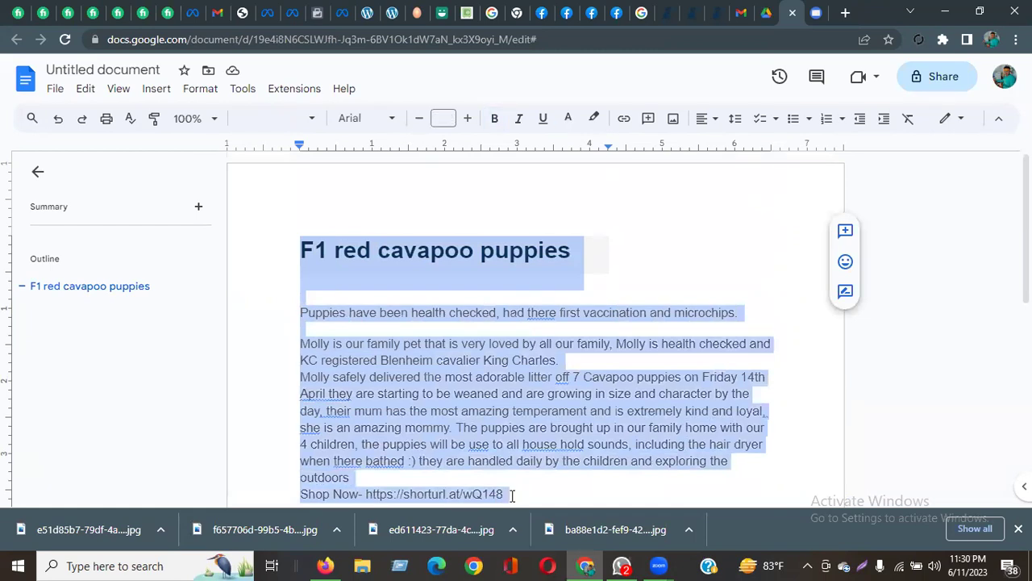
{"action": "left_click", "coordinate": [734, 250]}
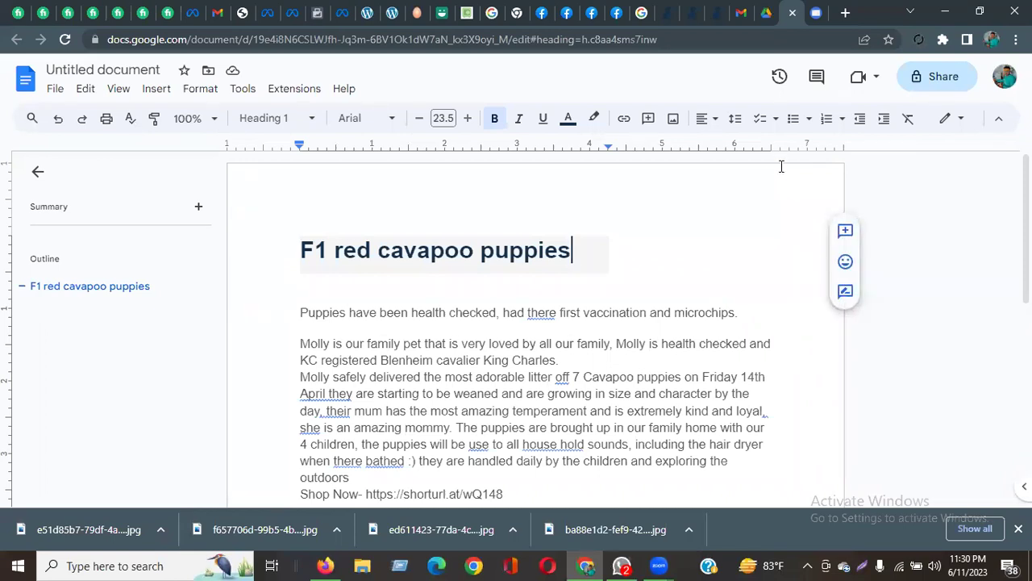
Switch to the Gmail inbox, open Google Drive from there and dismiss the browser's list of downloaded files.
{"action": "left_click", "coordinate": [741, 13]}
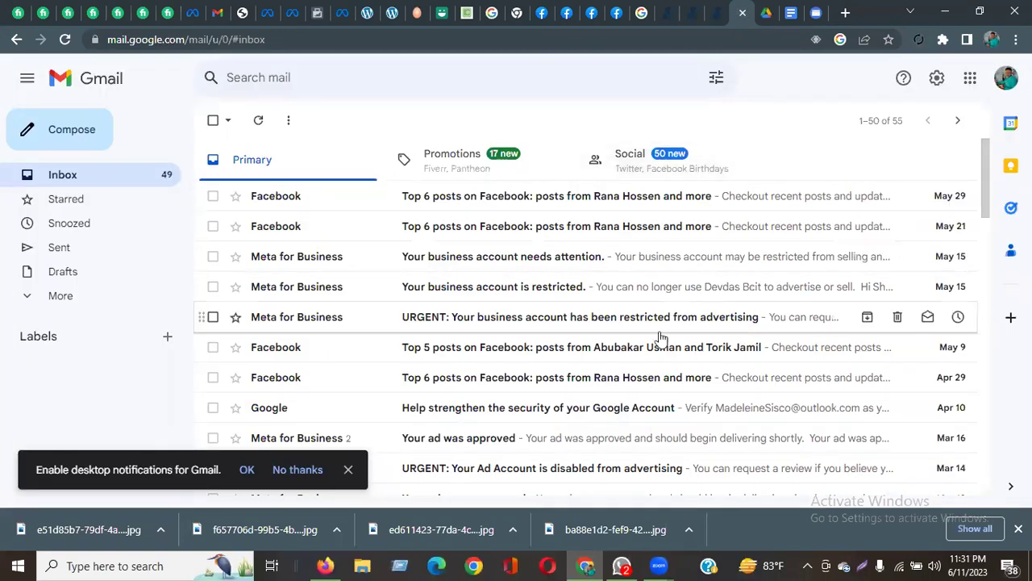
{"action": "left_click", "coordinate": [970, 83]}
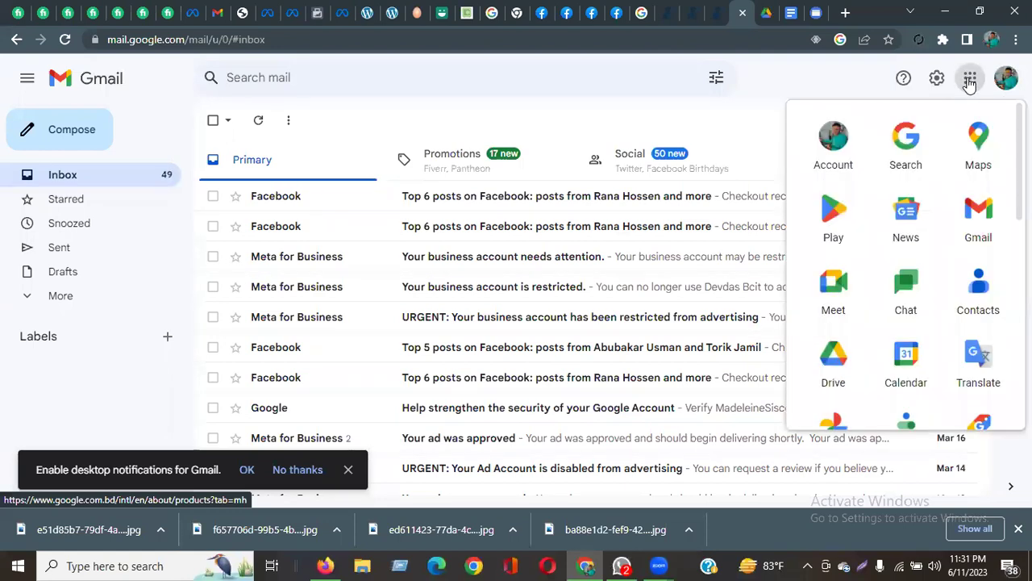
{"action": "left_click", "coordinate": [834, 367]}
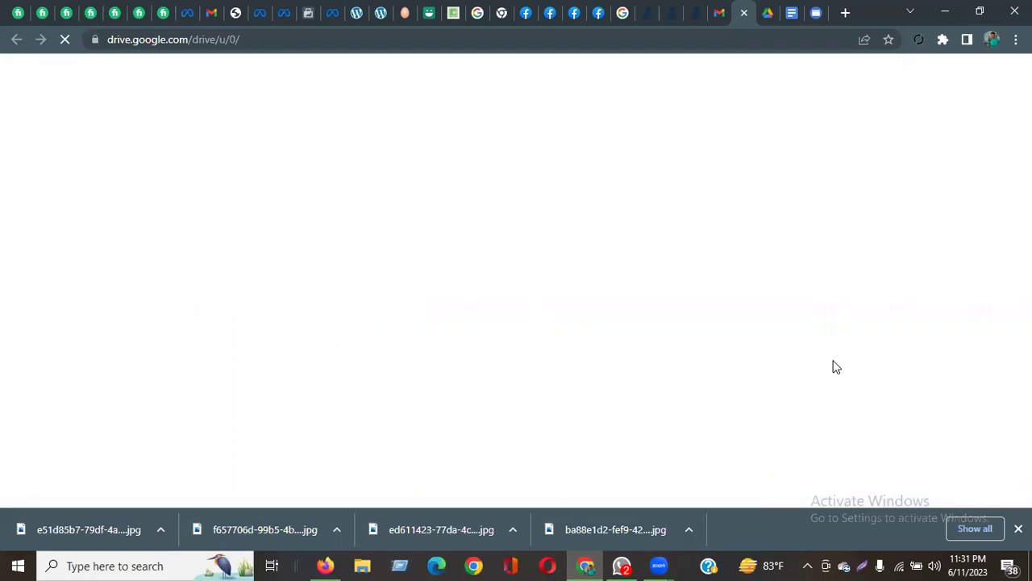
{"action": "left_click", "coordinate": [1018, 528]}
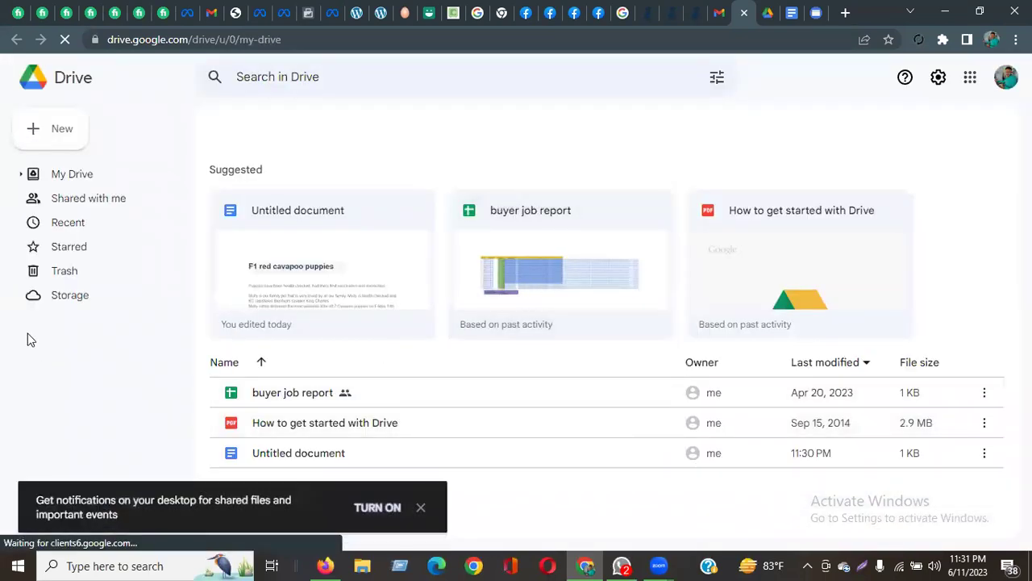
Create a new Google Sheets spreadsheet in Drive and name it BCIT Test B-11.
{"action": "left_click", "coordinate": [62, 139]}
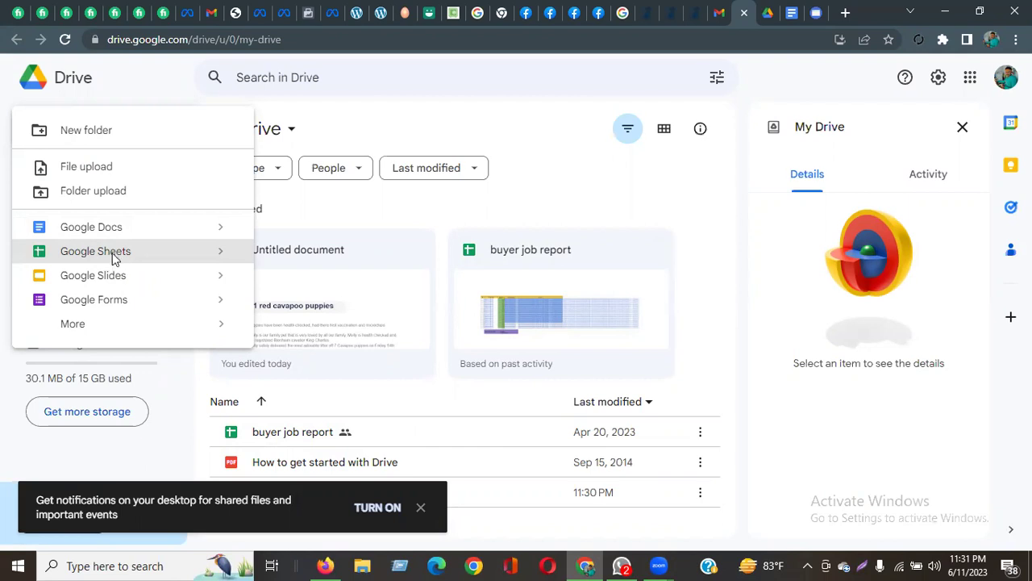
{"action": "left_click", "coordinate": [114, 255]}
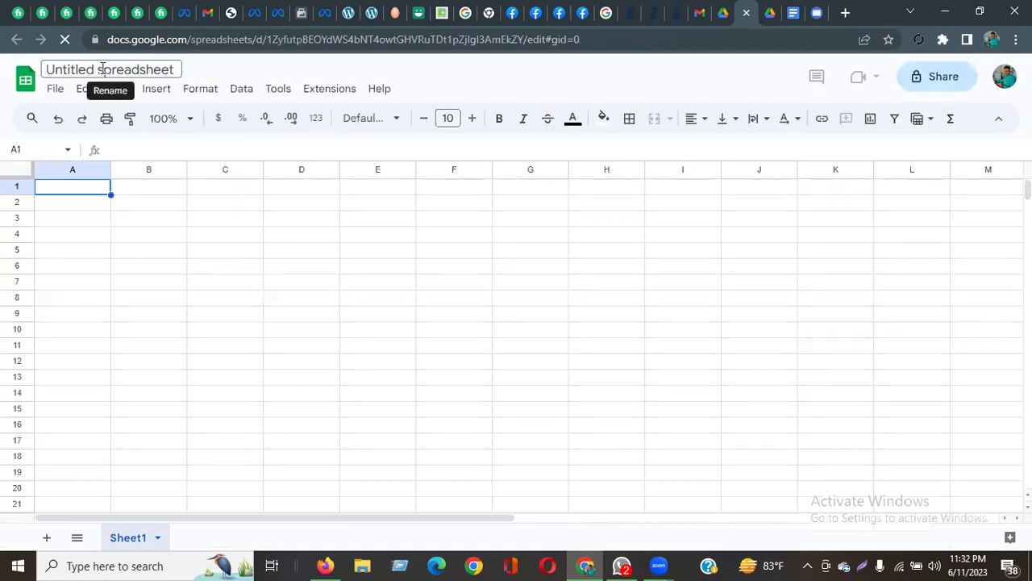
{"action": "left_click", "coordinate": [102, 71]}
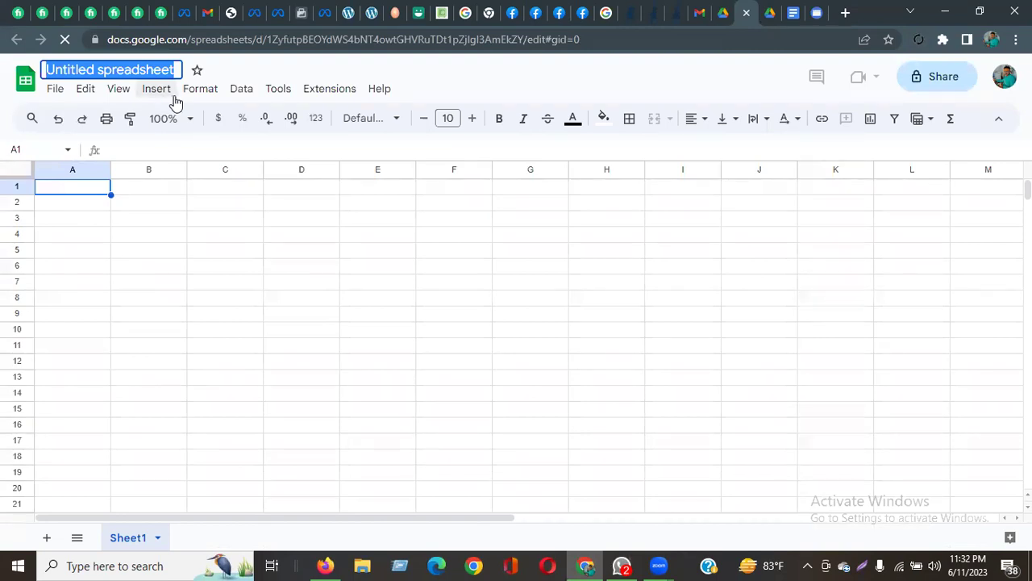
{"action": "type", "text": "BC"}
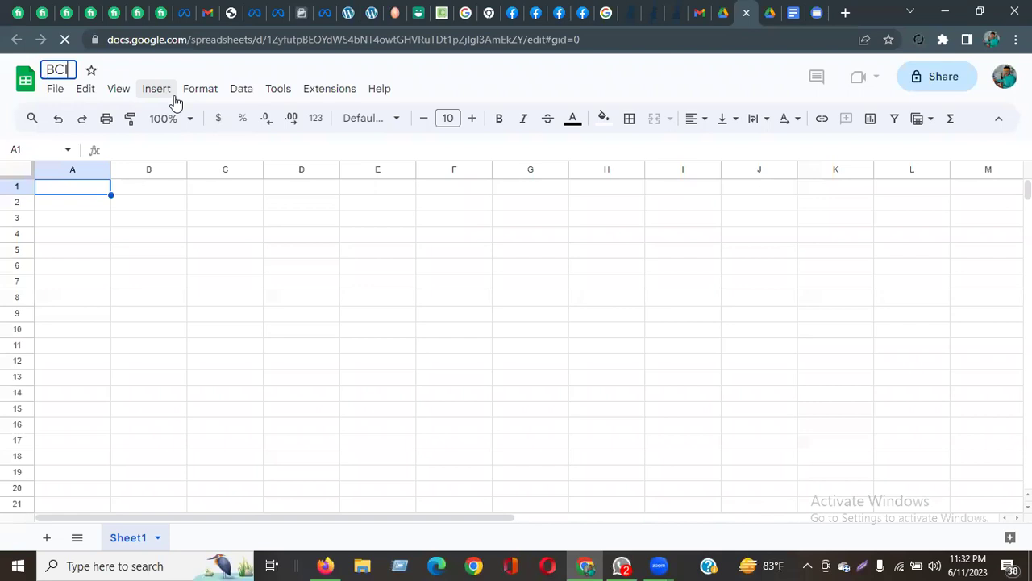
{"action": "type", "text": "IT Test"}
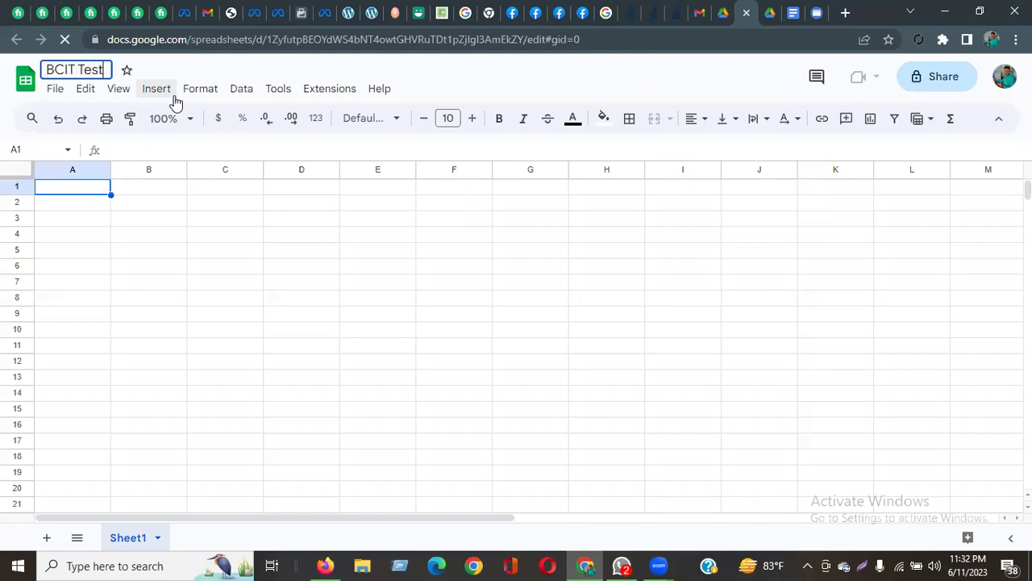
{"action": "type", "text": " B-11"}
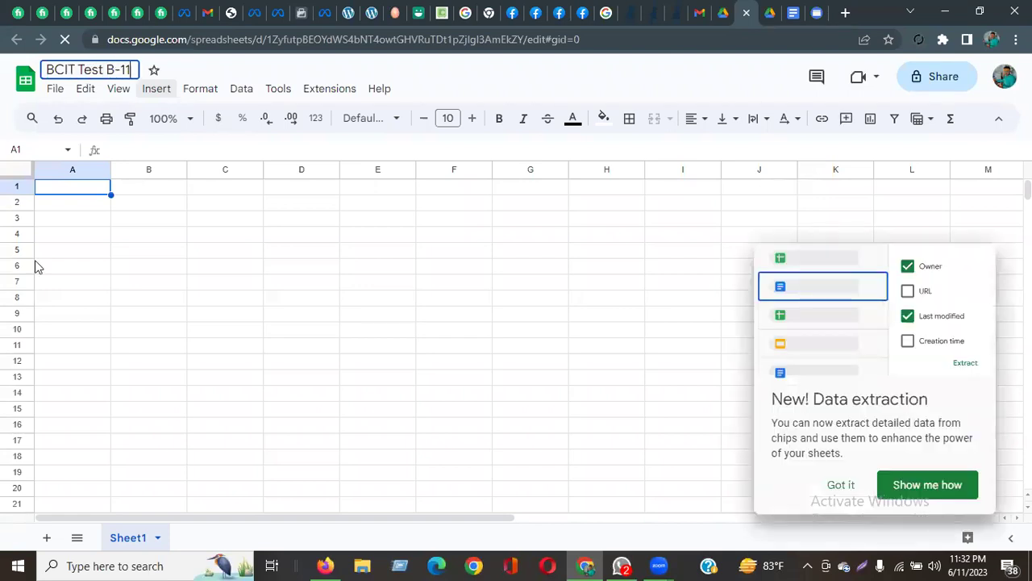
{"action": "left_click", "coordinate": [301, 266]}
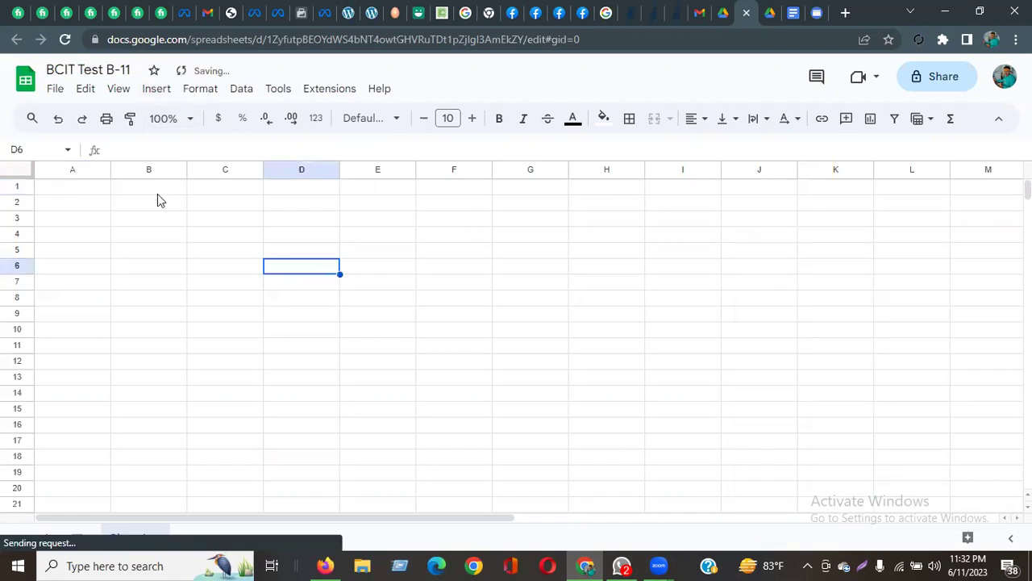
Enter the column headers SL, Group Name and Members in cells A1 to C1.
{"action": "left_click", "coordinate": [93, 192]}
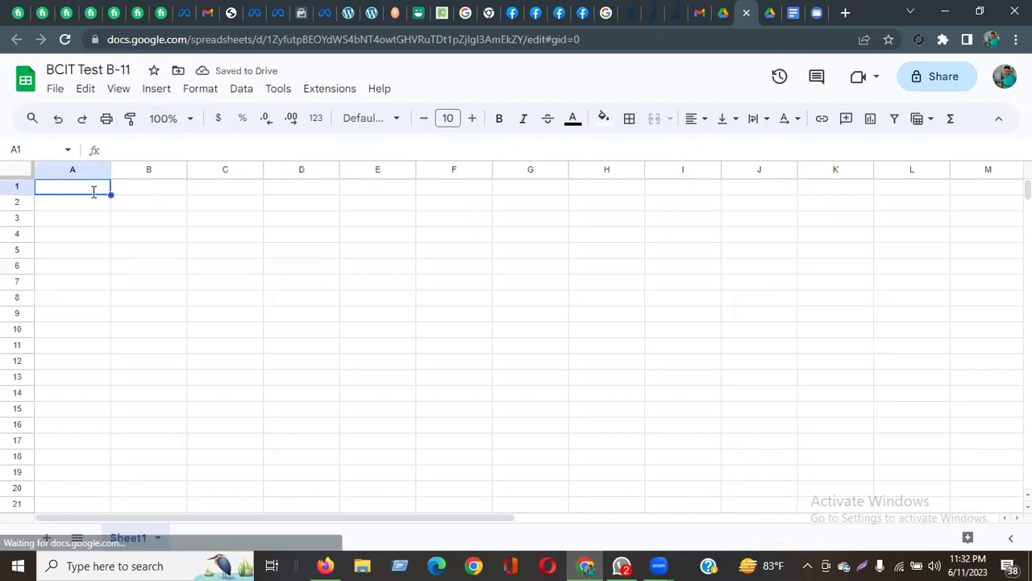
{"action": "type", "text": "SL"}
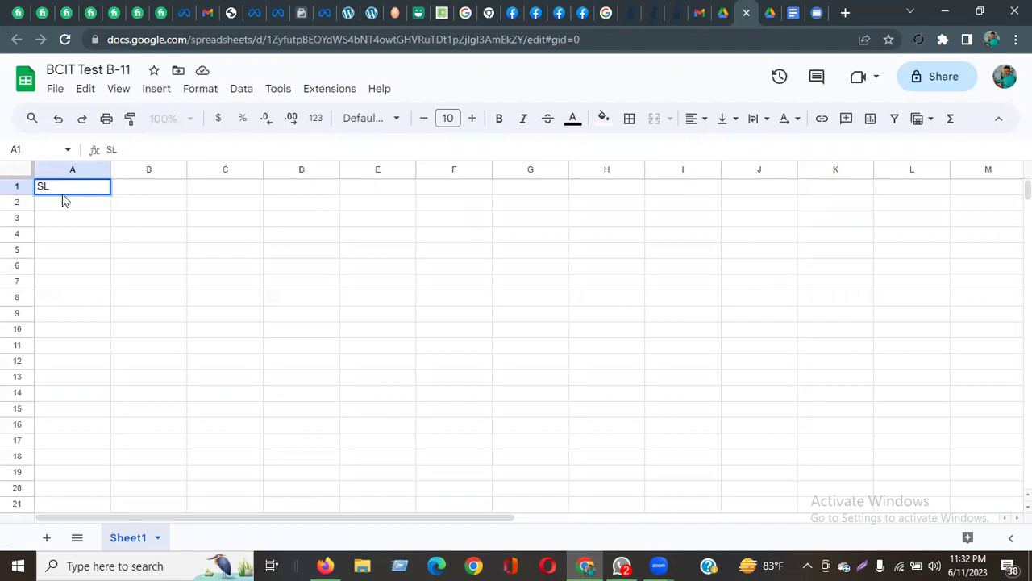
{"action": "key", "text": "Tab"}
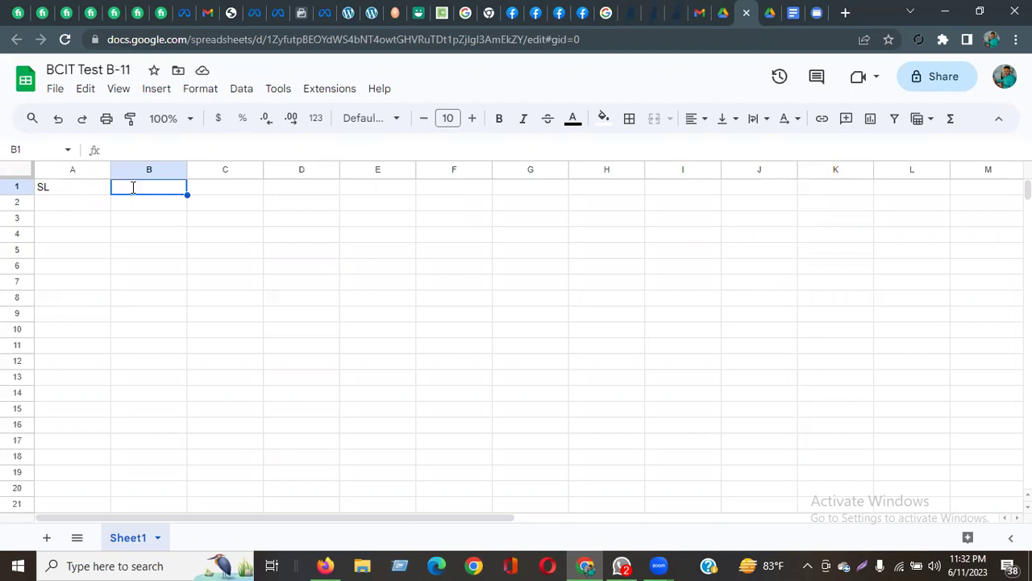
{"action": "type", "text": "Group Name"}
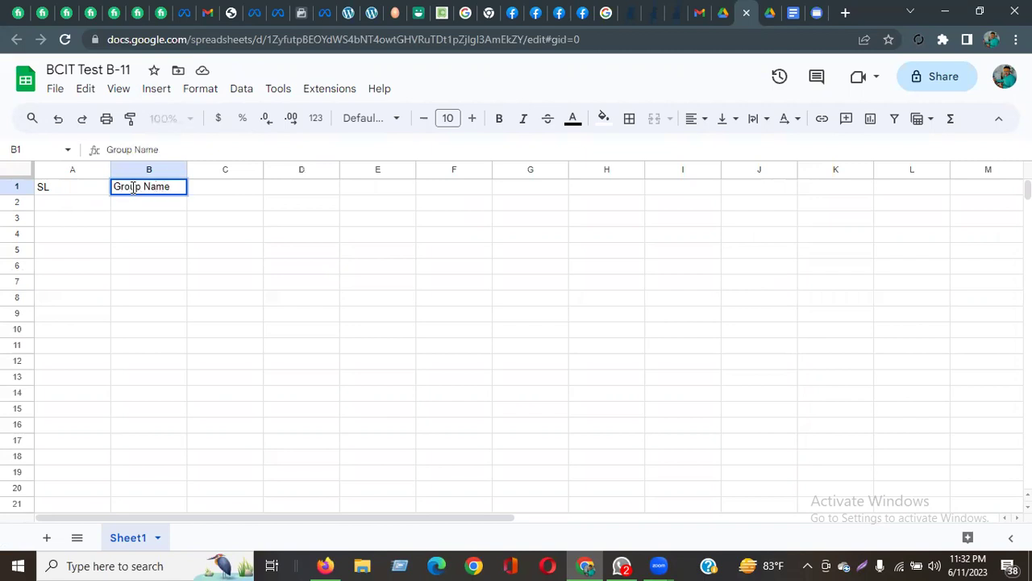
{"action": "key", "text": "Tab"}
{"action": "type", "text": "Members"}
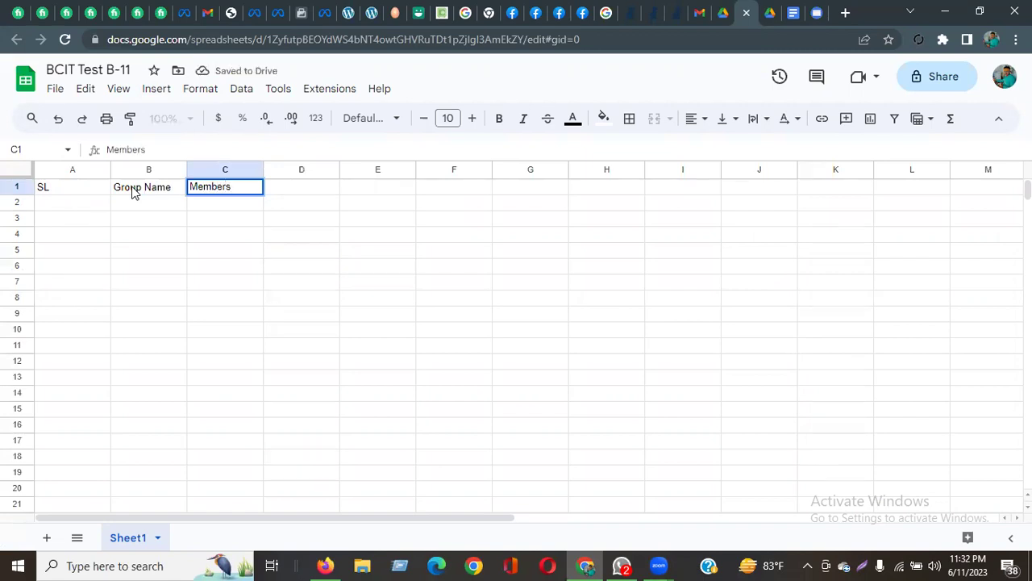
{"action": "key", "text": "Tab"}
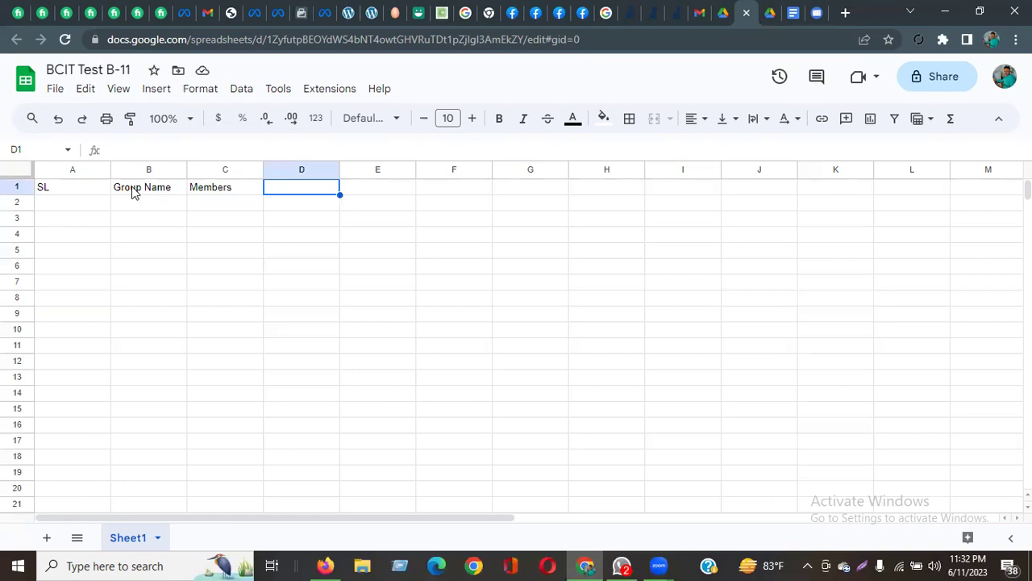
Enter the column headers Screenshot link, Live link and Remarks in cells D1 to F1.
{"action": "type", "text": "Screensho"}
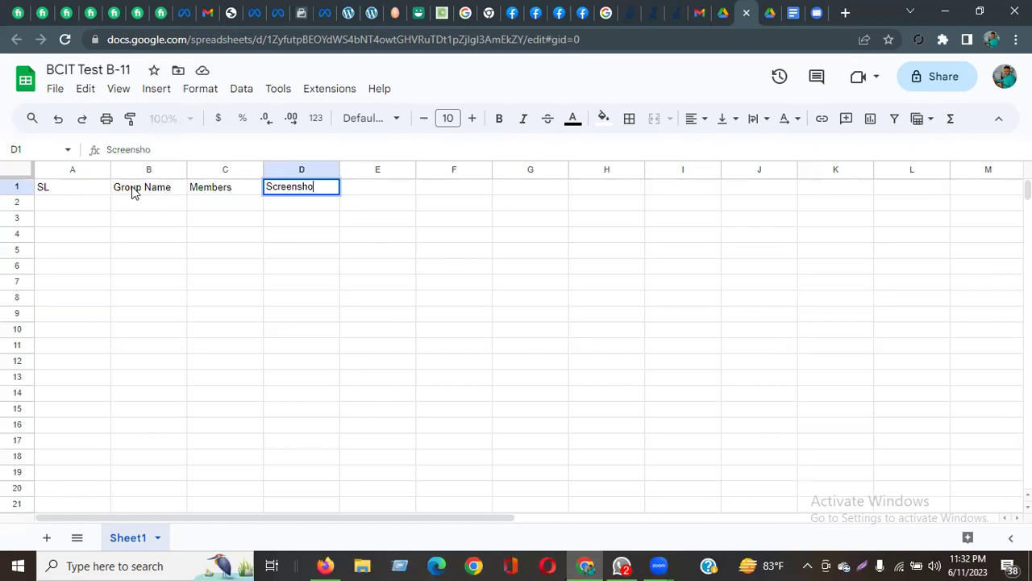
{"action": "type", "text": "t link"}
{"action": "key", "text": "Tab"}
{"action": "type", "text": "Liv"}
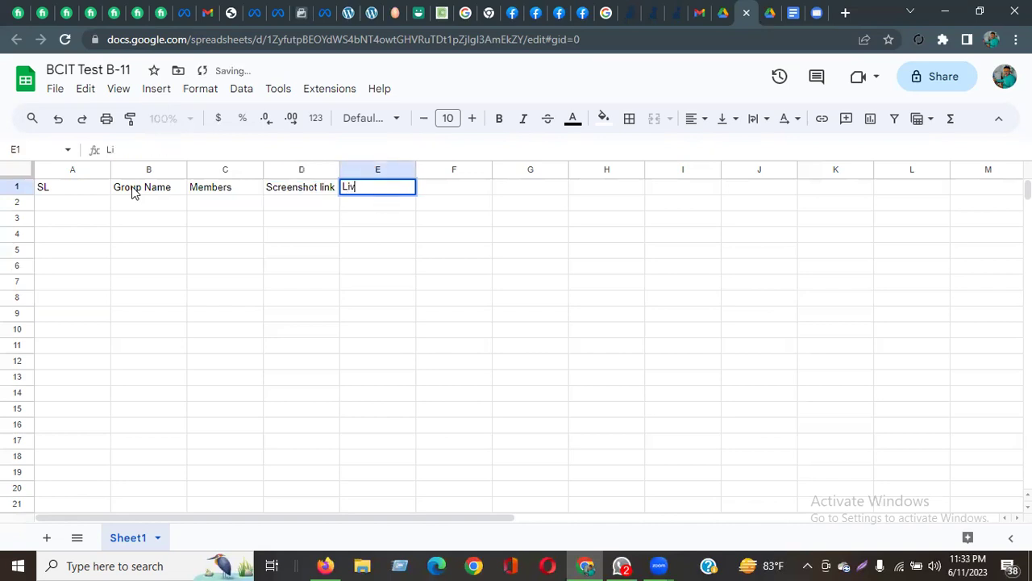
{"action": "type", "text": "e link"}
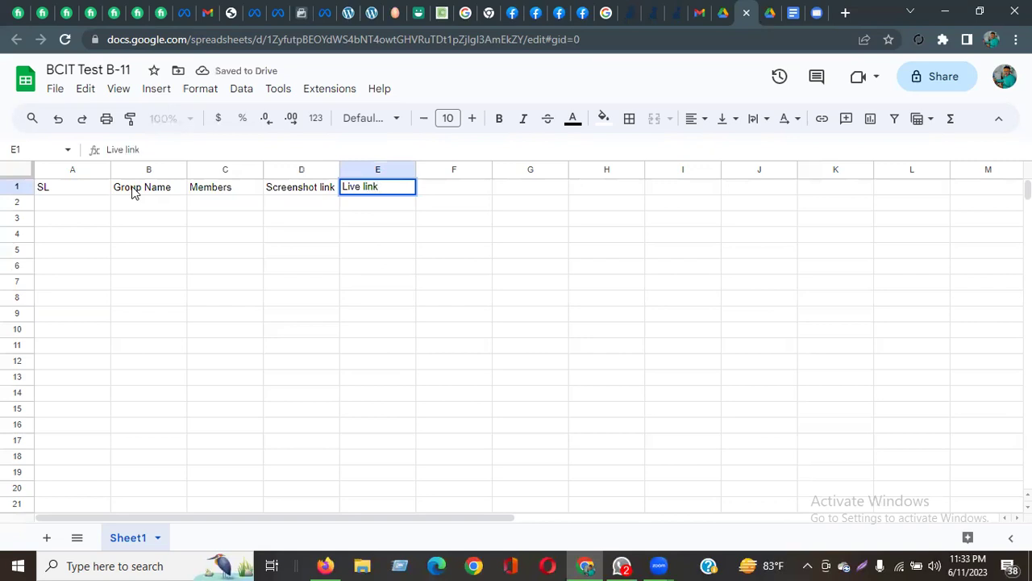
{"action": "key", "text": "Tab"}
{"action": "type", "text": "Re"}
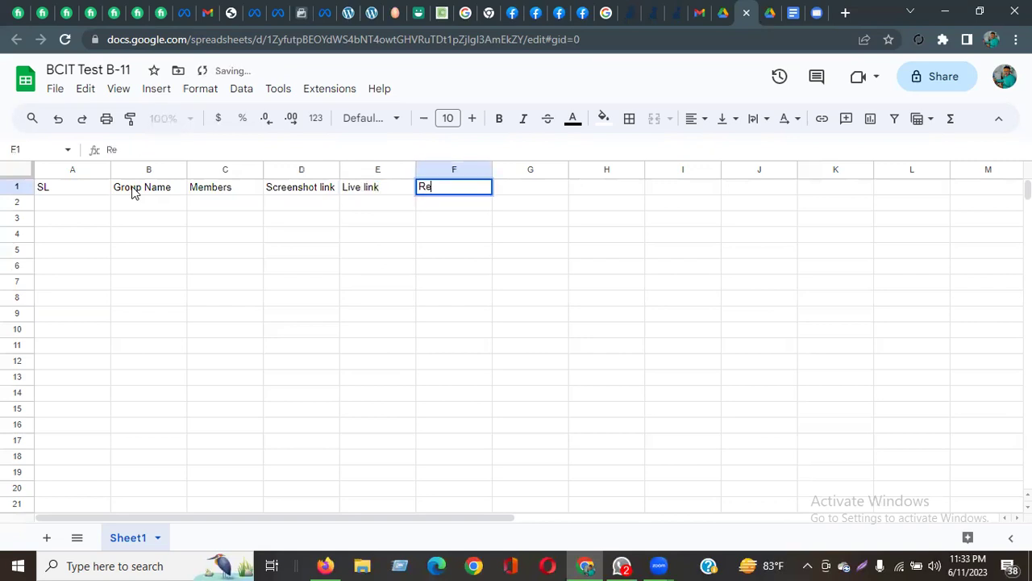
{"action": "type", "text": "marks"}
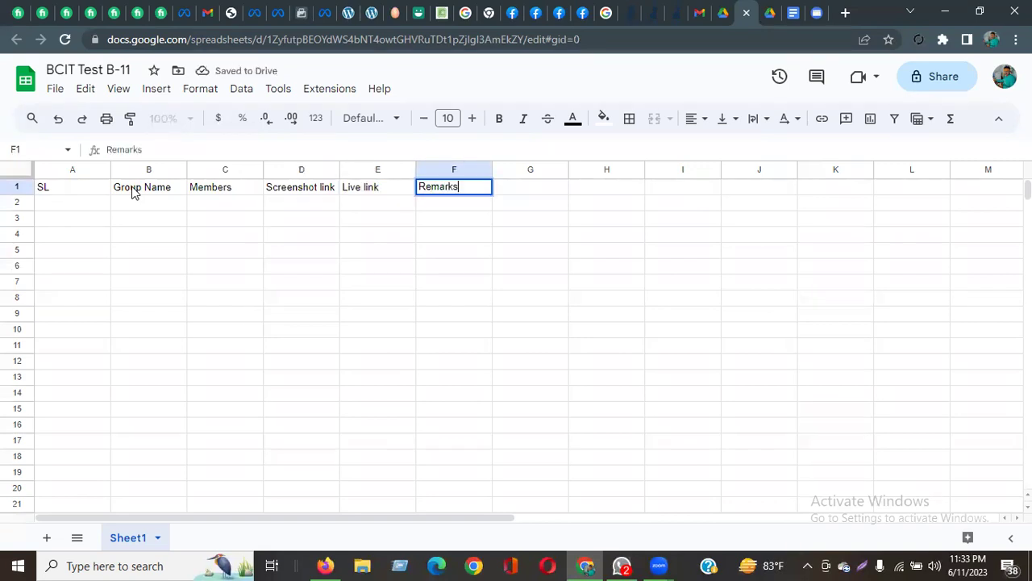
{"action": "left_click", "coordinate": [326, 327]}
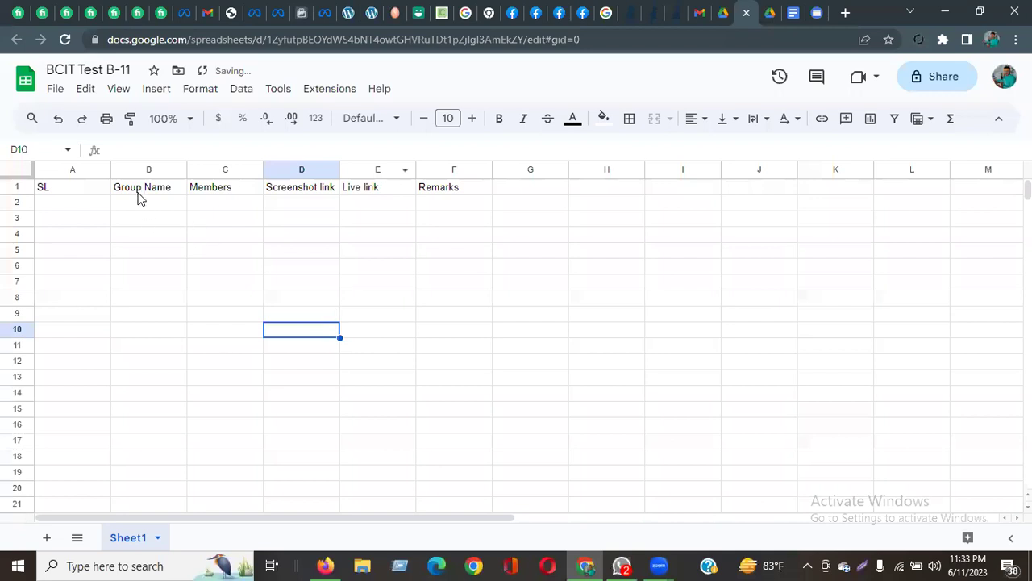
Narrow the SL column, widen the Group Name, Screenshot link and Live link columns, and make the header row slightly taller.
{"action": "left_click_drag", "start_coordinate": [110, 167], "coordinate": [74, 168]}
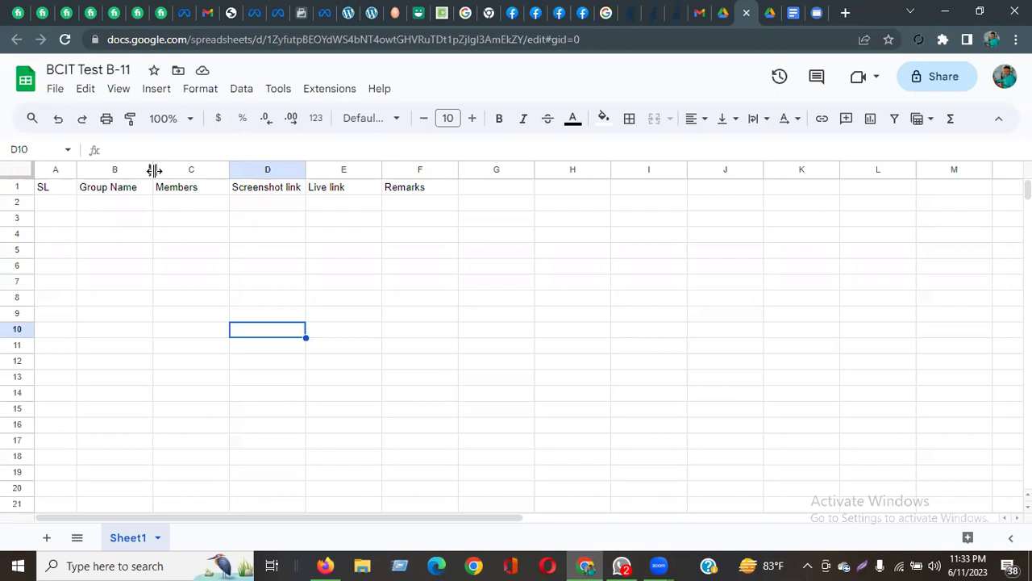
{"action": "left_click_drag", "start_coordinate": [154, 170], "coordinate": [230, 187]}
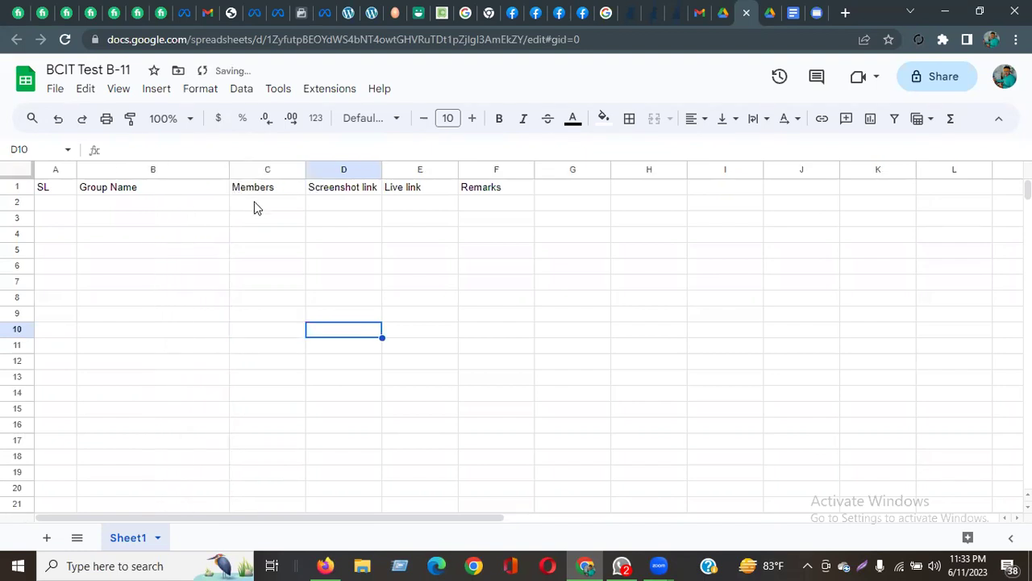
{"action": "left_click", "coordinate": [258, 205]}
{"action": "left_click_drag", "start_coordinate": [380, 169], "coordinate": [467, 169]}
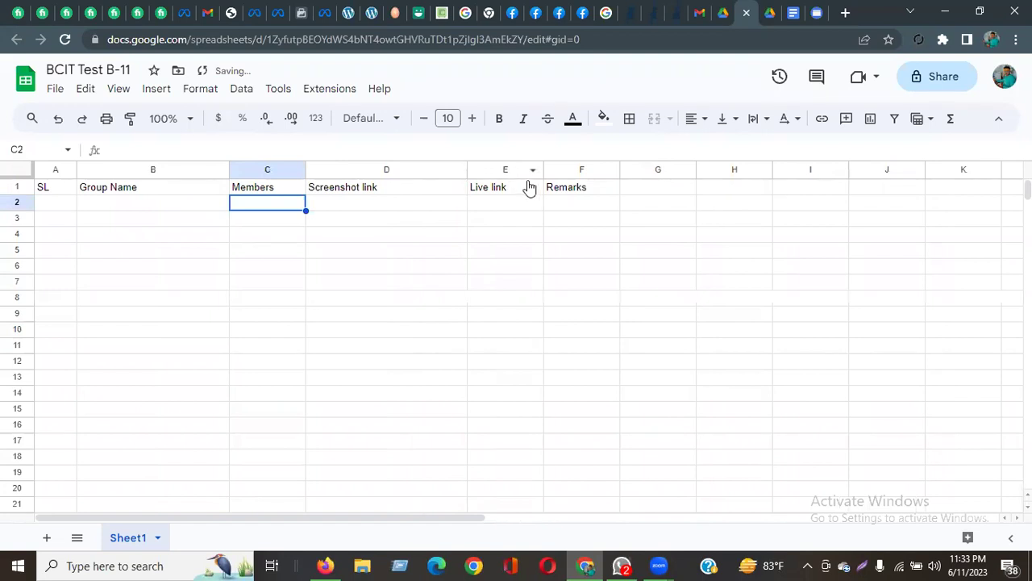
{"action": "left_click_drag", "start_coordinate": [548, 168], "coordinate": [849, 168]}
{"action": "left_click_drag", "start_coordinate": [14, 194], "coordinate": [15, 201]}
{"action": "left_click", "coordinate": [318, 299]}
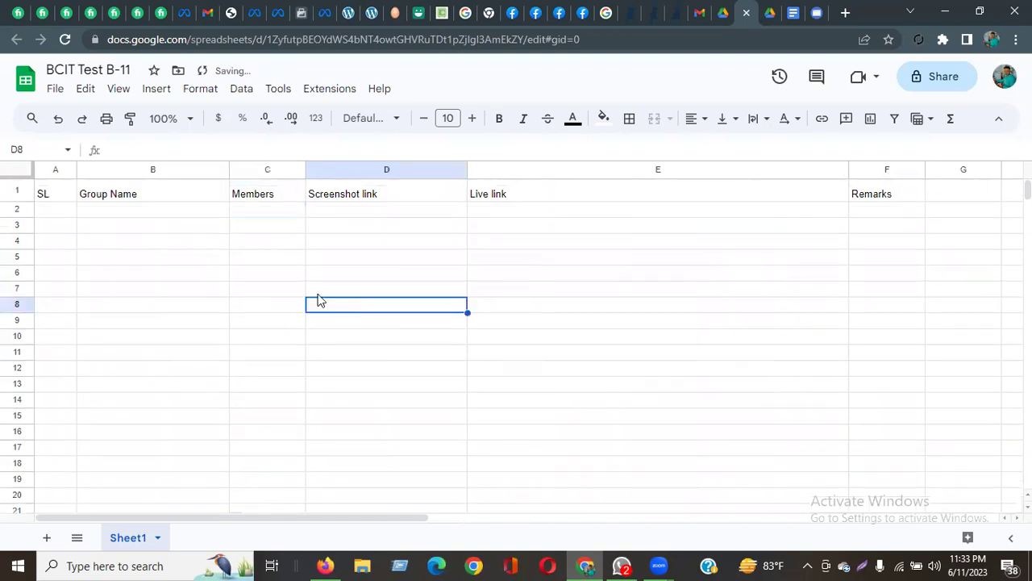
Format the header row as 12-point bold text with centered alignment.
{"action": "left_click", "coordinate": [11, 191]}
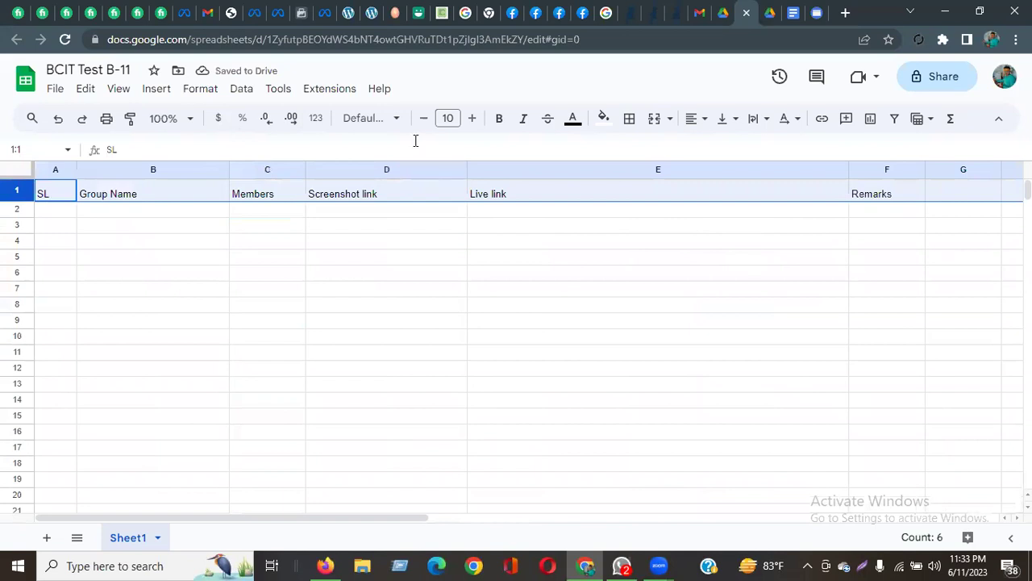
{"action": "left_click", "coordinate": [472, 118]}
{"action": "left_click", "coordinate": [471, 117]}
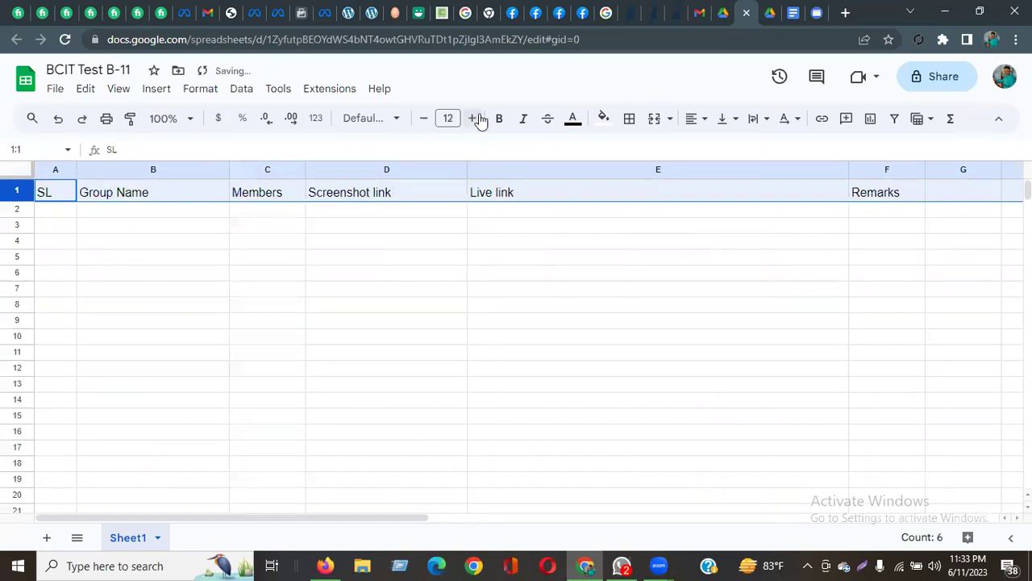
{"action": "left_click", "coordinate": [498, 119]}
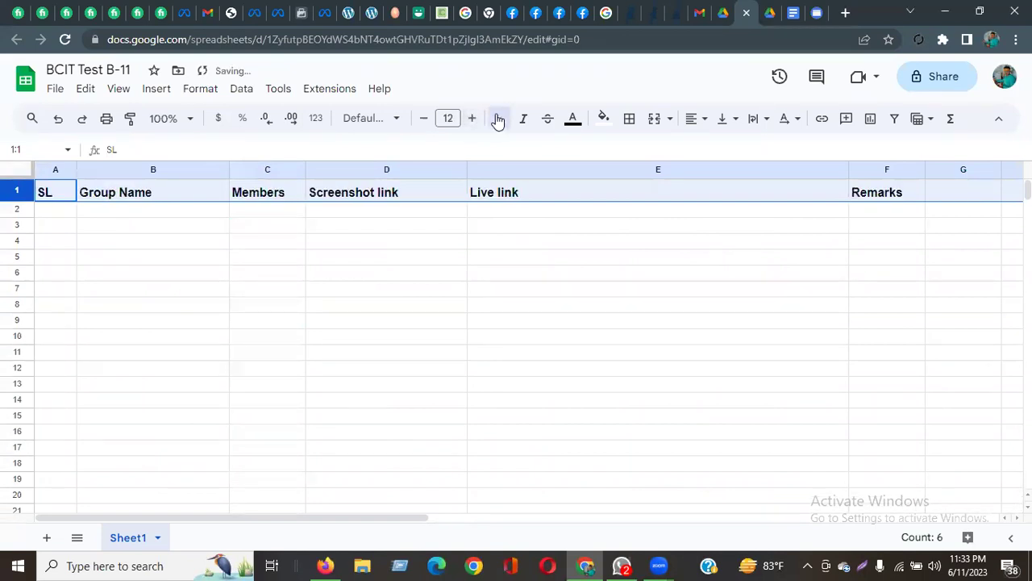
{"action": "left_click", "coordinate": [695, 118]}
{"action": "left_click", "coordinate": [721, 146]}
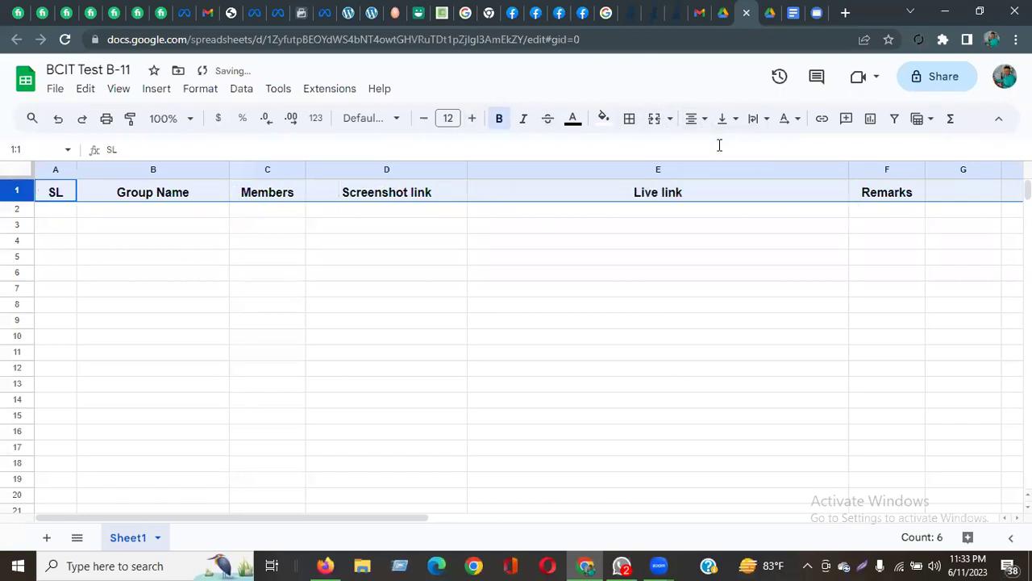
{"action": "left_click", "coordinate": [693, 289]}
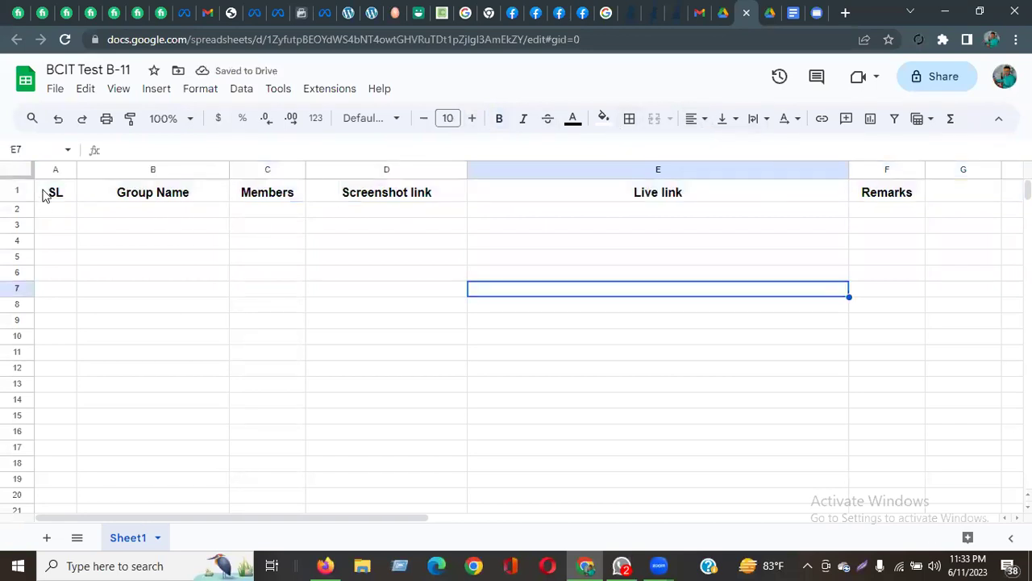
Apply borders to all cells in the range A1:F18.
{"action": "left_click_drag", "start_coordinate": [46, 194], "coordinate": [878, 465]}
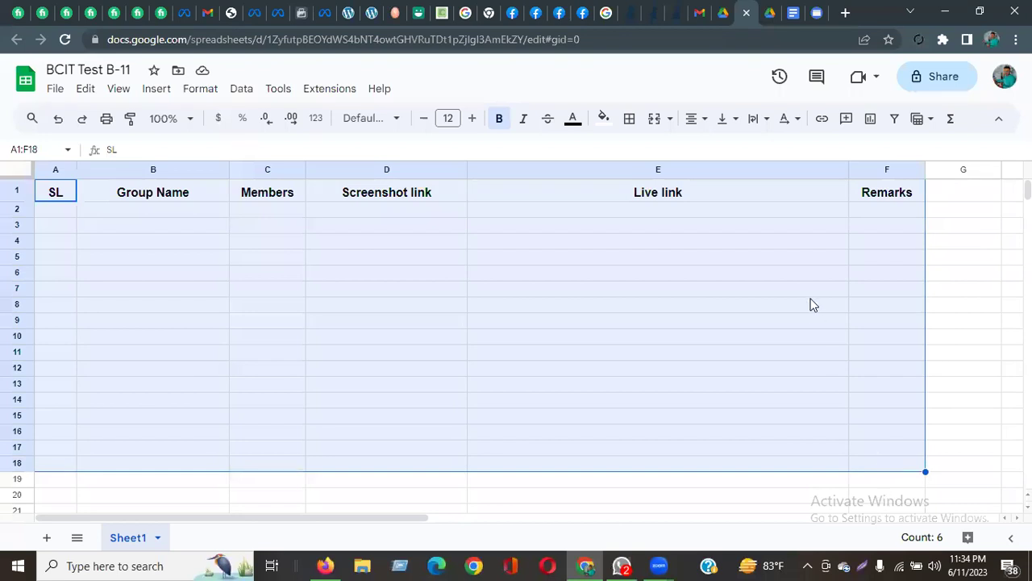
{"action": "left_click", "coordinate": [631, 121]}
{"action": "left_click", "coordinate": [639, 154]}
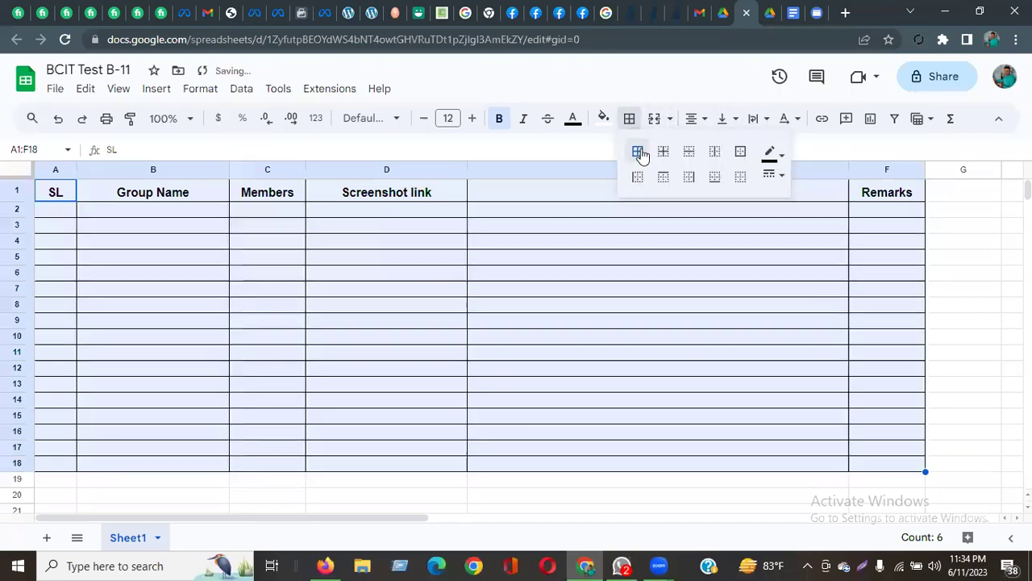
{"action": "left_click", "coordinate": [743, 371]}
Fill the header cells A1:F1 with a light golden yellow background.
{"action": "left_click_drag", "start_coordinate": [63, 200], "coordinate": [882, 198]}
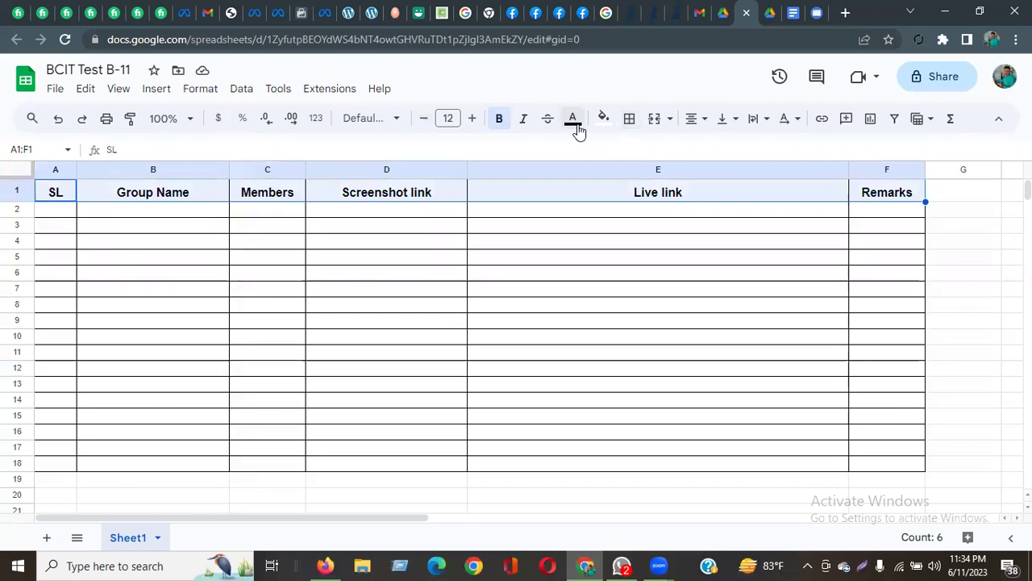
{"action": "left_click", "coordinate": [603, 126]}
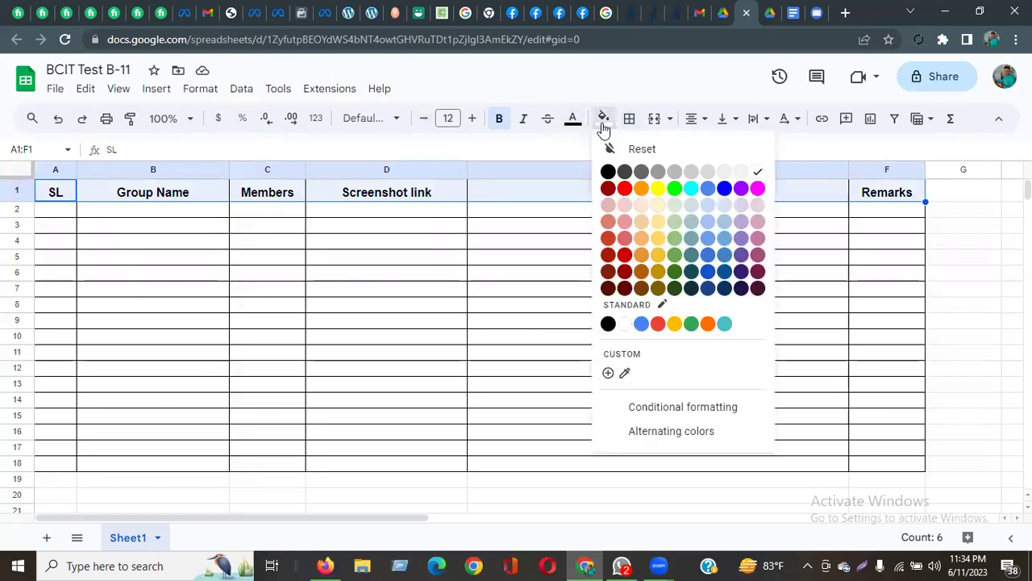
{"action": "left_click", "coordinate": [668, 236]}
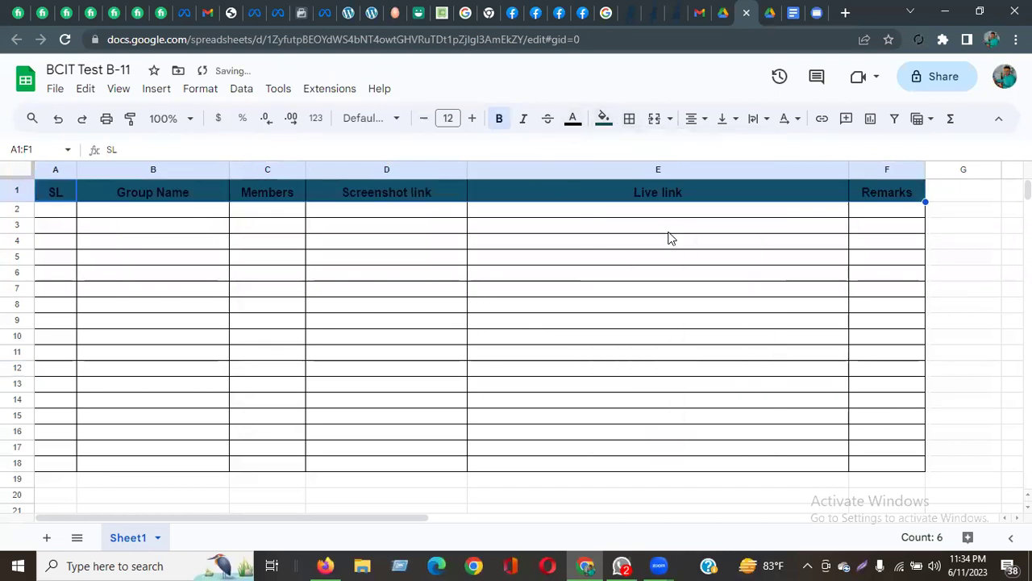
{"action": "left_click", "coordinate": [606, 129]}
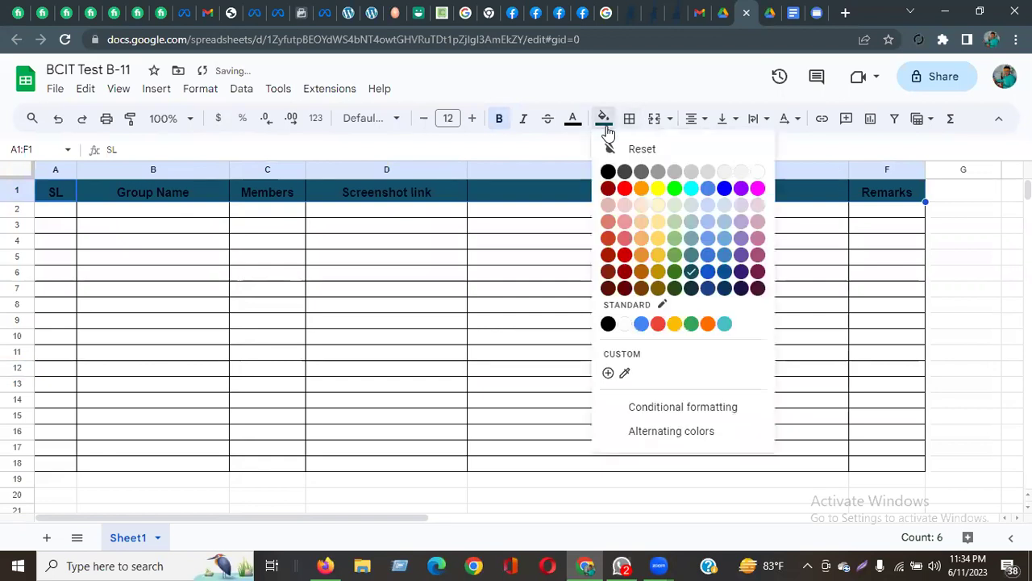
{"action": "left_click", "coordinate": [658, 239]}
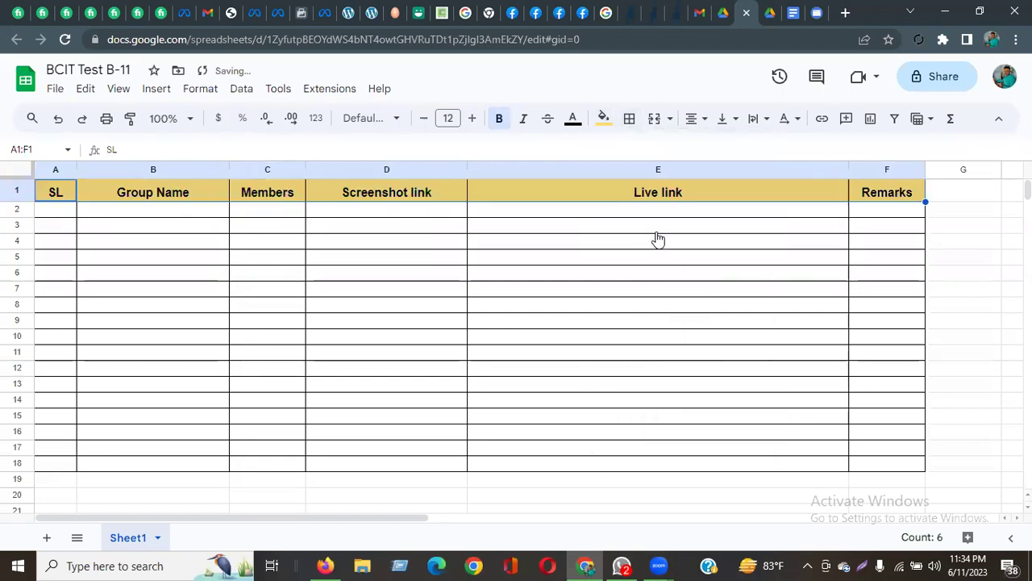
{"action": "left_click", "coordinate": [658, 239]}
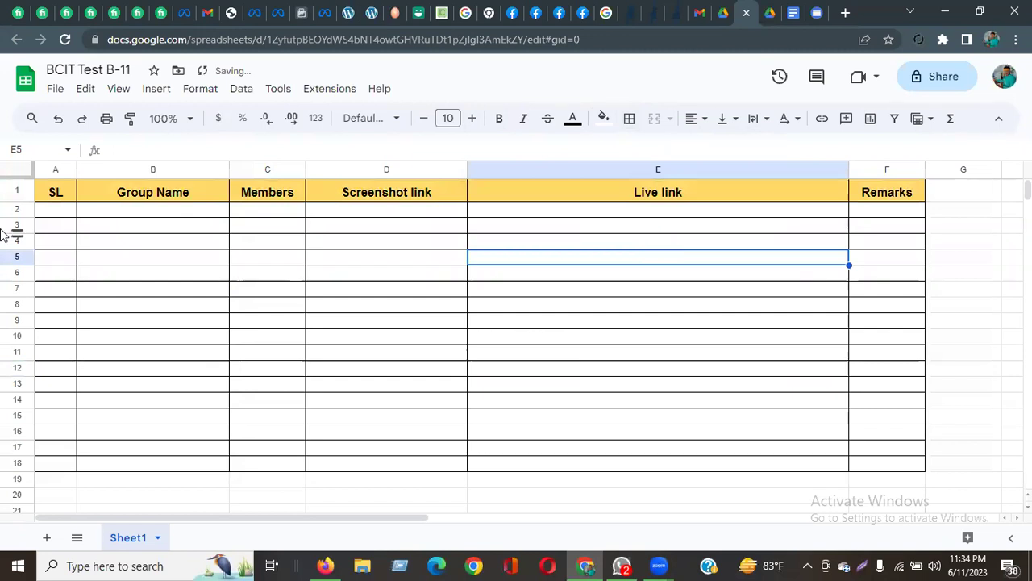
Enter the serial numbers 1 and 2 in cells A2 and A3.
{"action": "left_click", "coordinate": [51, 216]}
{"action": "type", "text": "1"}
{"action": "left_click", "coordinate": [55, 227]}
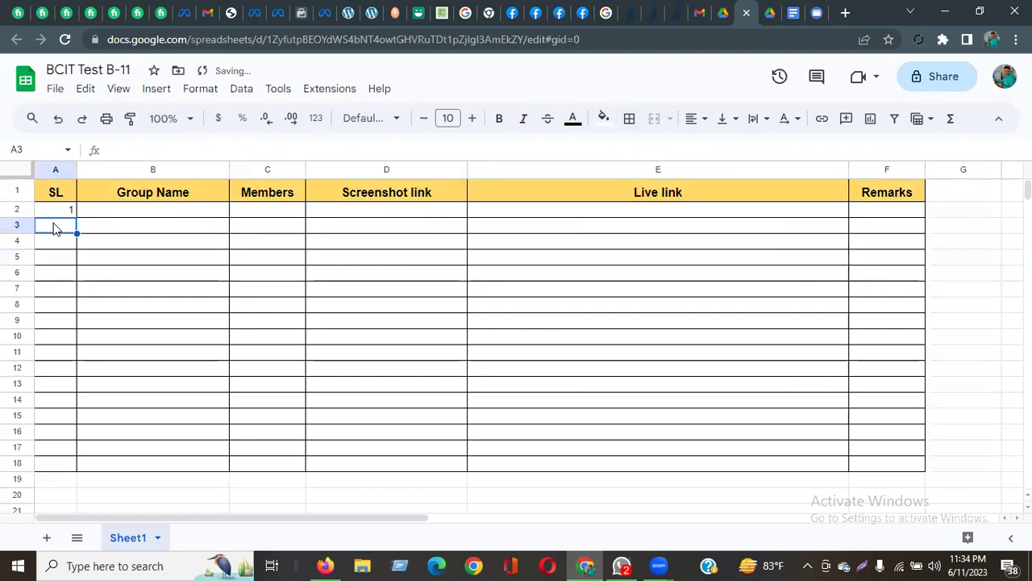
{"action": "double_click", "coordinate": [54, 224]}
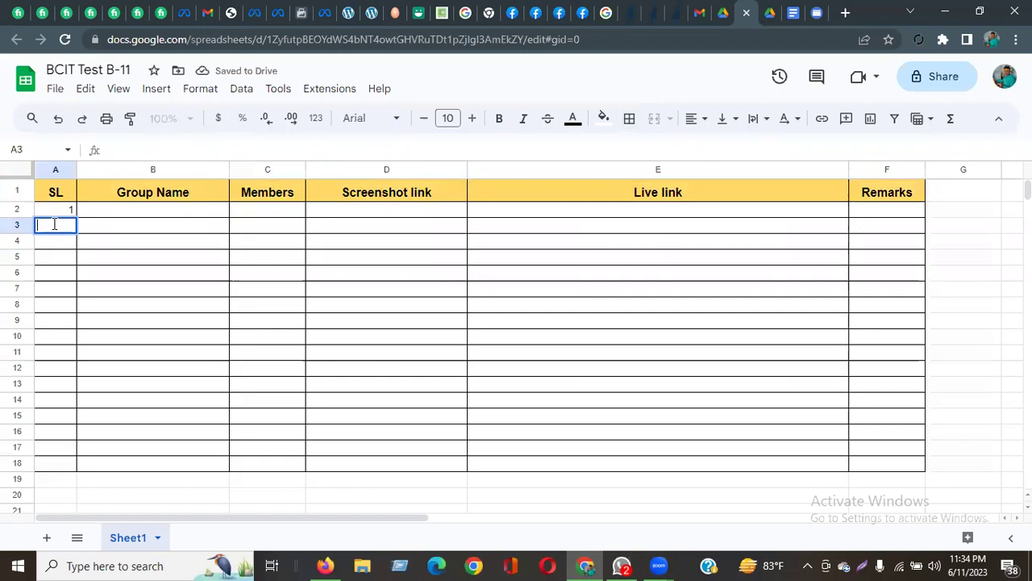
{"action": "left_click", "coordinate": [97, 246]}
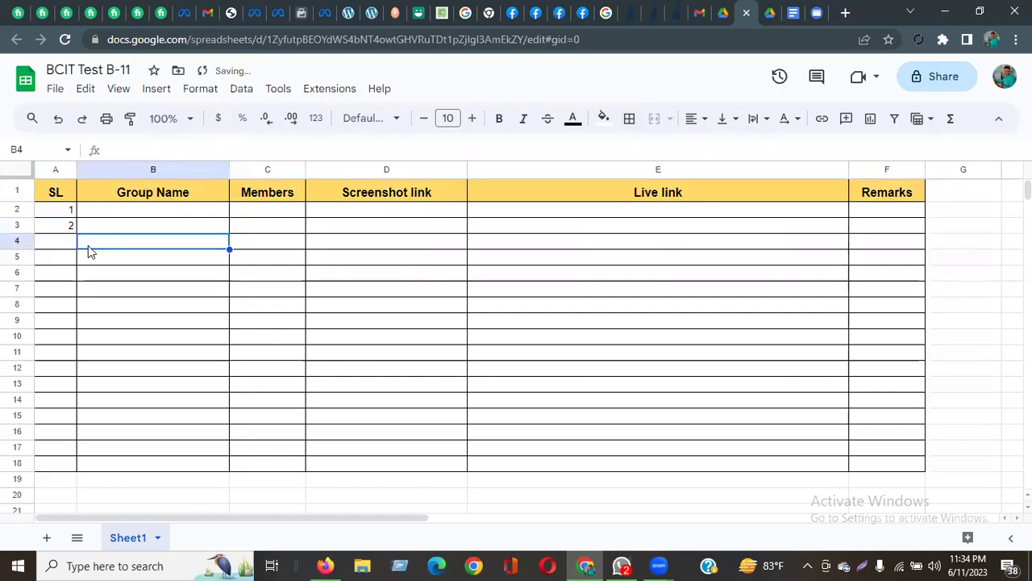
{"action": "left_click", "coordinate": [68, 228]}
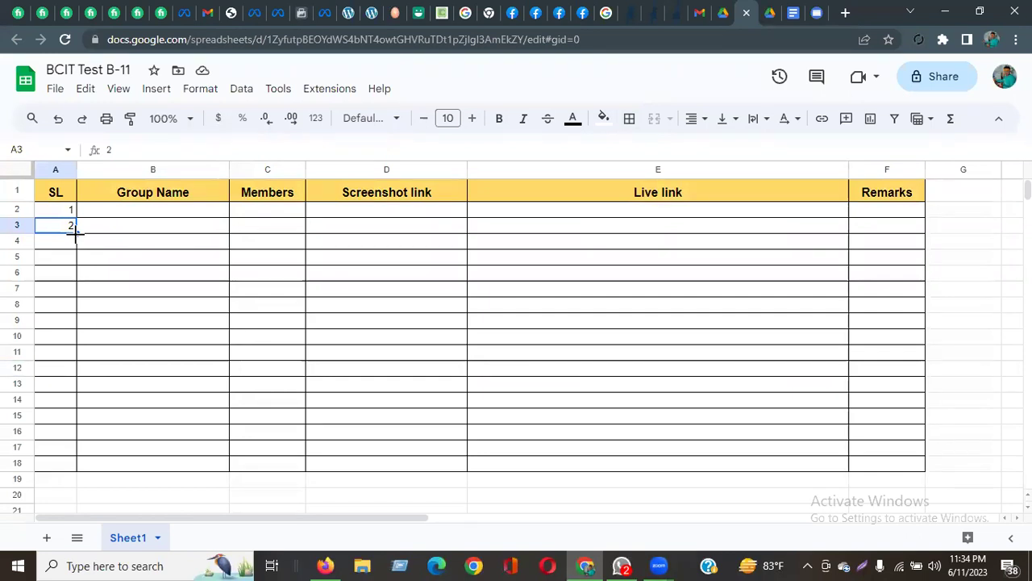
{"action": "left_click", "coordinate": [154, 309]}
{"action": "left_click", "coordinate": [67, 228]}
{"action": "key", "text": "Delete"}
{"action": "left_click", "coordinate": [115, 236]}
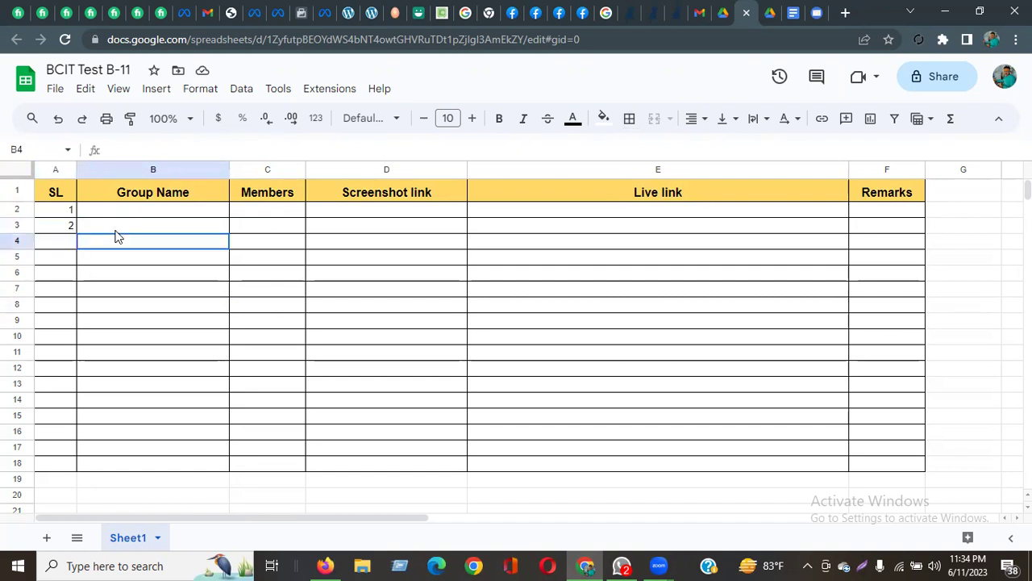
Extend the serial numbers from cell A3 down to A17 so the SL column runs to 16.
{"action": "left_click", "coordinate": [54, 227]}
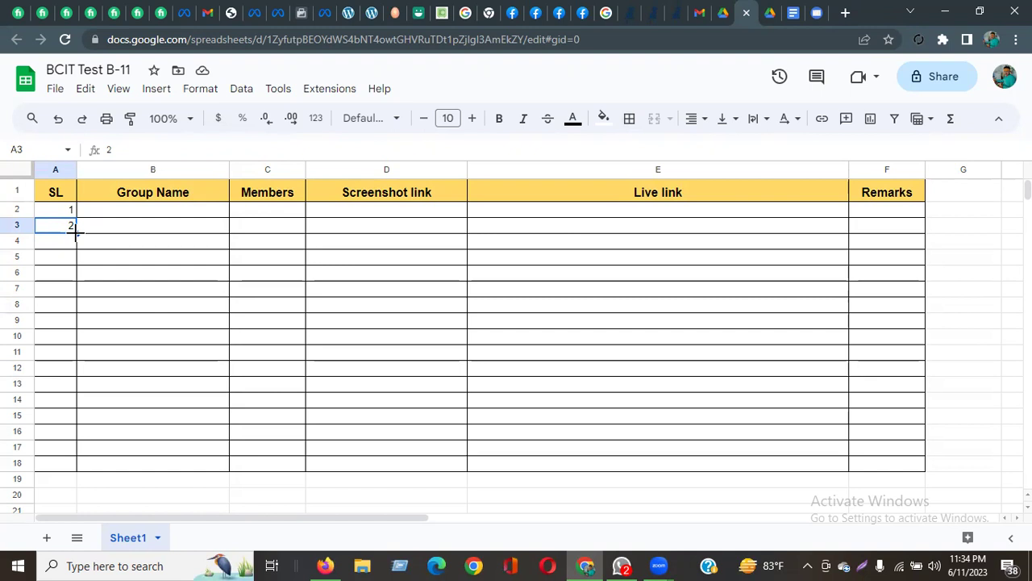
{"action": "left_click_drag", "start_coordinate": [74, 231], "coordinate": [76, 453]}
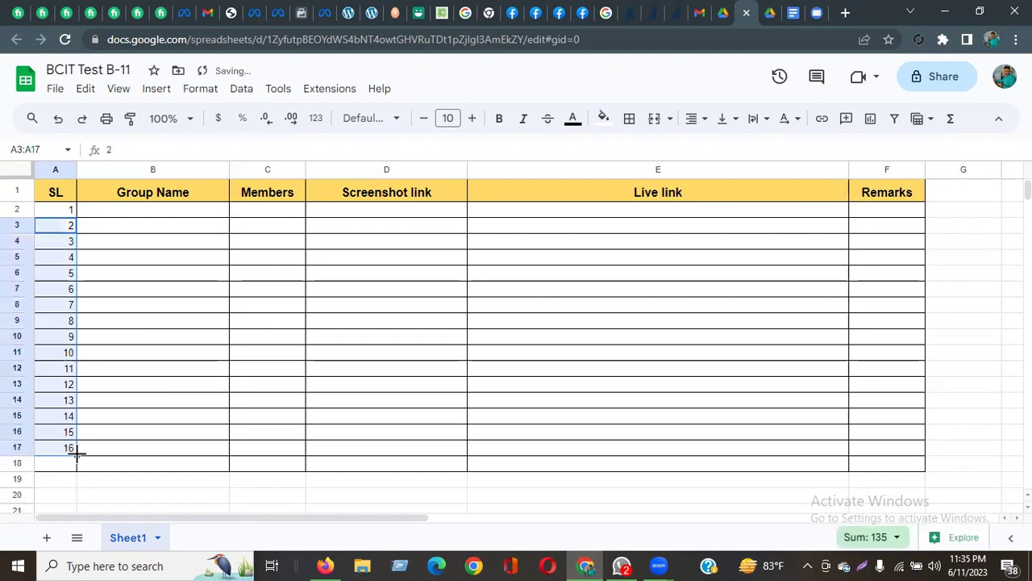
{"action": "left_click", "coordinate": [120, 322]}
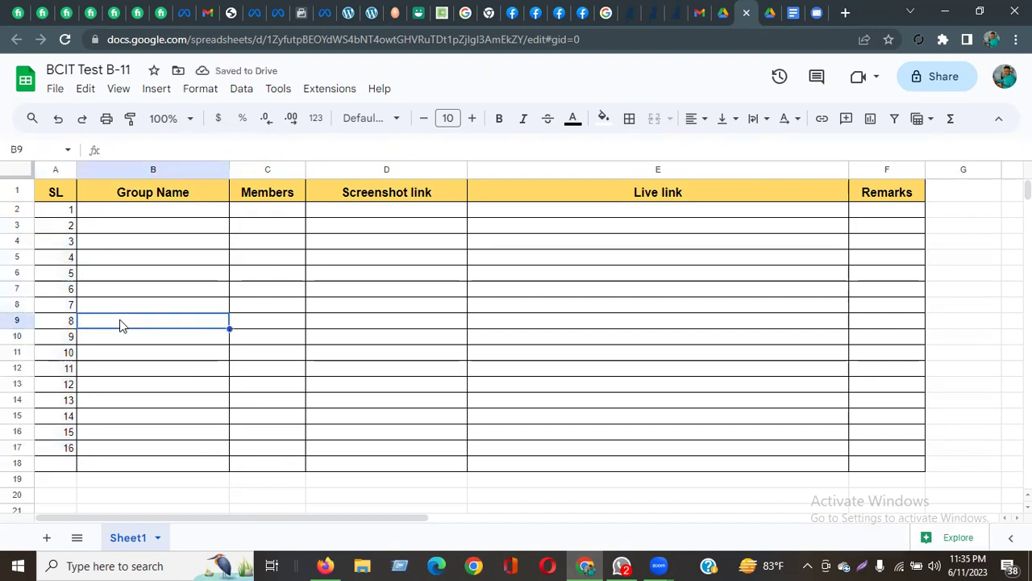
Switch to the Pets Lovers group on Facebook and copy the link address of the F1 red cavapoo puppies post.
{"action": "left_click", "coordinate": [535, 13]}
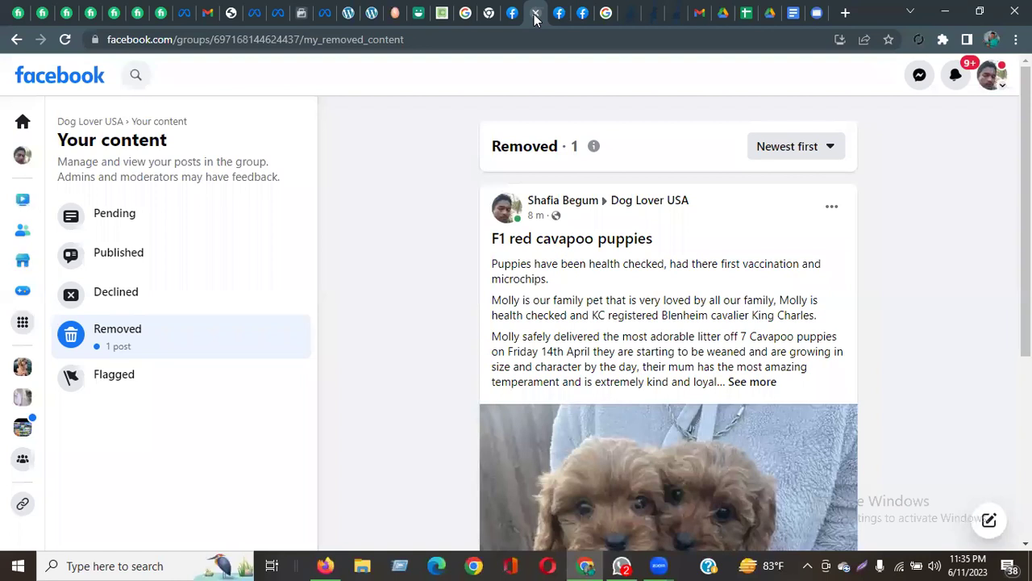
{"action": "left_click", "coordinate": [558, 13]}
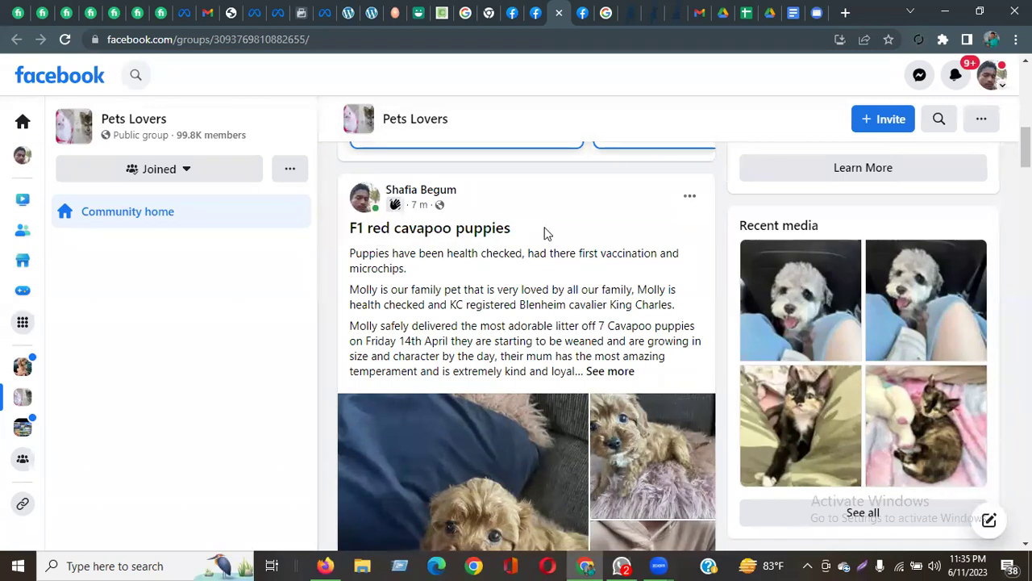
{"action": "scroll", "coordinate": [544, 233], "scroll_direction": "up", "scroll_amount": 5}
{"action": "scroll", "coordinate": [546, 231], "scroll_direction": "down", "scroll_amount": 6}
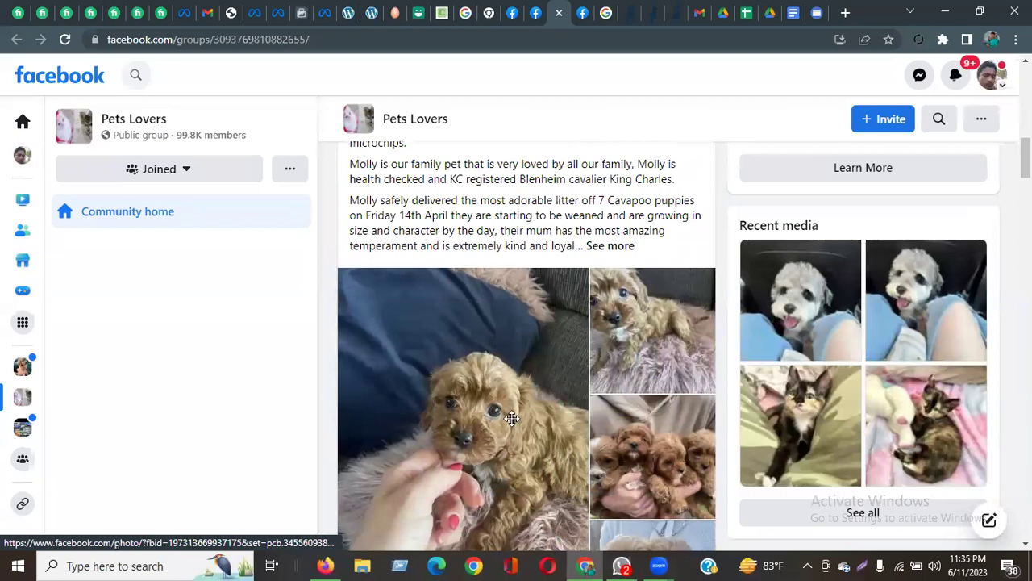
{"action": "scroll", "coordinate": [478, 255], "scroll_direction": "up", "scroll_amount": 2}
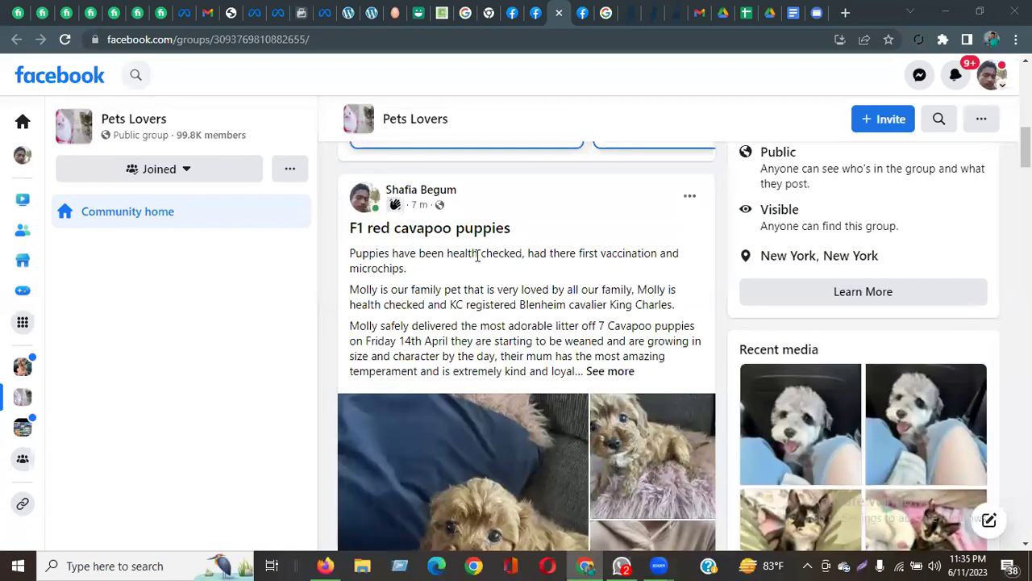
{"action": "mouse_move", "coordinate": [419, 208]}
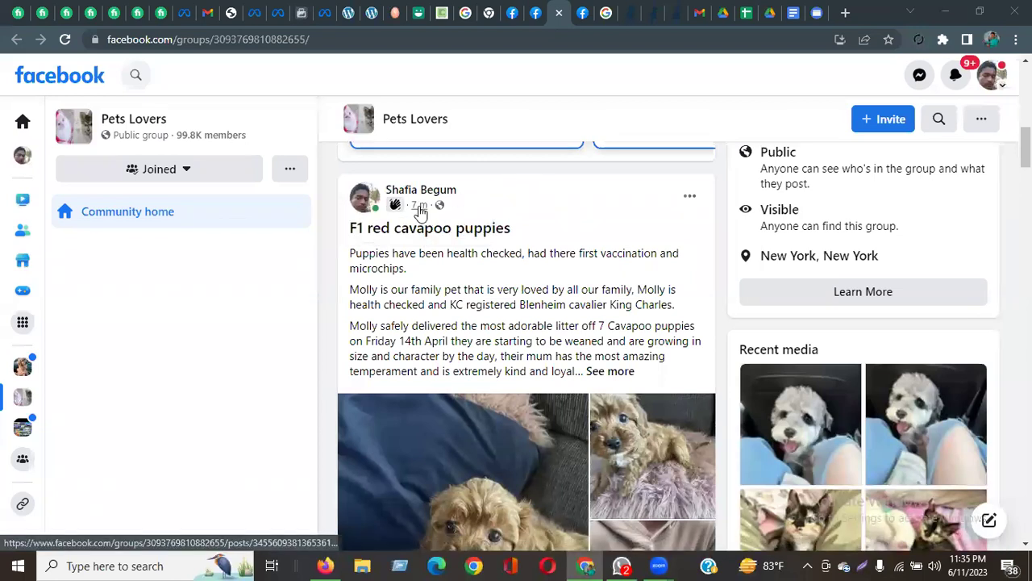
{"action": "right_click", "coordinate": [420, 207]}
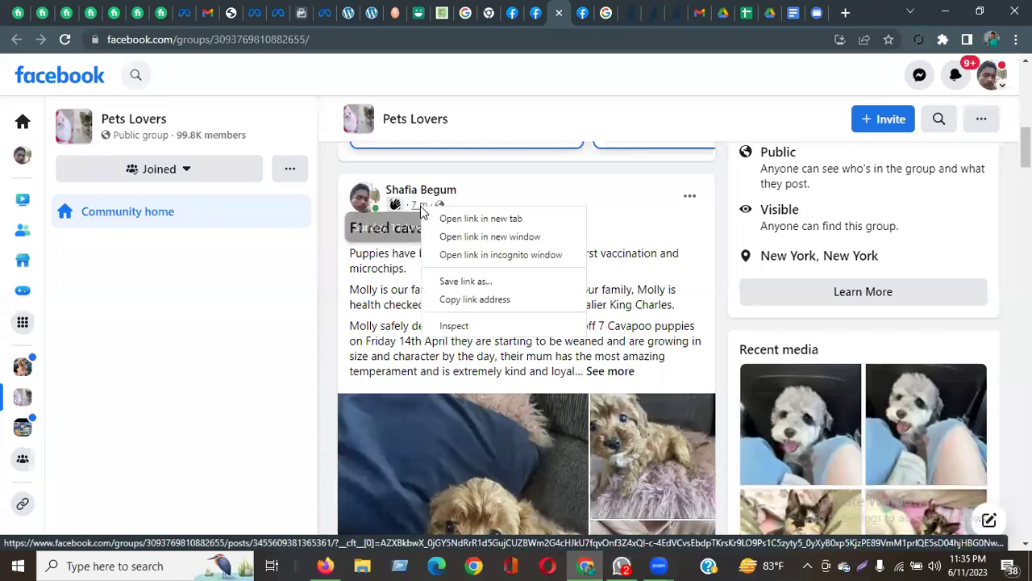
{"action": "left_click", "coordinate": [475, 302]}
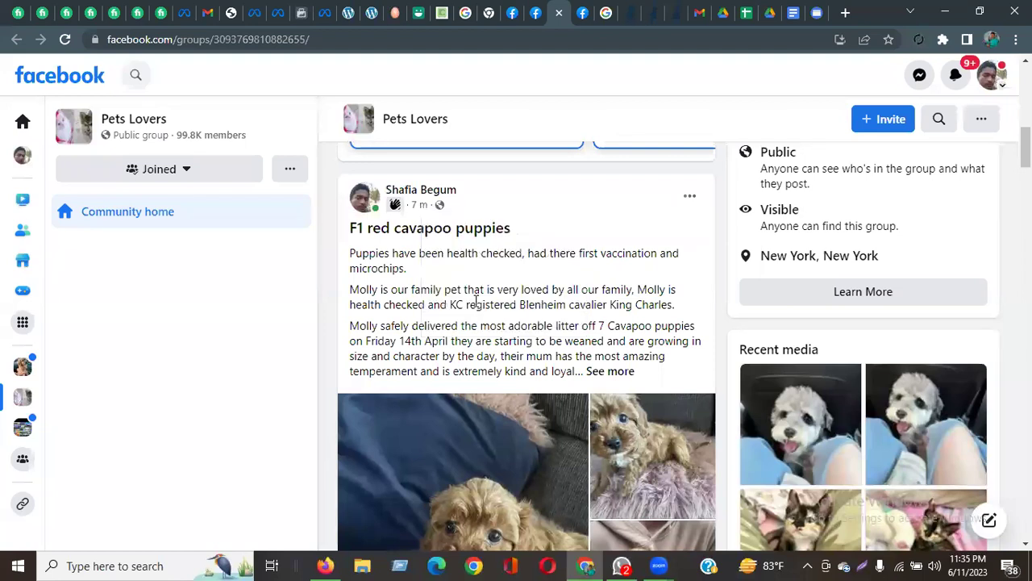
Return to the BCIT Test B-11 spreadsheet and paste the copied post link into cell E2 under Live link.
{"action": "left_click", "coordinate": [746, 11]}
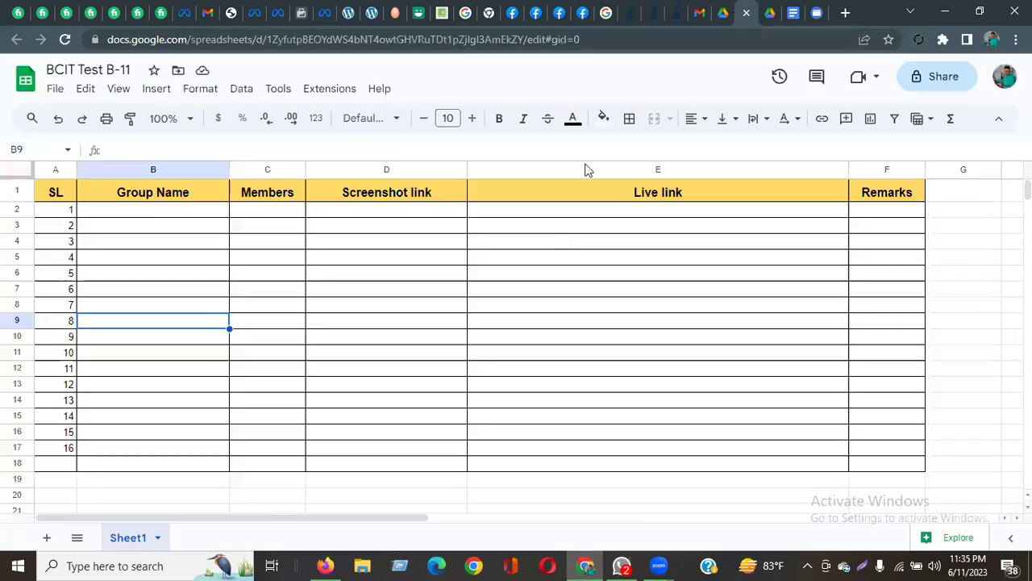
{"action": "left_click", "coordinate": [567, 216]}
{"action": "right_click", "coordinate": [566, 216]}
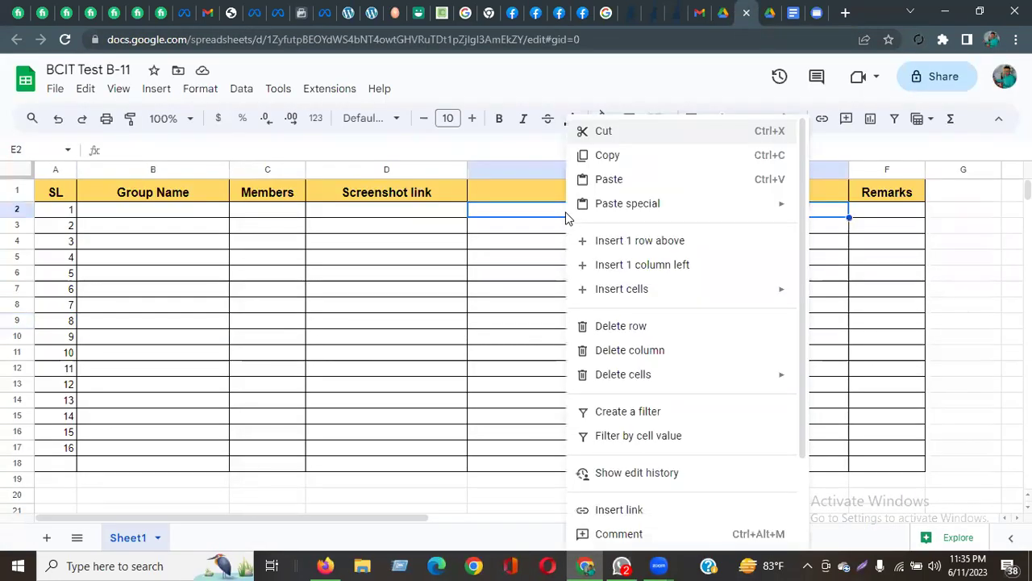
{"action": "left_click", "coordinate": [607, 185]}
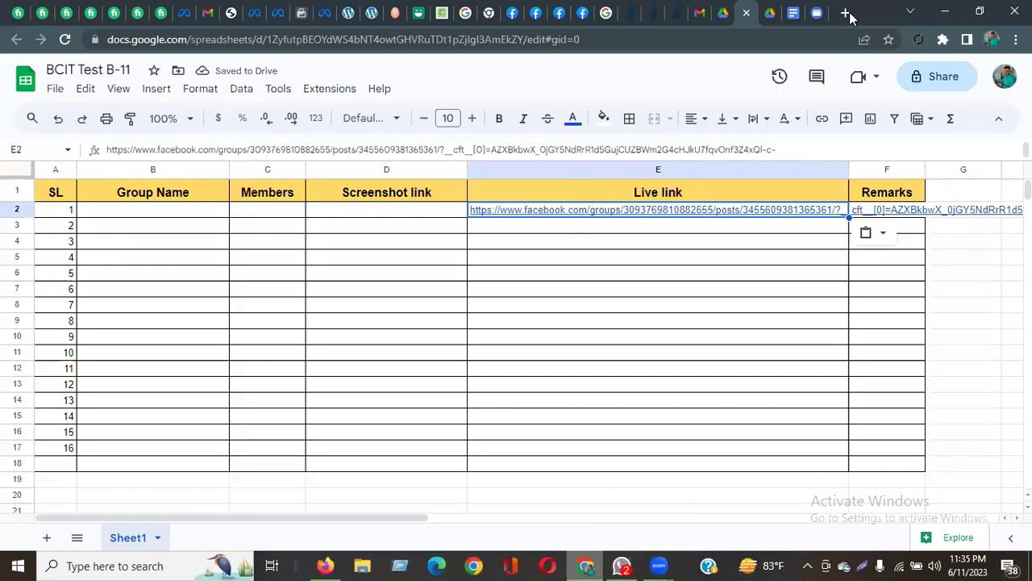
Open the copied F1 red cavapoo puppies post link in a new browser tab.
{"action": "left_click", "coordinate": [846, 13]}
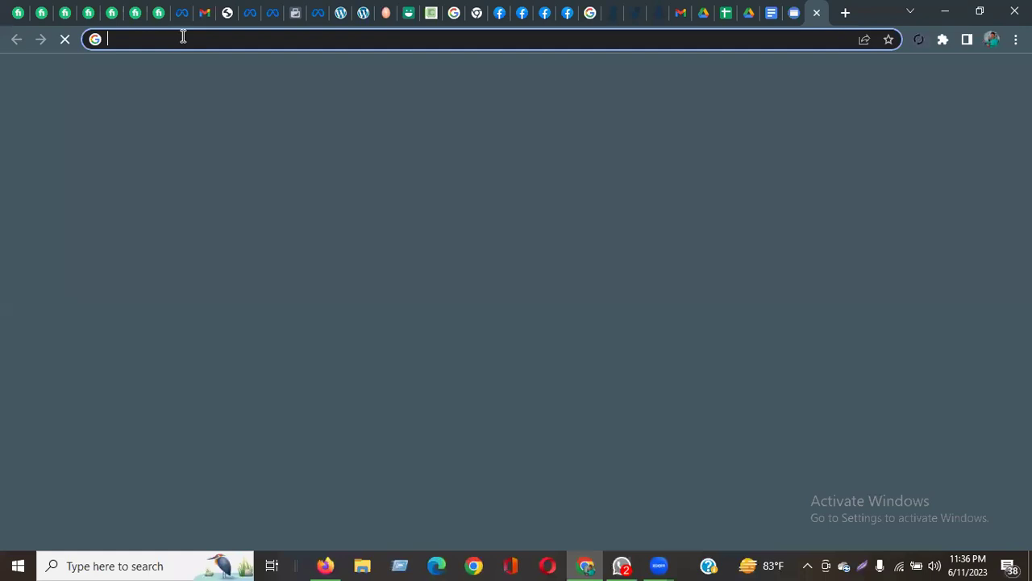
{"action": "key", "text": "ctrl+v"}
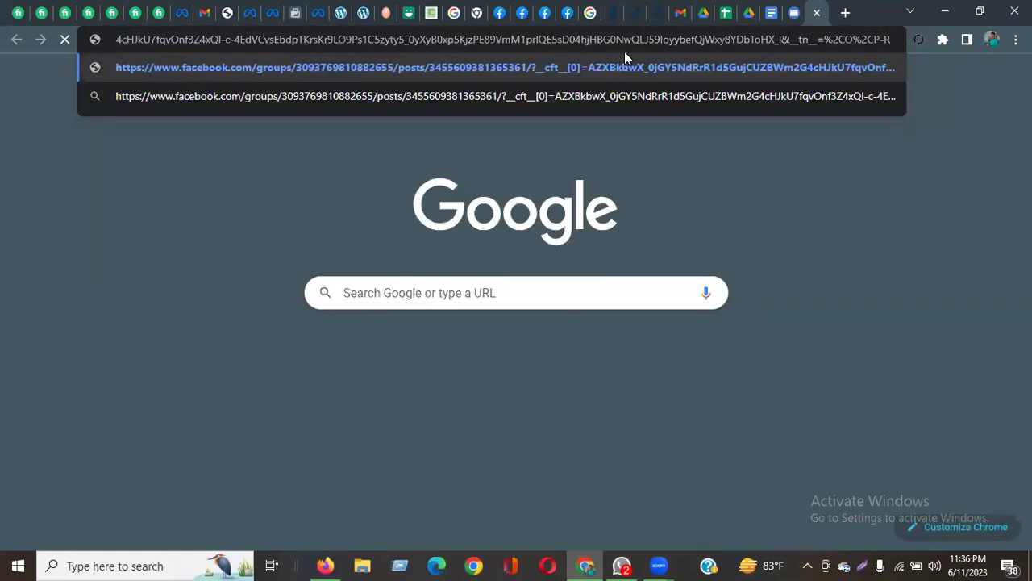
{"action": "key", "text": "Return"}
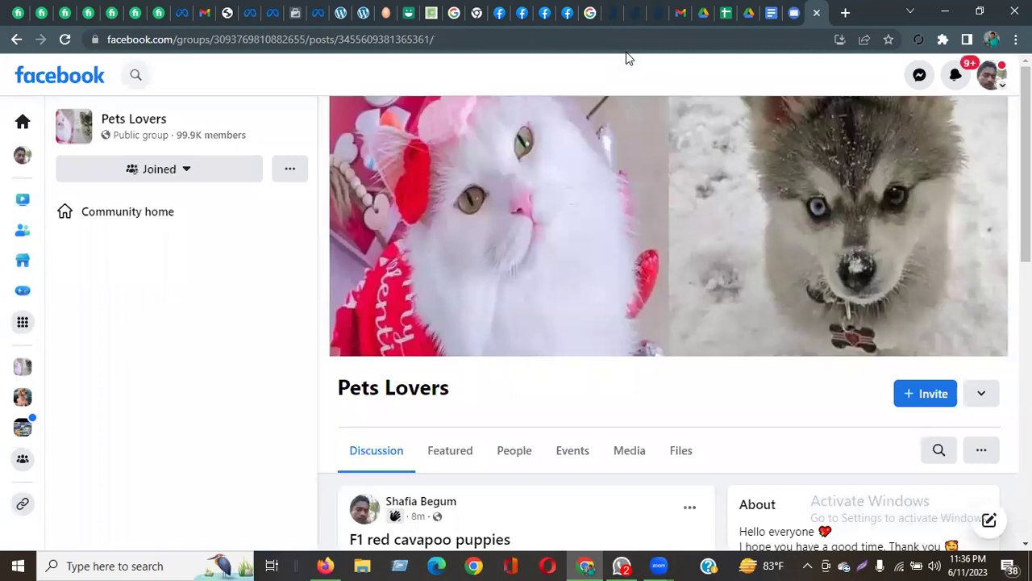
Examine the F1 red cavapoo puppies post's text, shop link and photos in the Pets Lovers group, and close its tab.
{"action": "scroll", "coordinate": [696, 281], "scroll_direction": "down", "scroll_amount": 5}
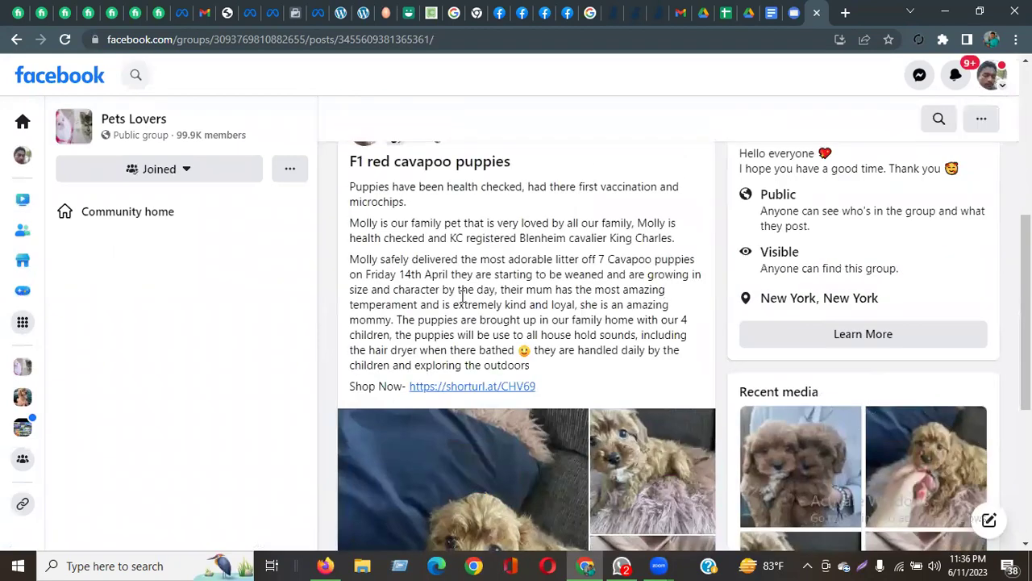
{"action": "scroll", "coordinate": [463, 296], "scroll_direction": "down", "scroll_amount": 3}
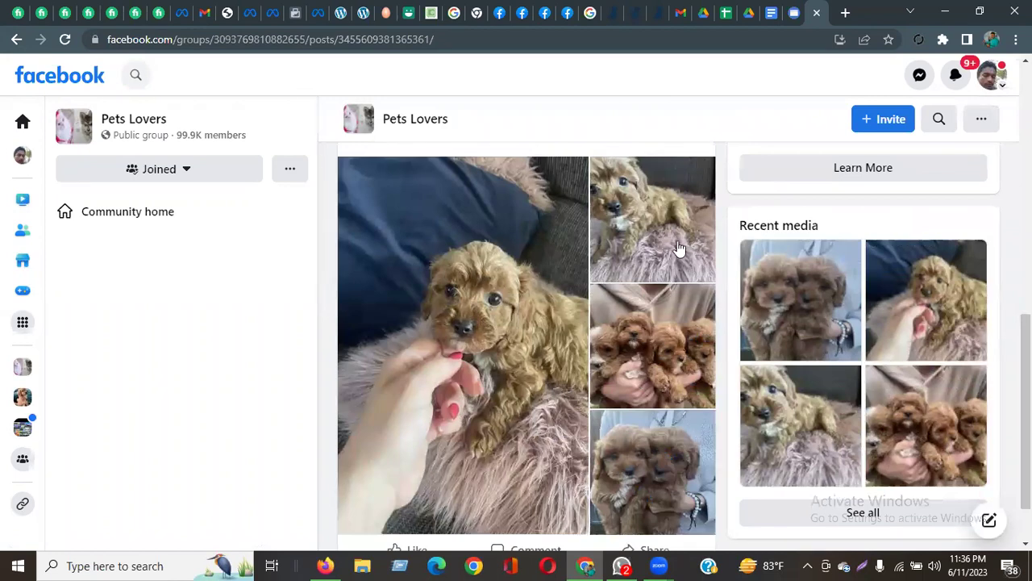
{"action": "scroll", "coordinate": [680, 253], "scroll_direction": "up", "scroll_amount": 3}
{"action": "scroll", "coordinate": [515, 240], "scroll_direction": "up", "scroll_amount": 2}
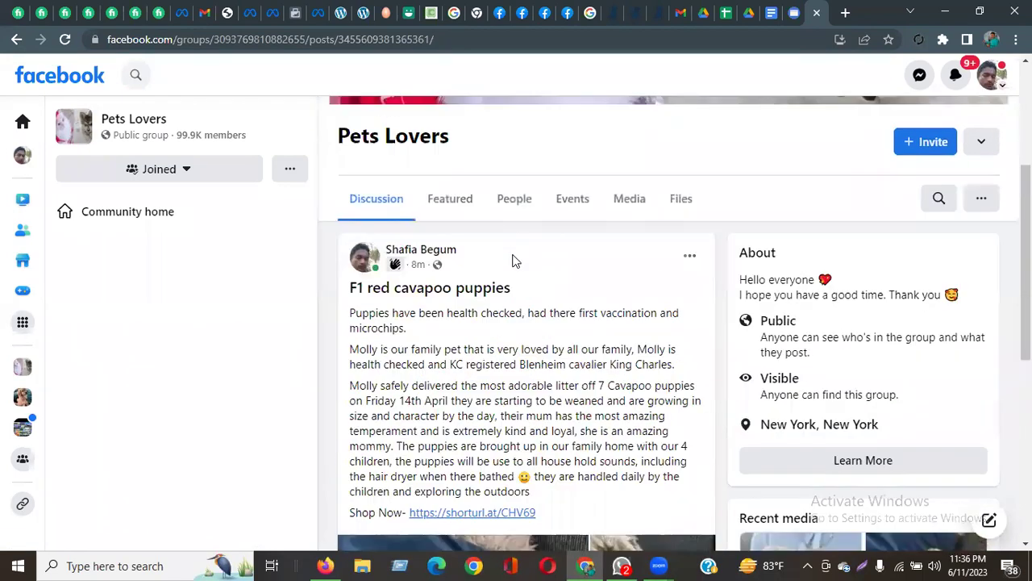
{"action": "scroll", "coordinate": [513, 260], "scroll_direction": "down", "scroll_amount": 5}
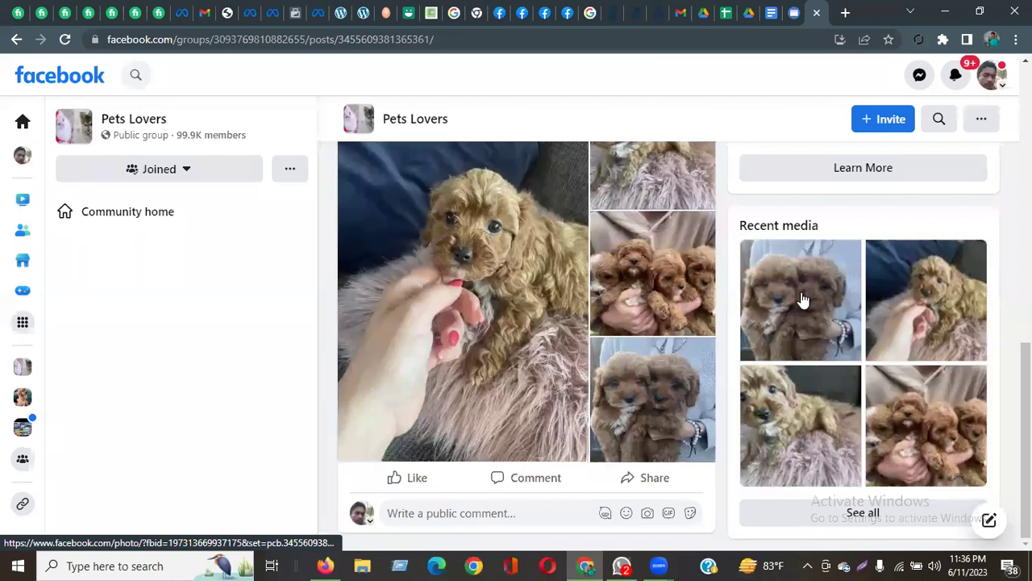
{"action": "scroll", "coordinate": [474, 367], "scroll_direction": "up", "scroll_amount": 2}
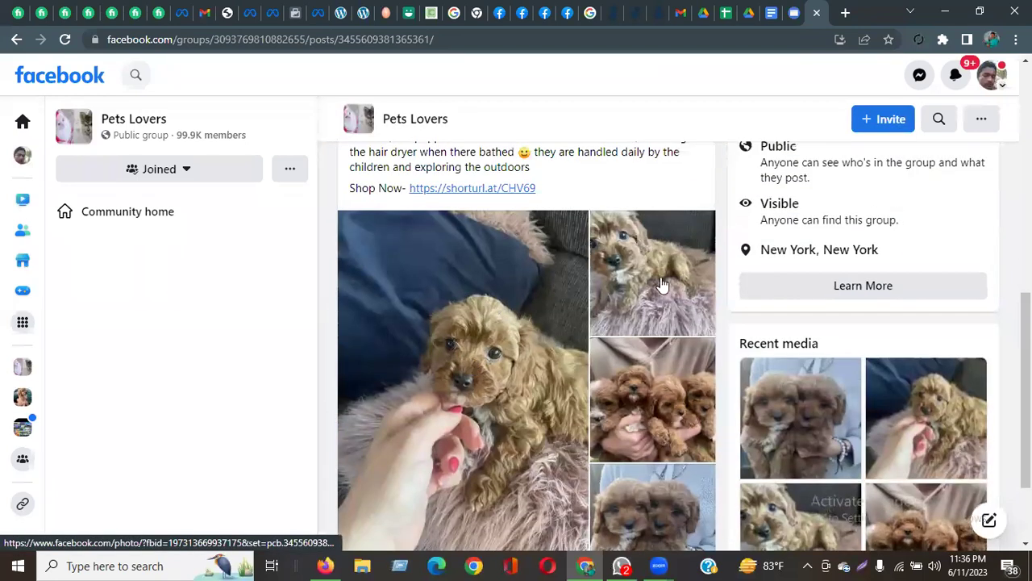
{"action": "scroll", "coordinate": [660, 283], "scroll_direction": "up", "scroll_amount": 2}
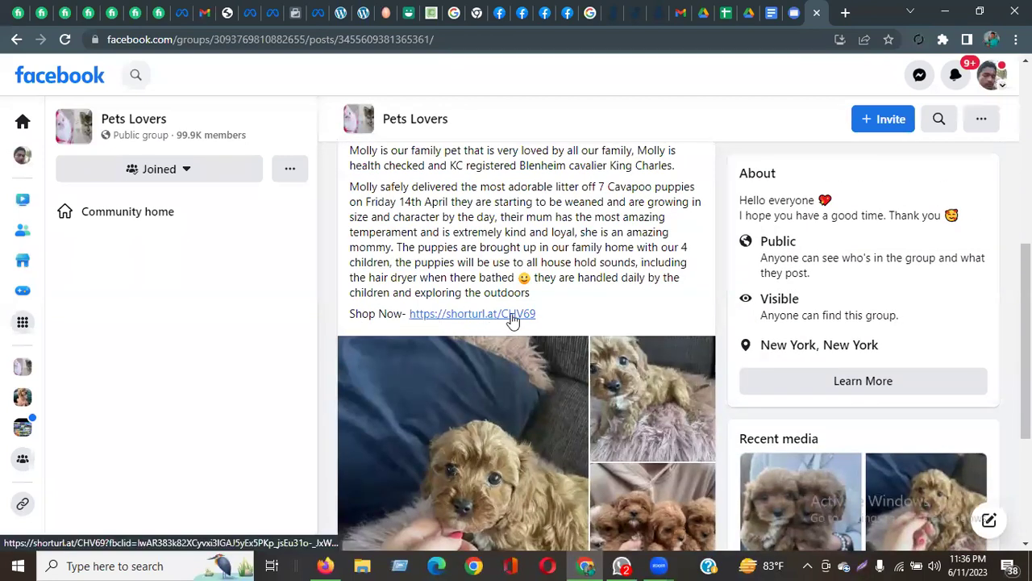
{"action": "scroll", "coordinate": [547, 295], "scroll_direction": "up", "scroll_amount": 3}
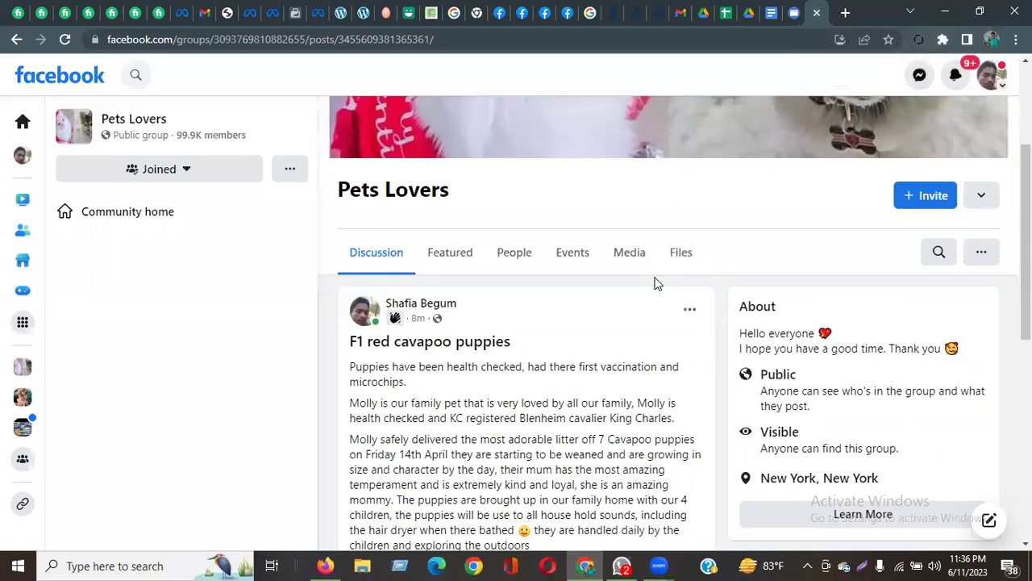
{"action": "scroll", "coordinate": [654, 282], "scroll_direction": "down", "scroll_amount": 3}
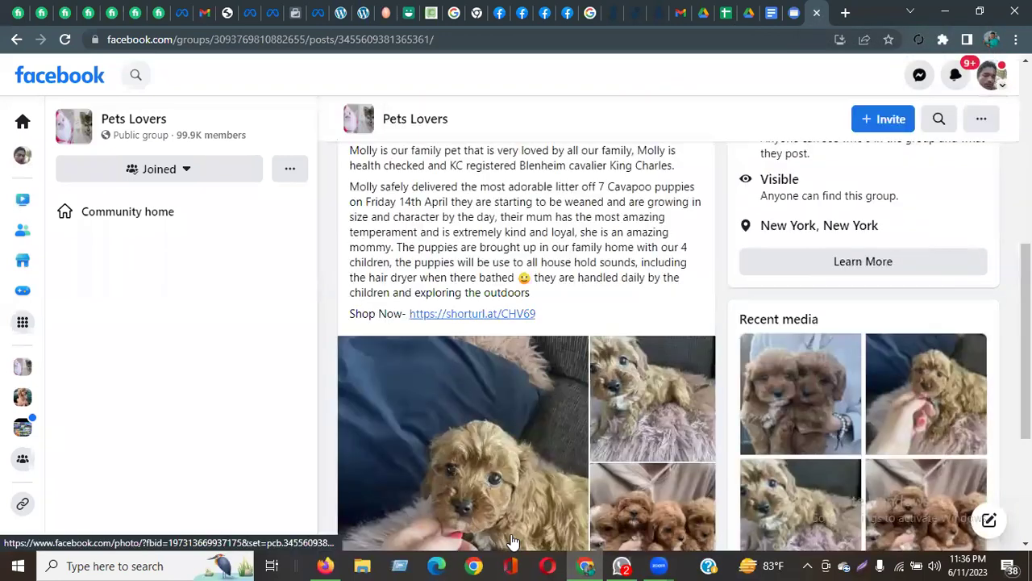
{"action": "left_click", "coordinate": [817, 13]}
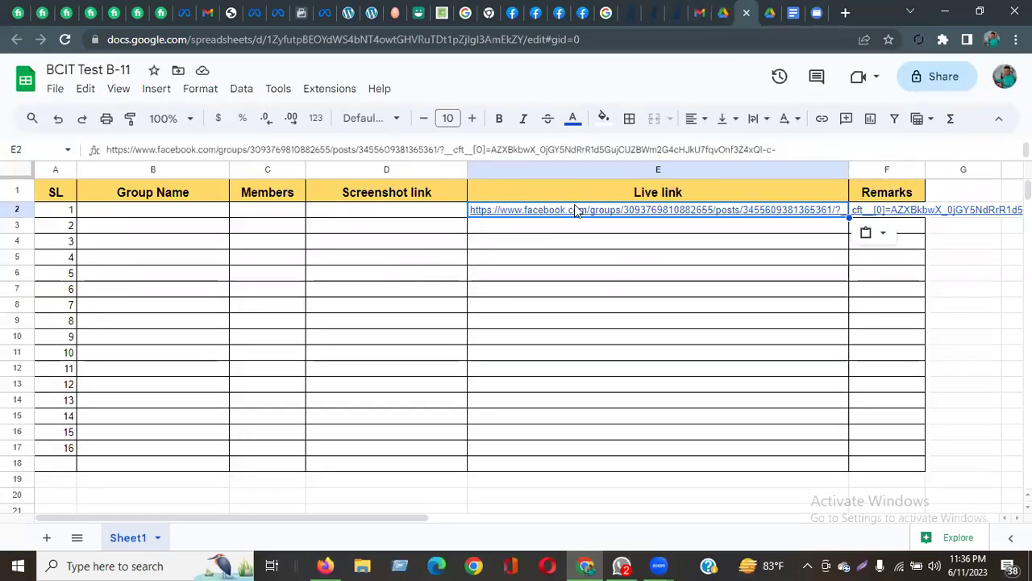
Copy the group name Pets Lovers from its Facebook page and paste it into cell B2 of the BCIT Test B-11 spreadsheet.
{"action": "left_click", "coordinate": [137, 213]}
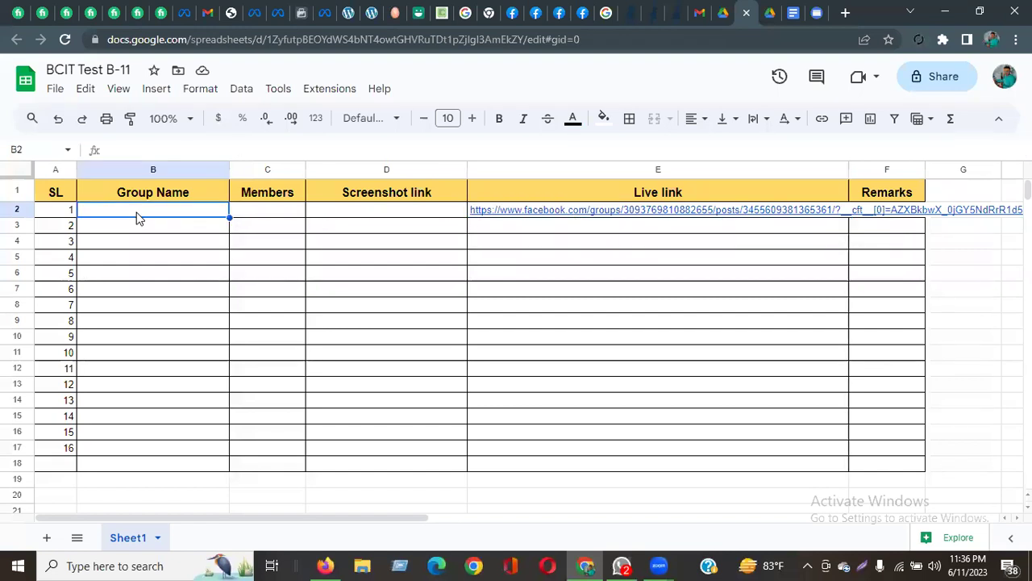
{"action": "left_click", "coordinate": [559, 13]}
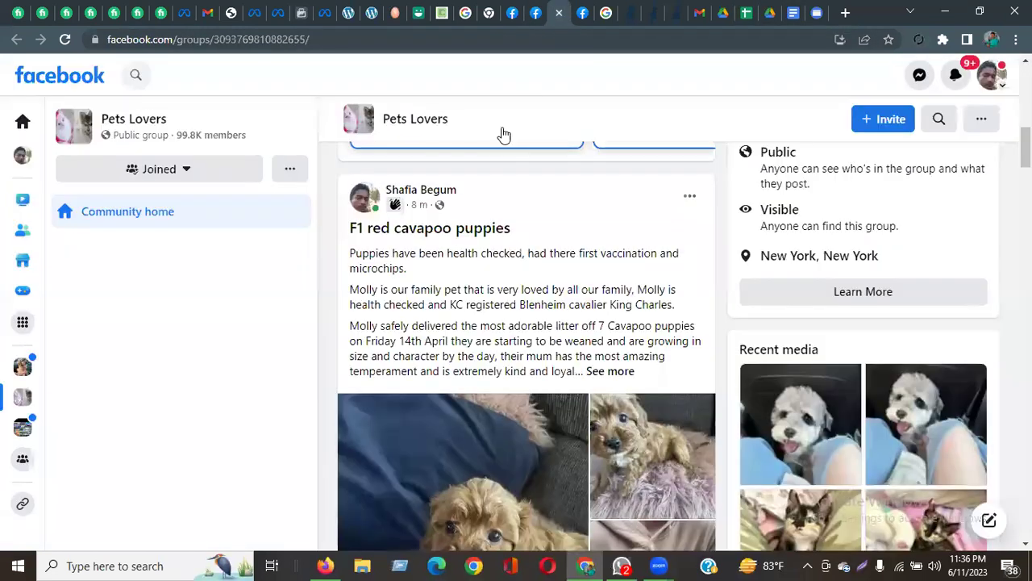
{"action": "scroll", "coordinate": [201, 173], "scroll_direction": "up", "scroll_amount": 5}
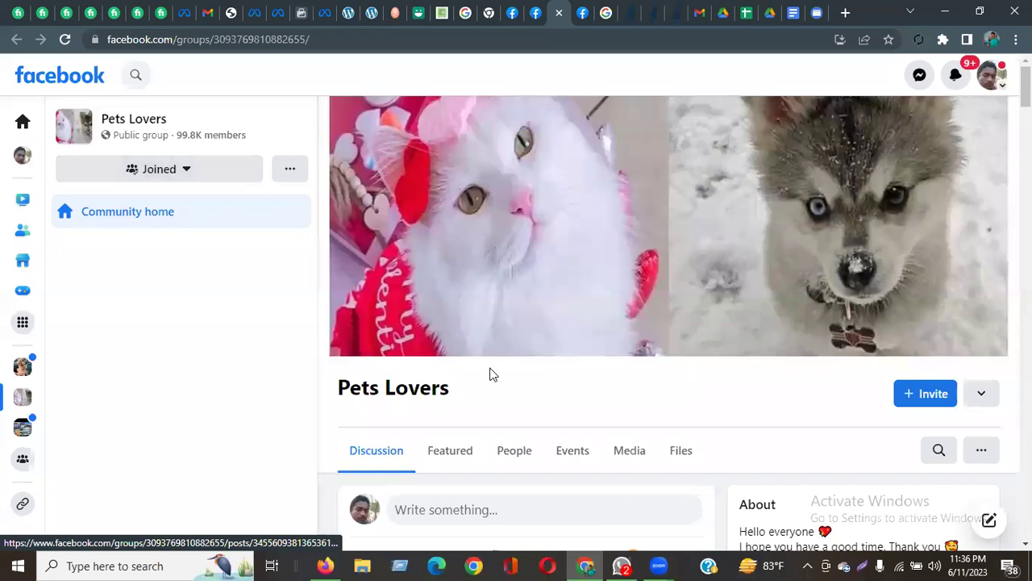
{"action": "left_click_drag", "start_coordinate": [492, 374], "coordinate": [337, 386]}
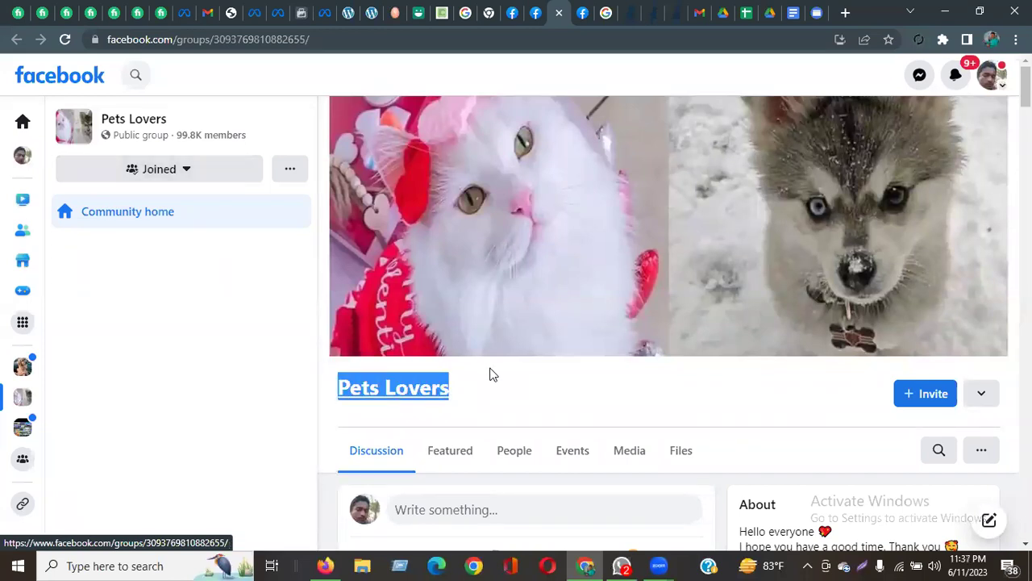
{"action": "right_click", "coordinate": [493, 373]}
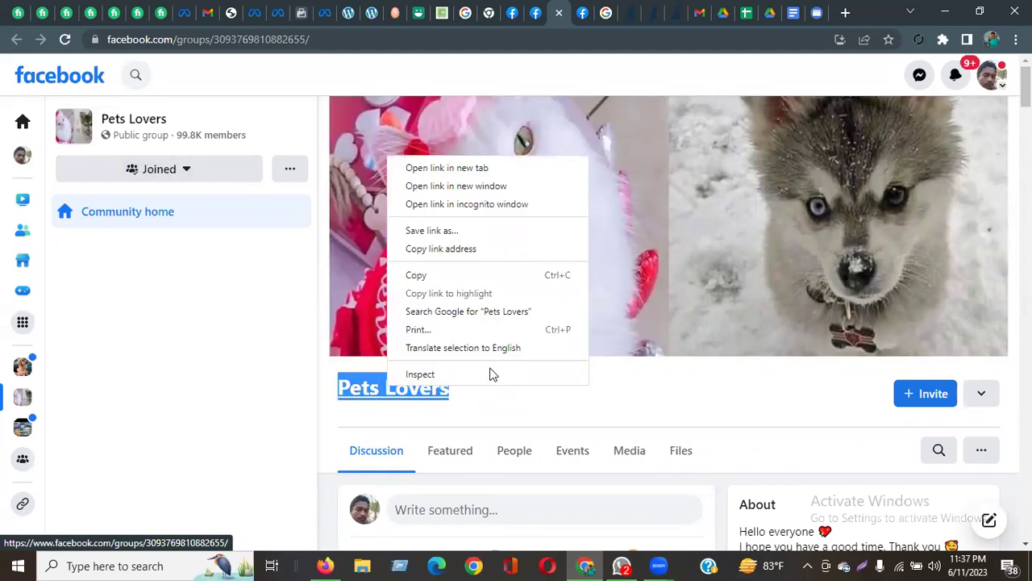
{"action": "left_click", "coordinate": [412, 277]}
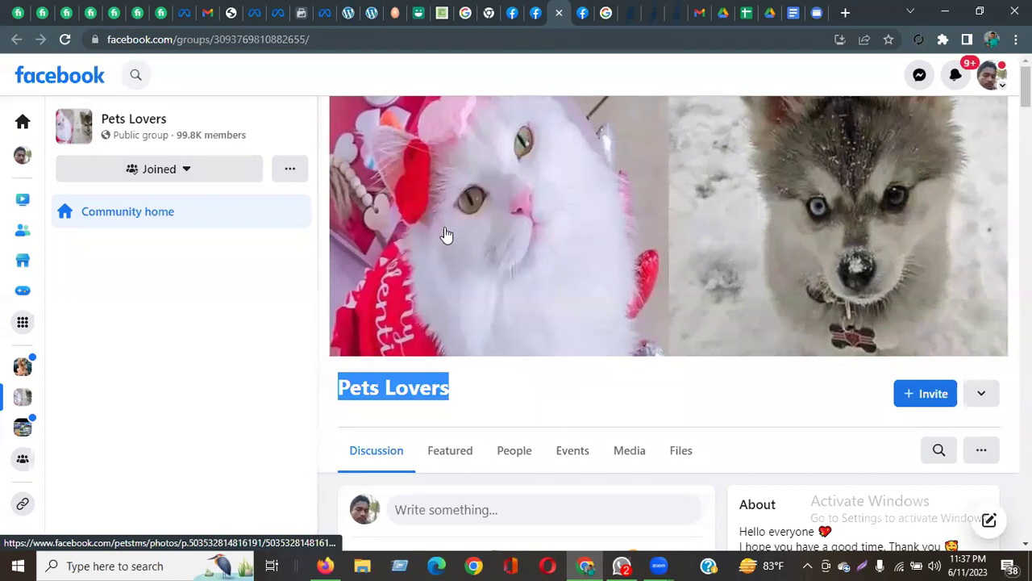
{"action": "left_click", "coordinate": [735, 12]}
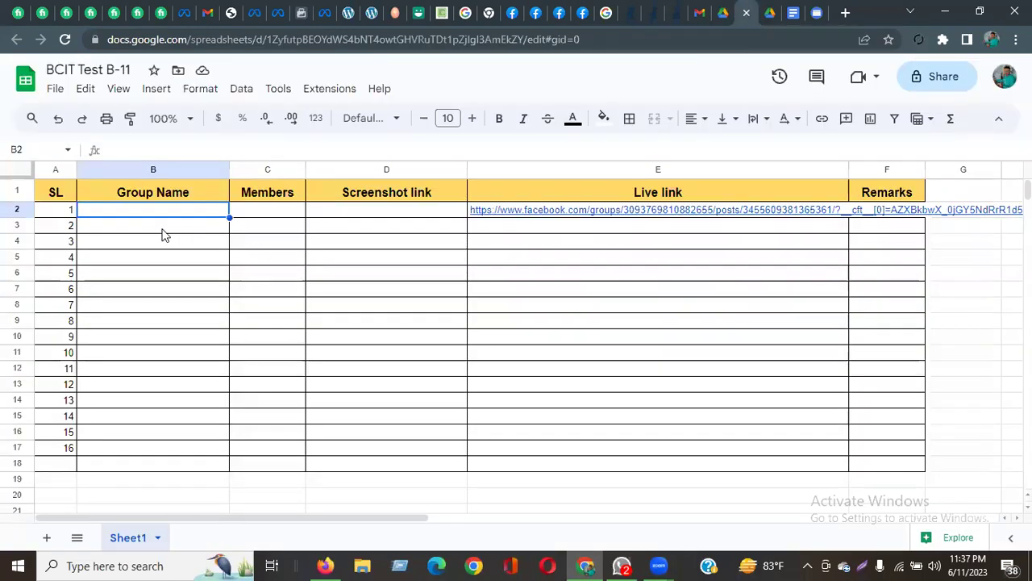
{"action": "key", "text": "ctrl+v"}
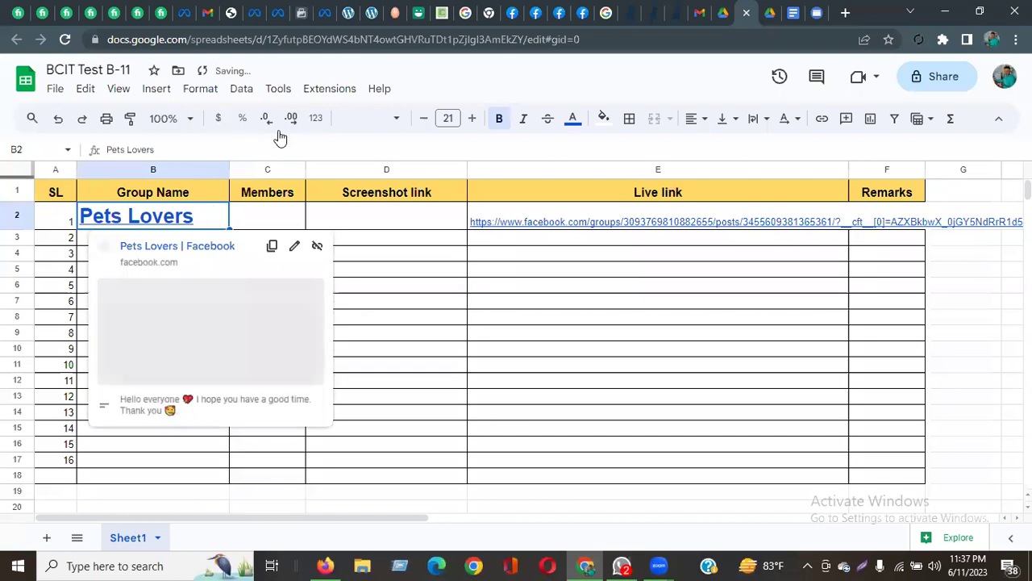
Reduce the font size of the Pets Lovers group name in cell B2 to 13.
{"action": "left_click", "coordinate": [423, 118]}
{"action": "left_click", "coordinate": [424, 118]}
{"action": "left_click", "coordinate": [424, 119]}
{"action": "left_click", "coordinate": [424, 118]}
{"action": "left_click", "coordinate": [423, 118]}
{"action": "left_click", "coordinate": [424, 119]}
{"action": "left_click", "coordinate": [424, 119]}
{"action": "left_click", "coordinate": [424, 119]}
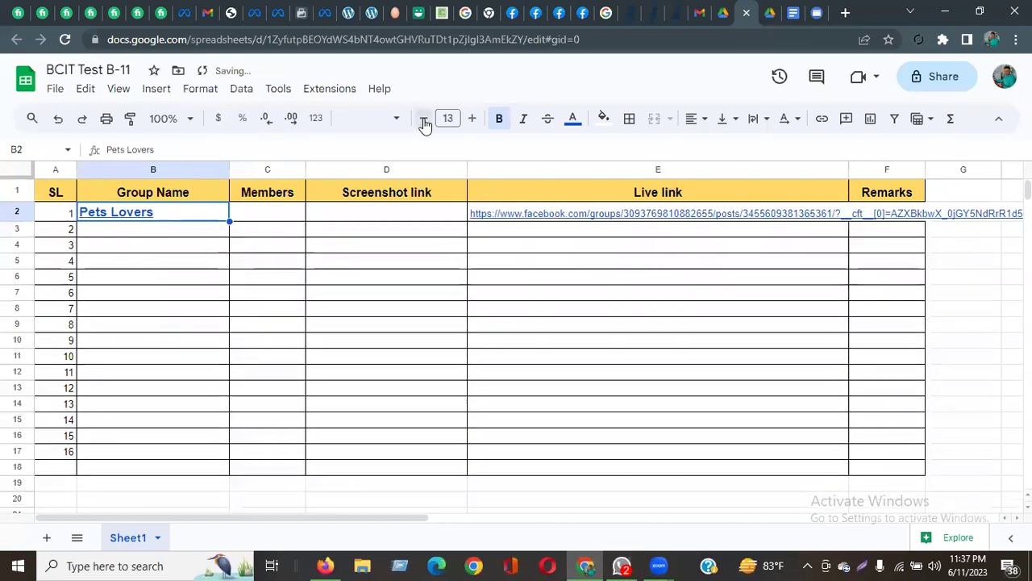
Select cell C2 under Members, switch to the Pets Lovers group's member list on Facebook and select the exact member count for copying.
{"action": "left_click", "coordinate": [276, 218]}
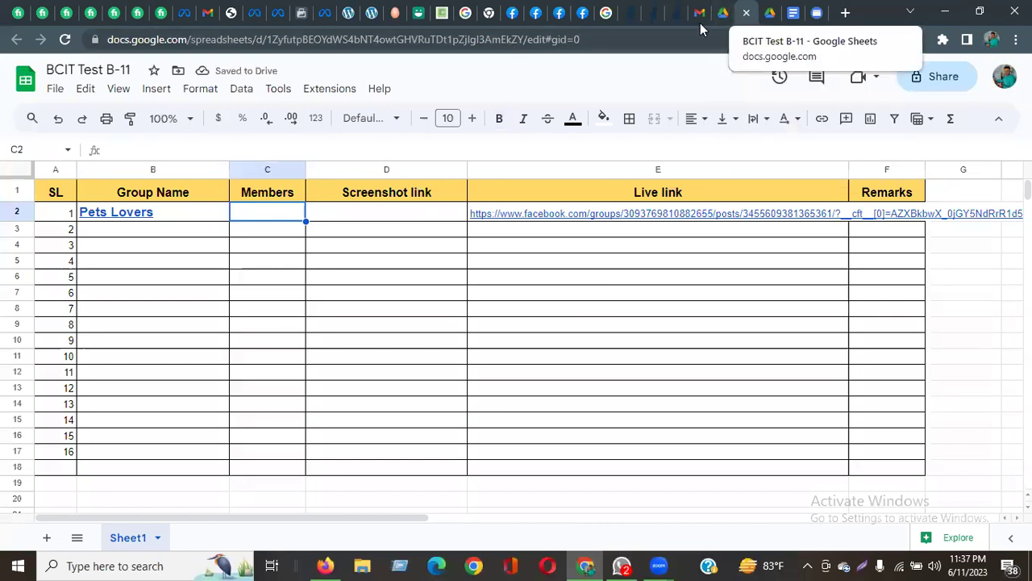
{"action": "left_click", "coordinate": [555, 22]}
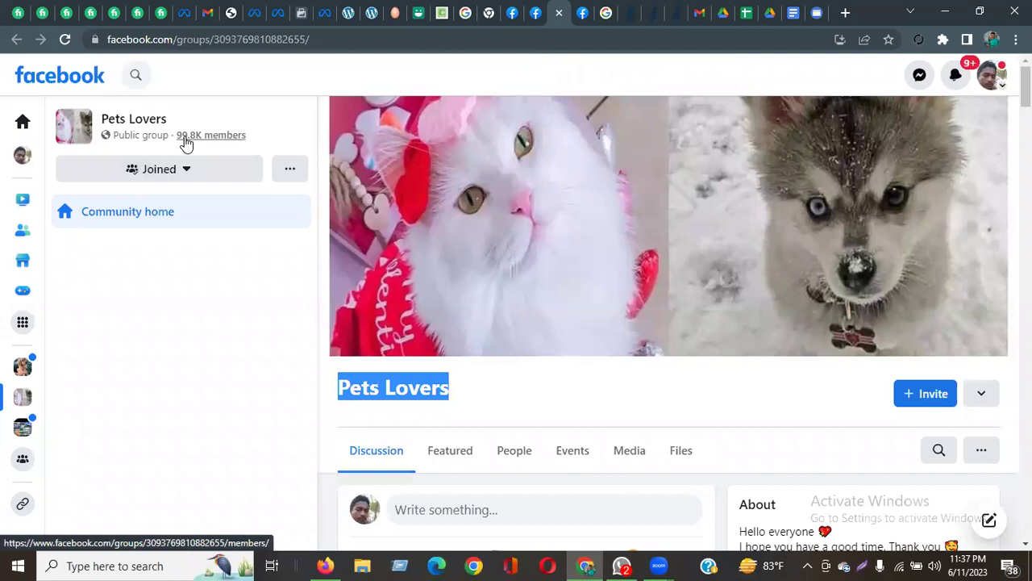
{"action": "left_click", "coordinate": [517, 456]}
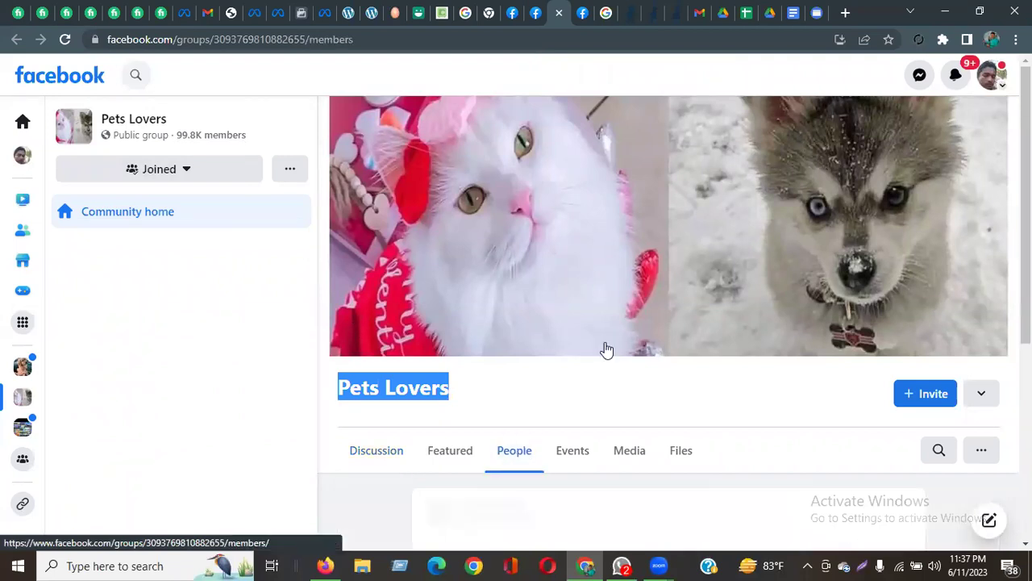
{"action": "scroll", "coordinate": [655, 329], "scroll_direction": "down", "scroll_amount": 3}
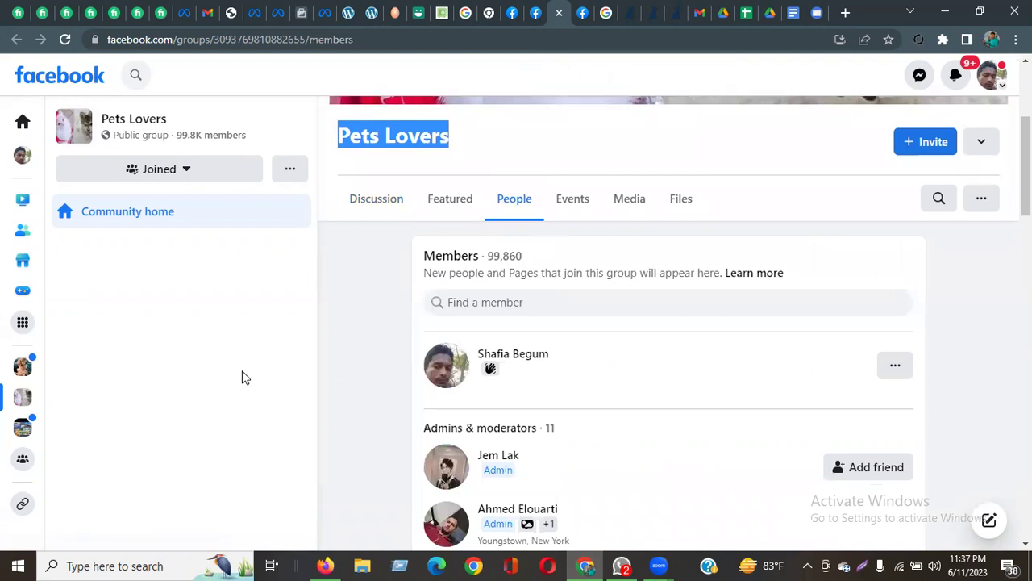
{"action": "double_click", "coordinate": [491, 255]}
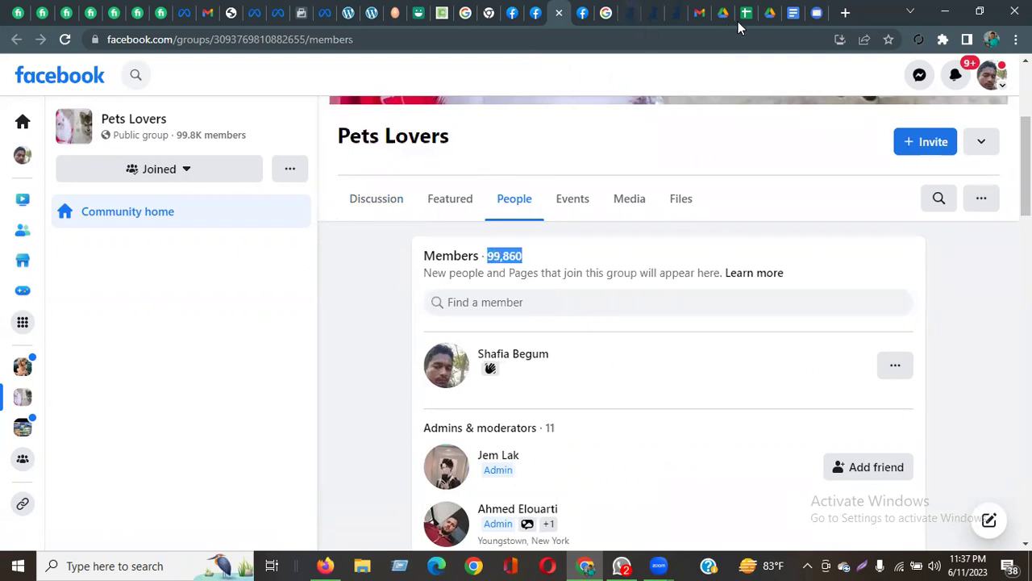
Return to the BCIT Test B-11 spreadsheet and paste the member count 99,860 into cell C2.
{"action": "key", "text": "ctrl+Tab"}
{"action": "key", "text": "ctrl+Tab"}
{"action": "key", "text": "ctrl+Tab"}
{"action": "key", "text": "ctrl+Tab"}
{"action": "key", "text": "ctrl+Tab"}
{"action": "key", "text": "ctrl+Tab"}
{"action": "key", "text": "ctrl+Tab"}
{"action": "key", "text": "ctrl+Tab"}
{"action": "key", "text": "ctrl+v"}
Select cell D2 under Screenshot link, and display the F1 red cavapoo puppies post in the Pets Lovers discussion on Facebook.
{"action": "left_click", "coordinate": [357, 219]}
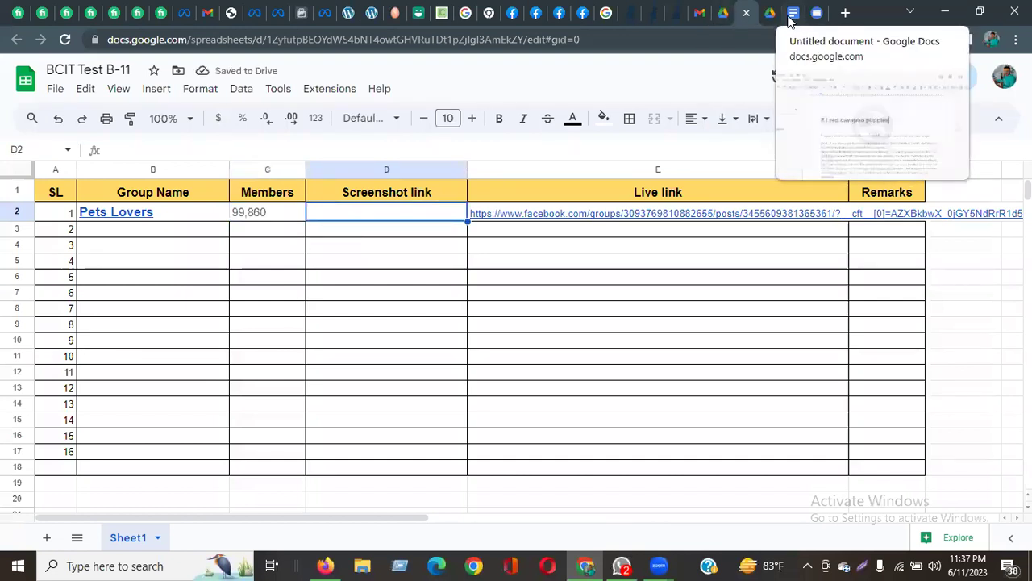
{"action": "left_click", "coordinate": [553, 13]}
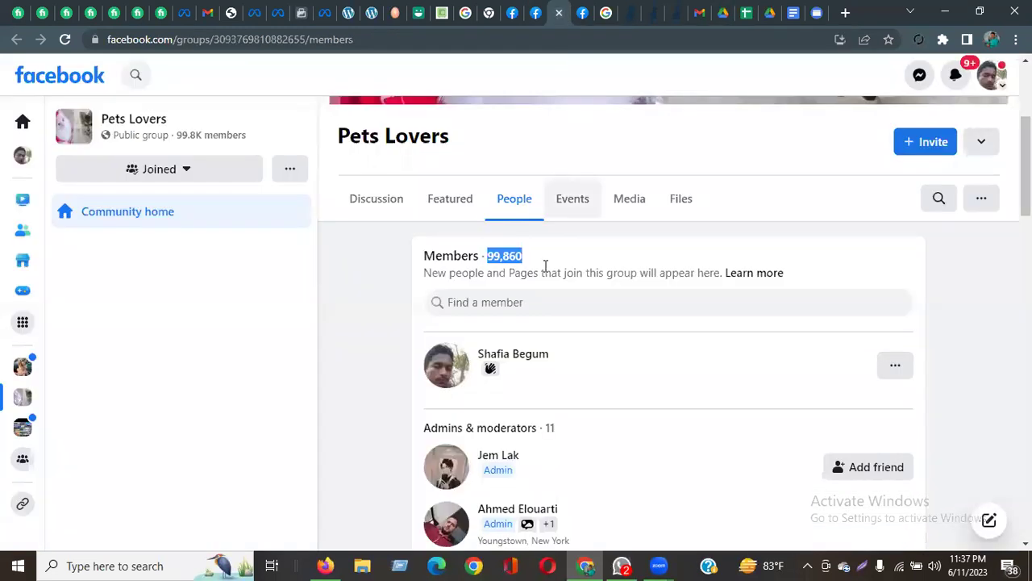
{"action": "left_click", "coordinate": [380, 203]}
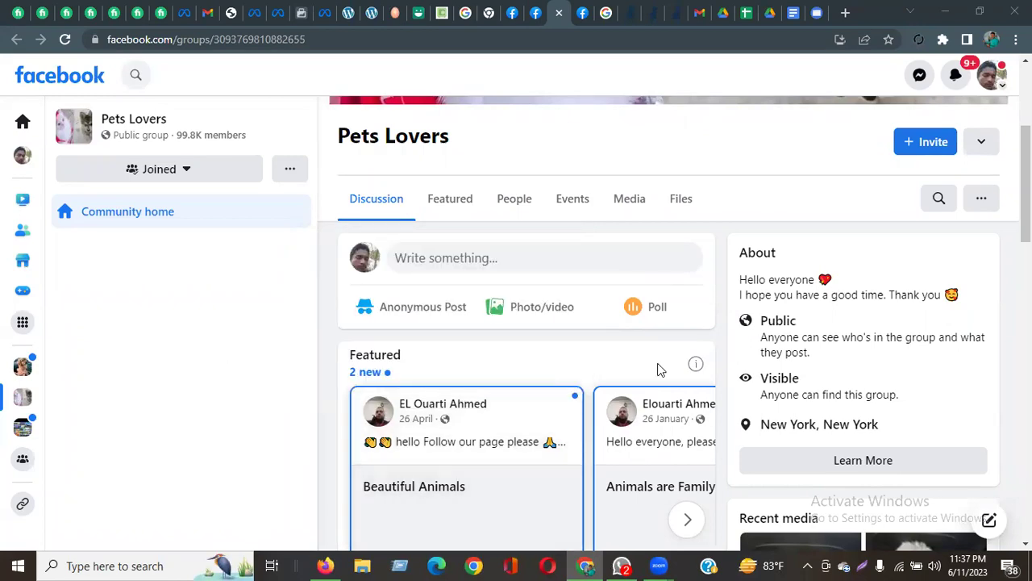
{"action": "scroll", "coordinate": [656, 369], "scroll_direction": "down", "scroll_amount": 6}
{"action": "scroll", "coordinate": [659, 369], "scroll_direction": "down", "scroll_amount": 5}
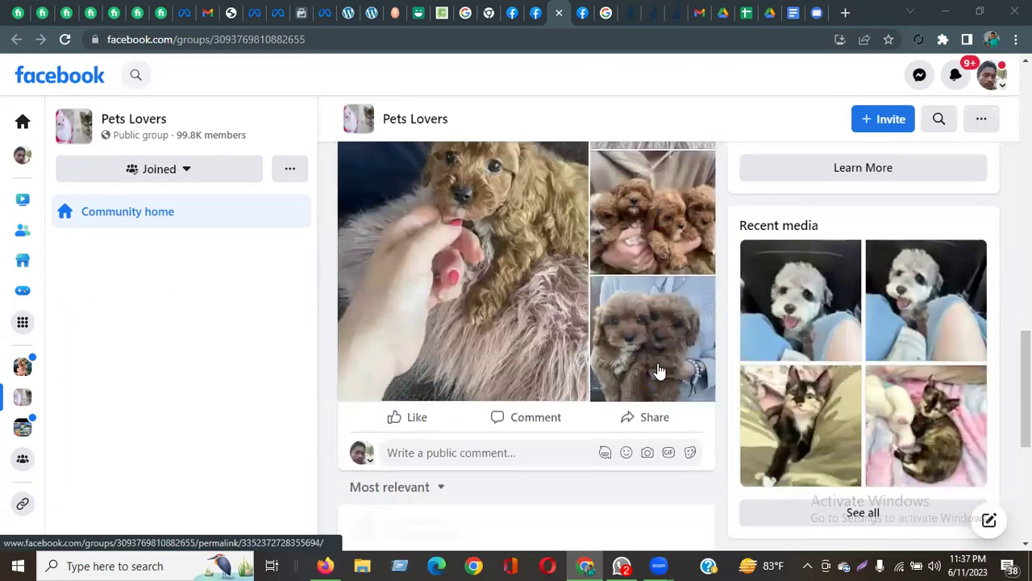
{"action": "scroll", "coordinate": [659, 370], "scroll_direction": "up", "scroll_amount": 3}
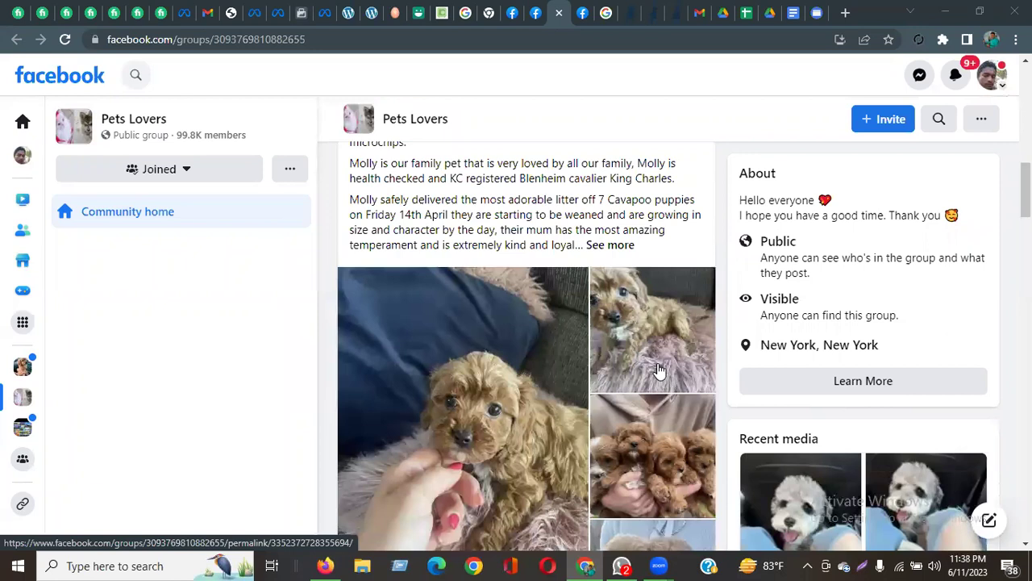
Capture a 1353x675 screenshot of the Facebook page showing the puppies post and upload the image to get a shareable link.
{"action": "left_click", "coordinate": [862, 562]}
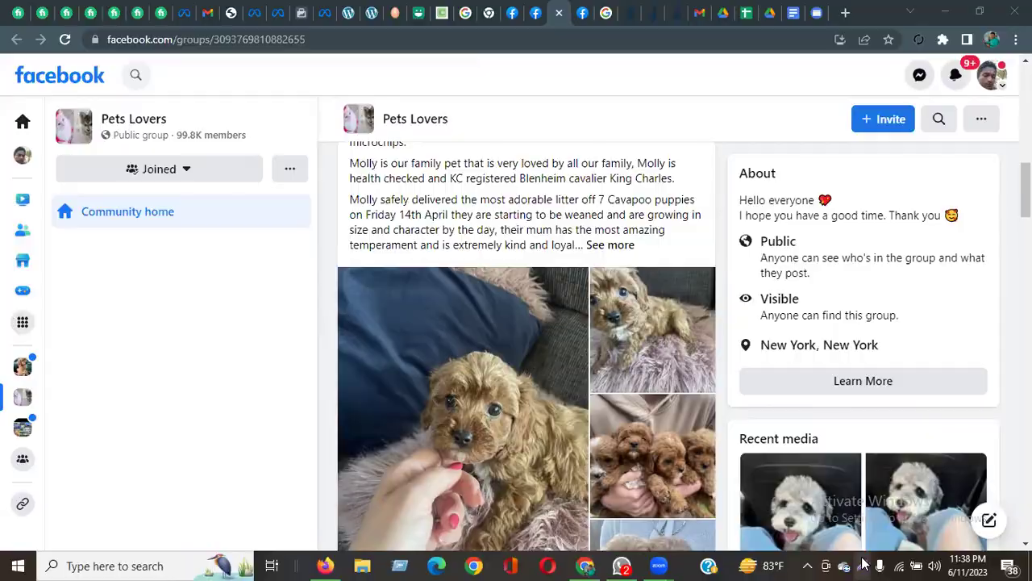
{"action": "left_click_drag", "start_coordinate": [4, 37], "coordinate": [1025, 546]}
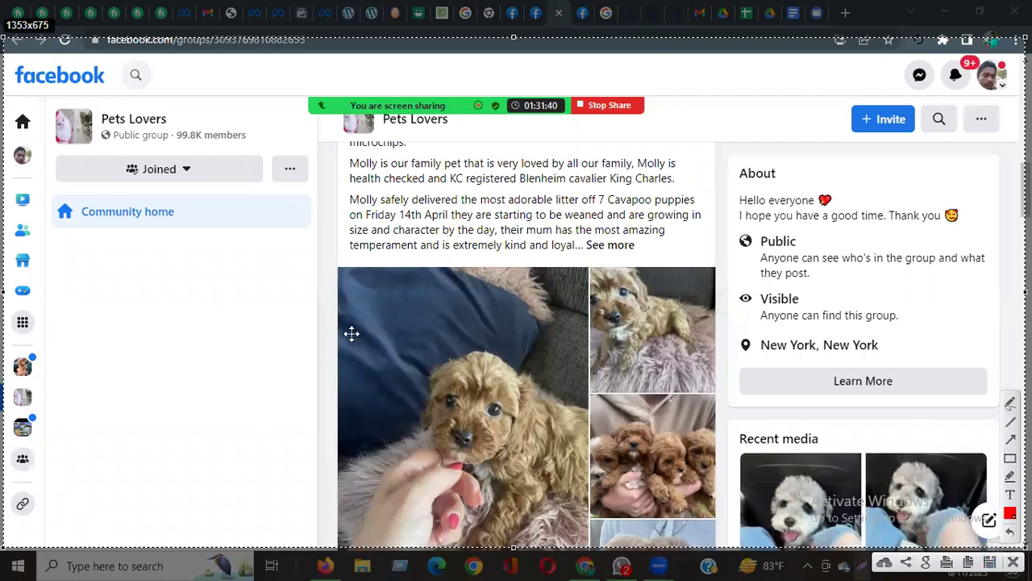
{"action": "left_click", "coordinate": [990, 562]}
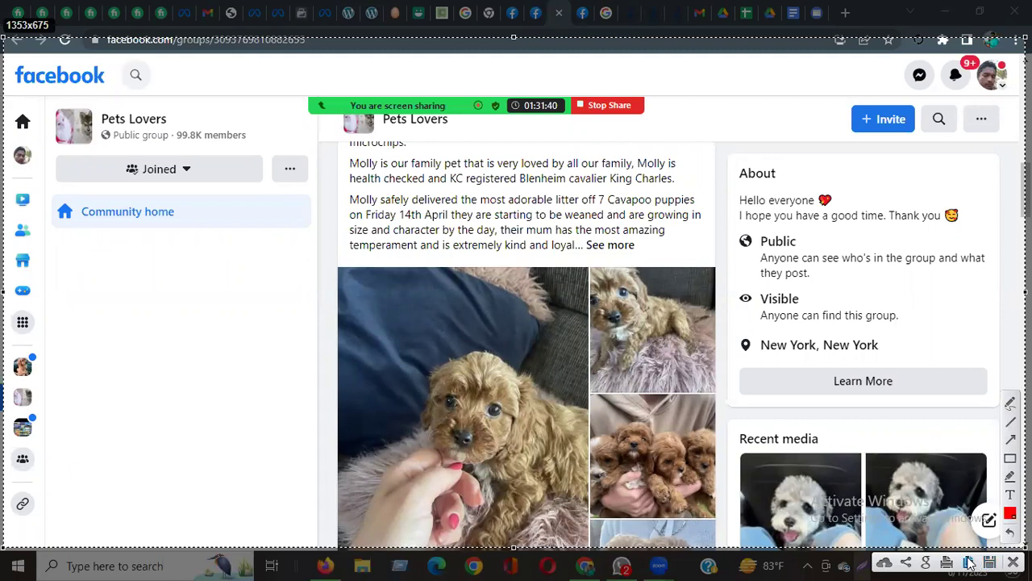
{"action": "left_click", "coordinate": [887, 562]}
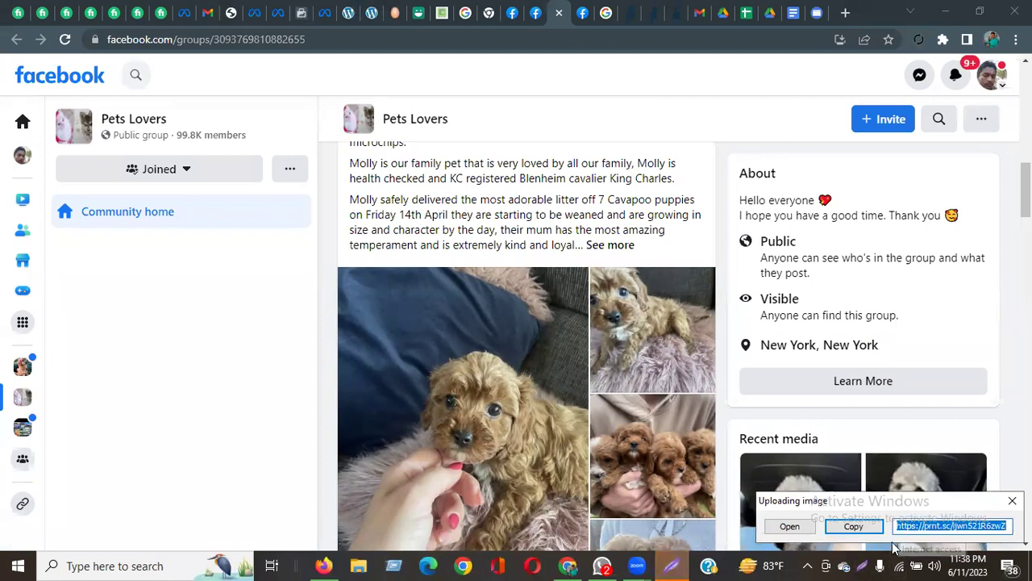
Copy the uploaded screenshot's link and paste it into cell D2 of the BCIT Test B-11 spreadsheet.
{"action": "left_click", "coordinate": [855, 529]}
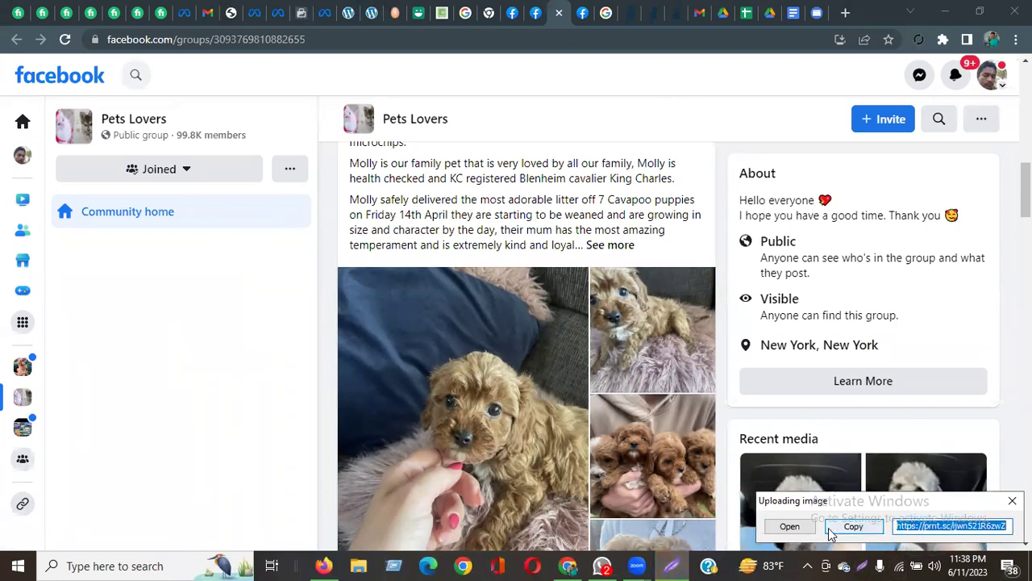
{"action": "left_click", "coordinate": [742, 13]}
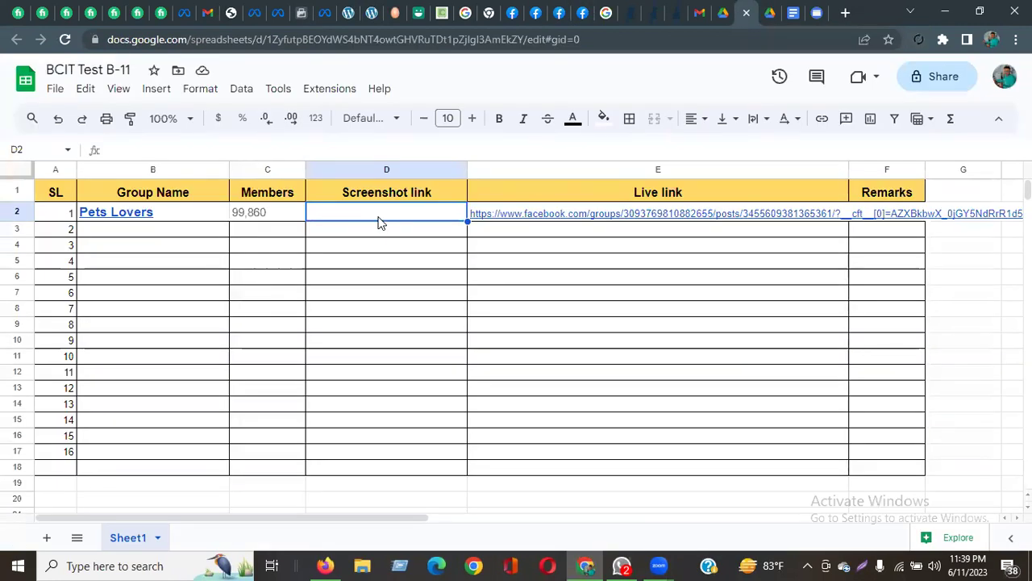
{"action": "key", "text": "ctrl+v"}
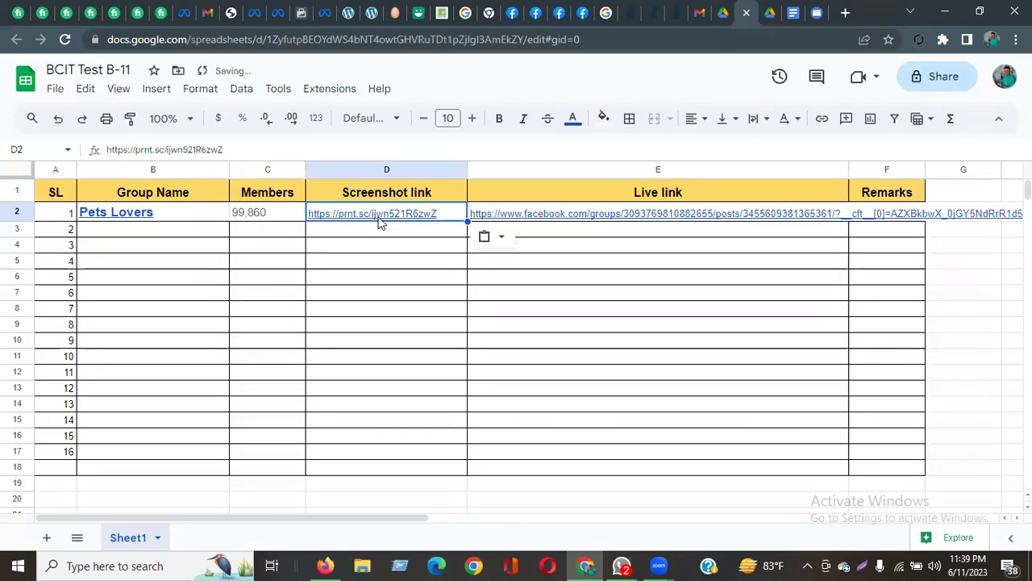
{"action": "mouse_move", "coordinate": [397, 226]}
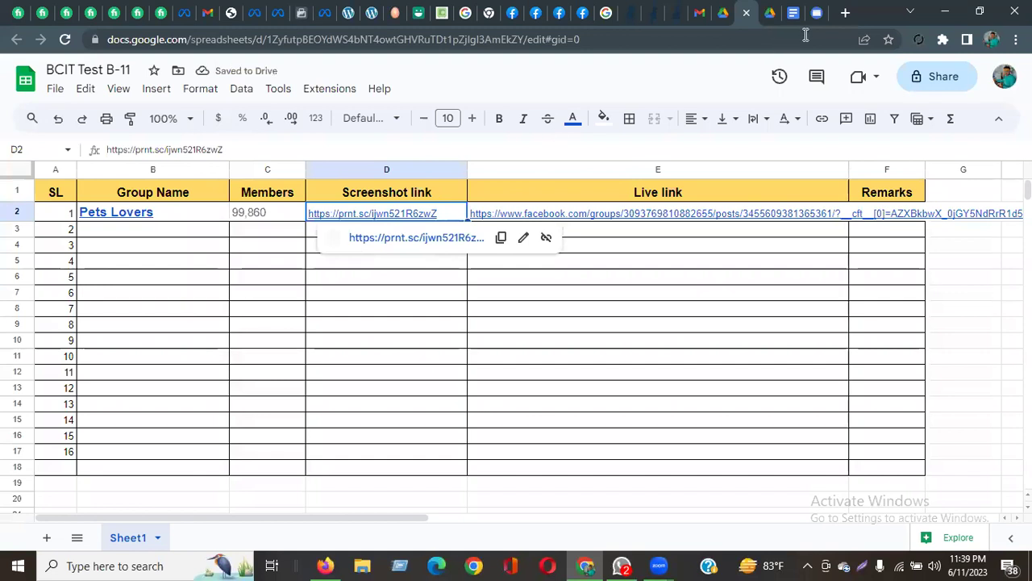
{"action": "left_click", "coordinate": [845, 13]}
{"action": "key", "text": "ctrl+v"}
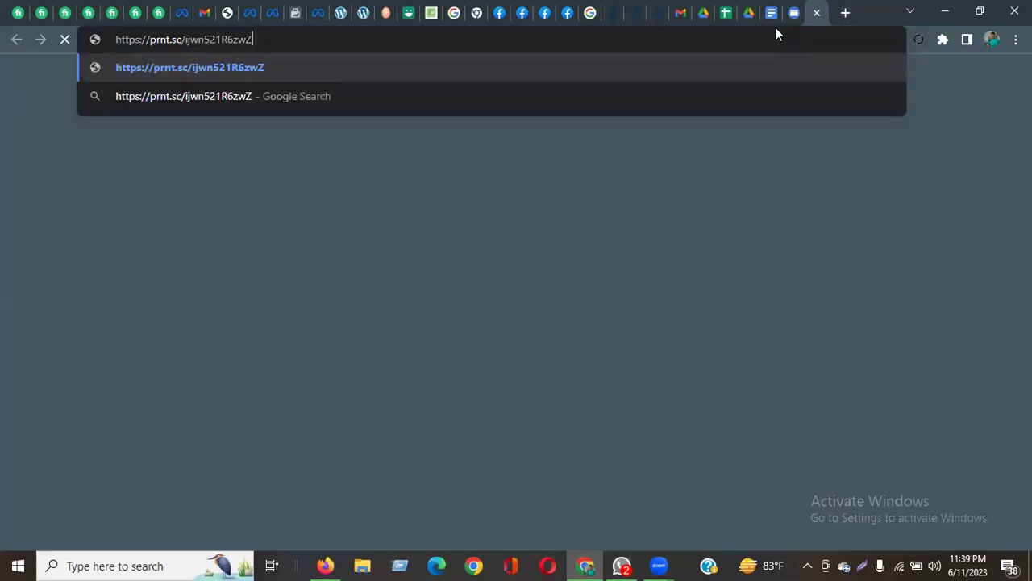
{"action": "key", "text": "Return"}
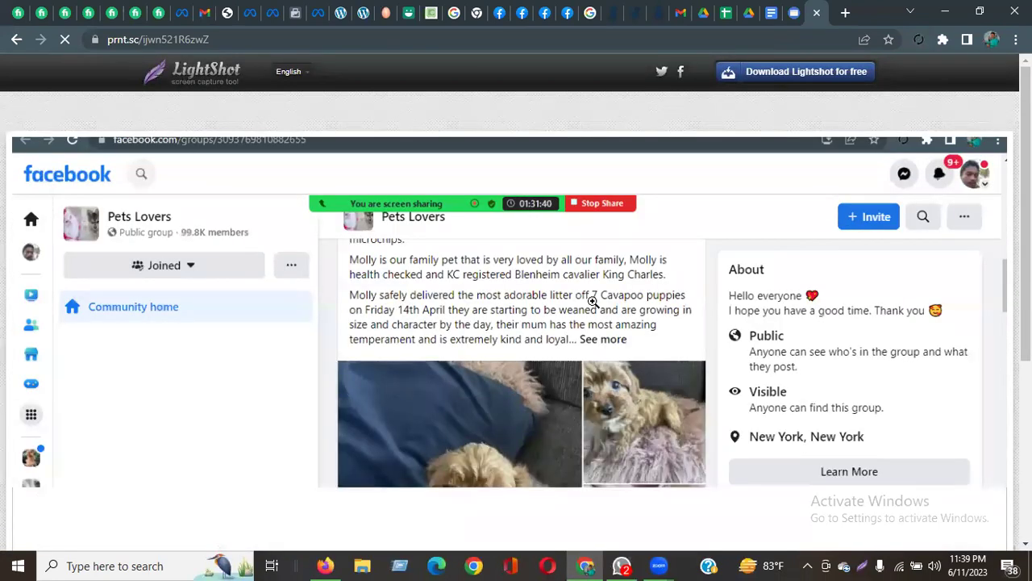
{"action": "scroll", "coordinate": [593, 300], "scroll_direction": "down", "scroll_amount": 3}
{"action": "scroll", "coordinate": [594, 301], "scroll_direction": "down", "scroll_amount": 2}
{"action": "scroll", "coordinate": [593, 301], "scroll_direction": "up", "scroll_amount": 5}
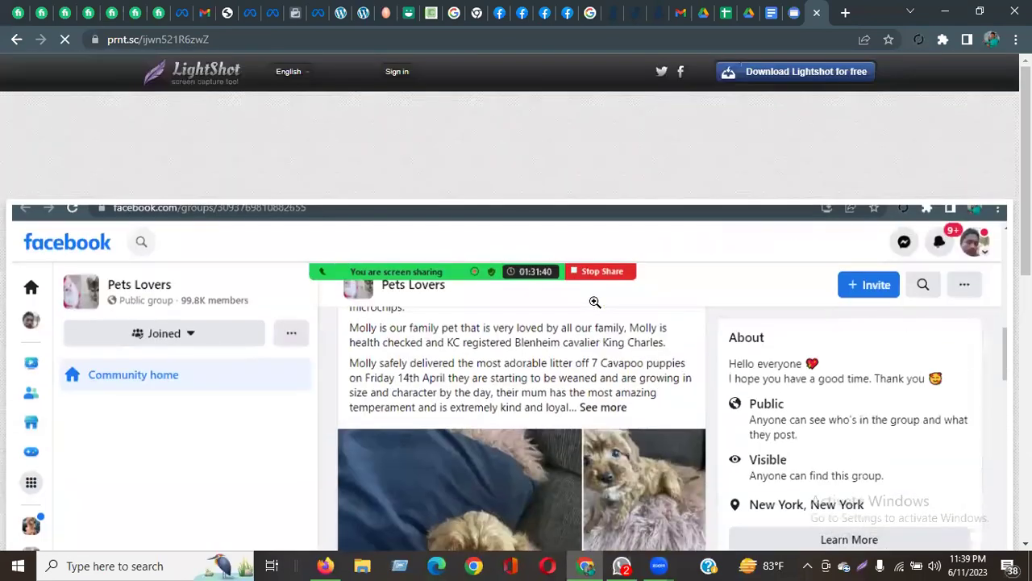
{"action": "scroll", "coordinate": [595, 302], "scroll_direction": "down", "scroll_amount": 6}
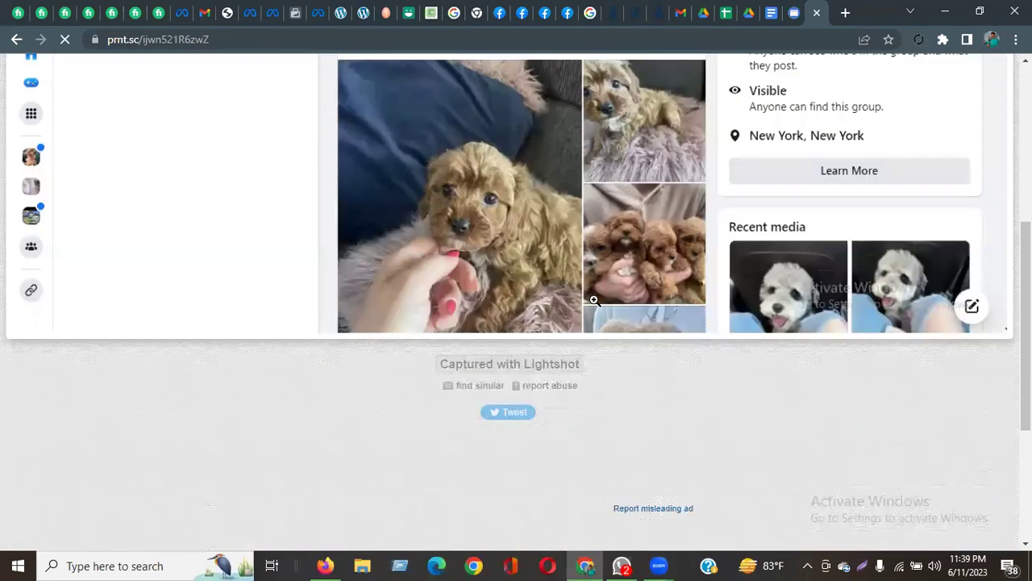
{"action": "scroll", "coordinate": [747, 299], "scroll_direction": "up", "scroll_amount": 2}
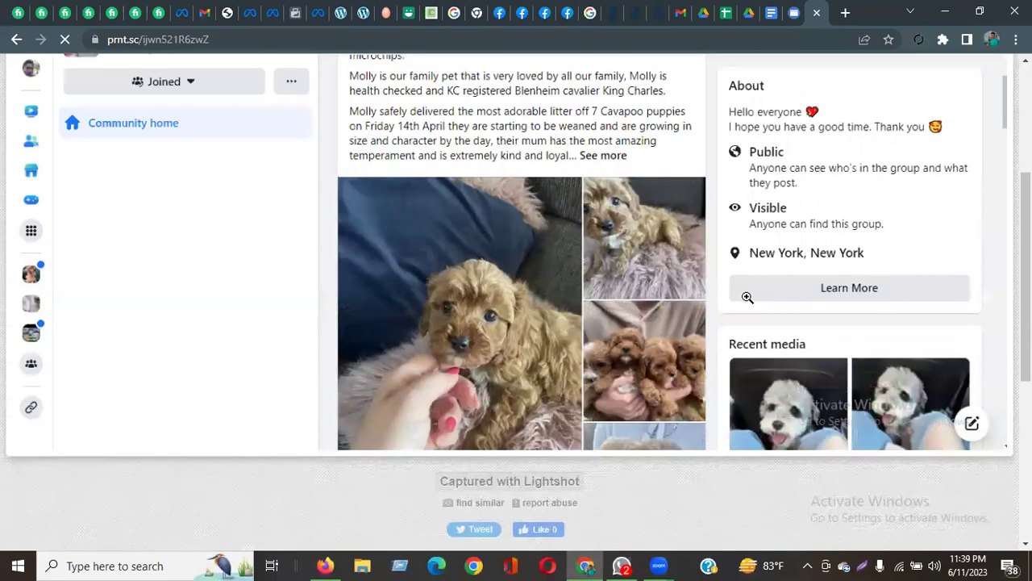
{"action": "scroll", "coordinate": [748, 296], "scroll_direction": "up", "scroll_amount": 2}
{"action": "scroll", "coordinate": [694, 315], "scroll_direction": "up", "scroll_amount": 2}
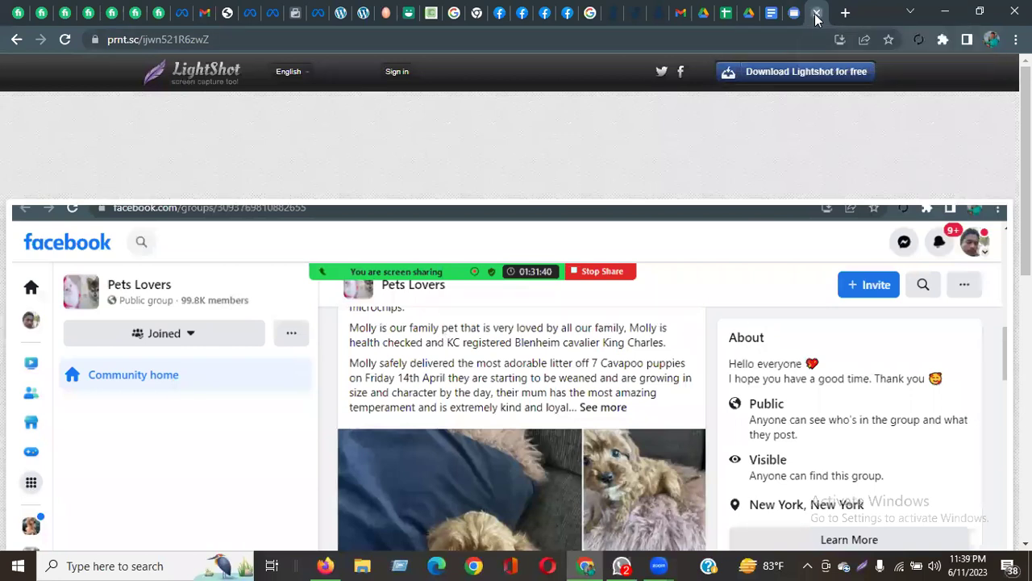
{"action": "left_click", "coordinate": [816, 13]}
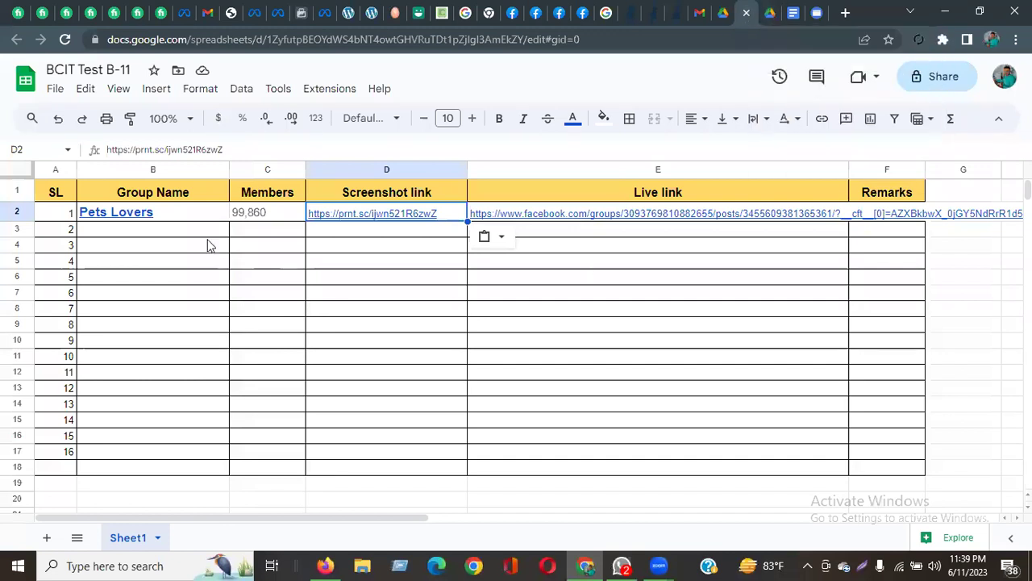
{"action": "mouse_move", "coordinate": [133, 216]}
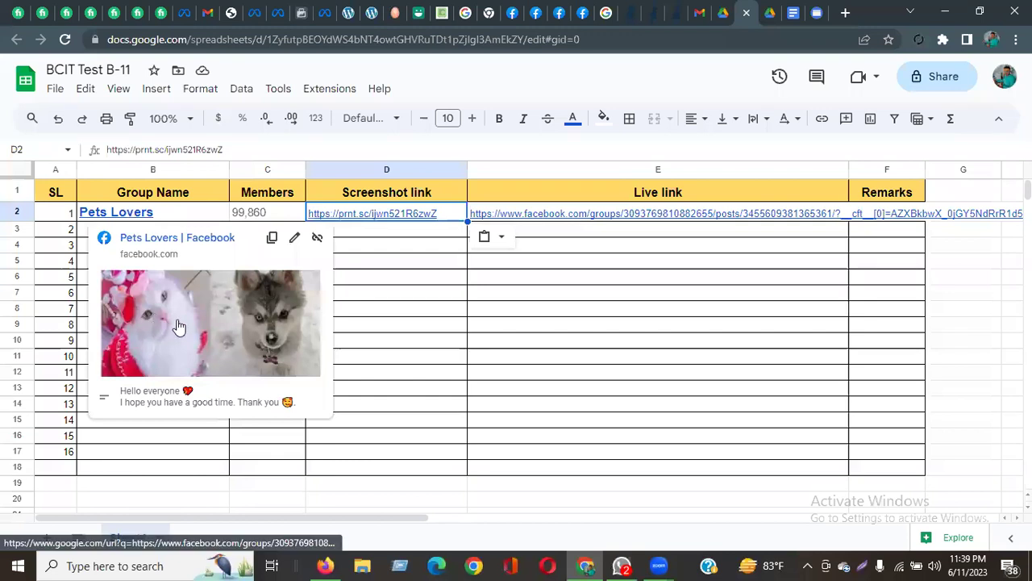
{"action": "left_click", "coordinate": [419, 311]}
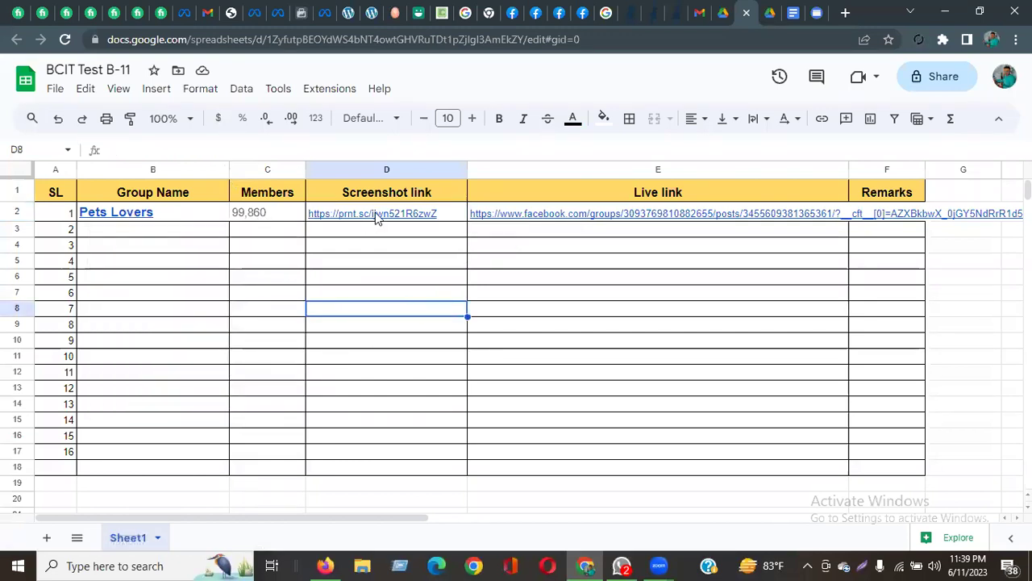
{"action": "left_click", "coordinate": [738, 315]}
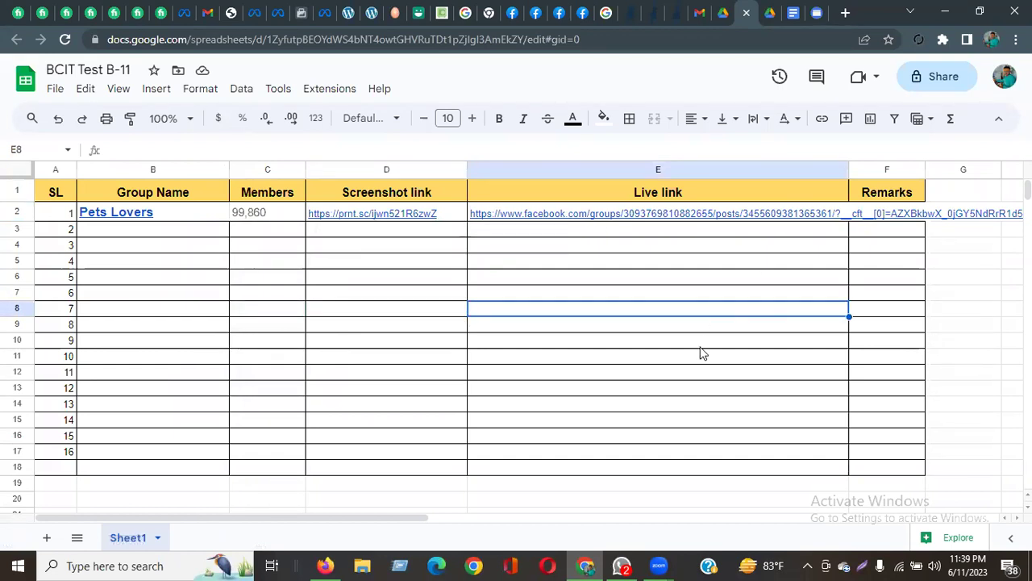
{"action": "scroll", "coordinate": [131, 271], "scroll_direction": "down", "scroll_amount": 1}
{"action": "scroll", "coordinate": [131, 271], "scroll_direction": "up", "scroll_amount": 1}
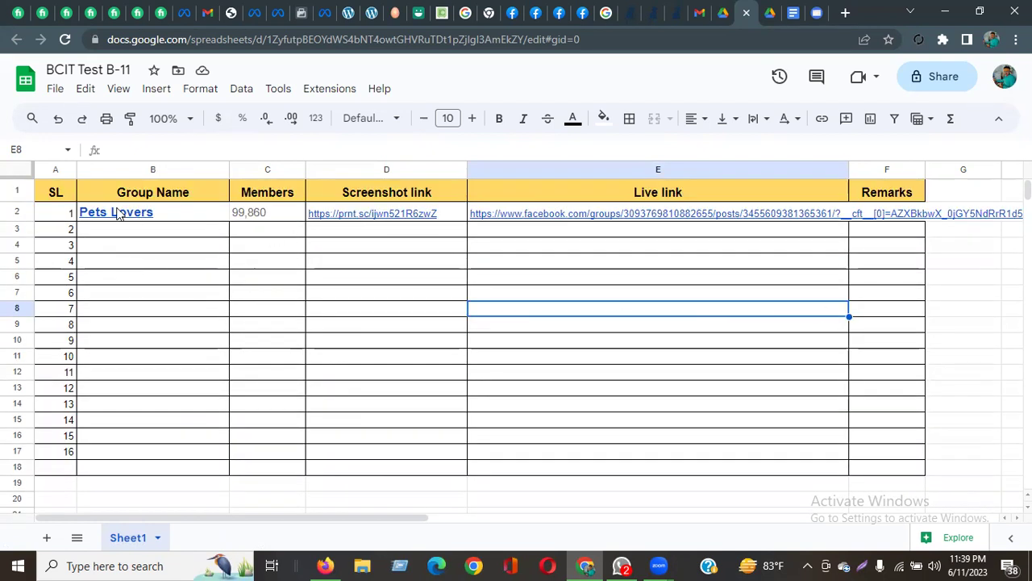
{"action": "left_click", "coordinate": [281, 217]}
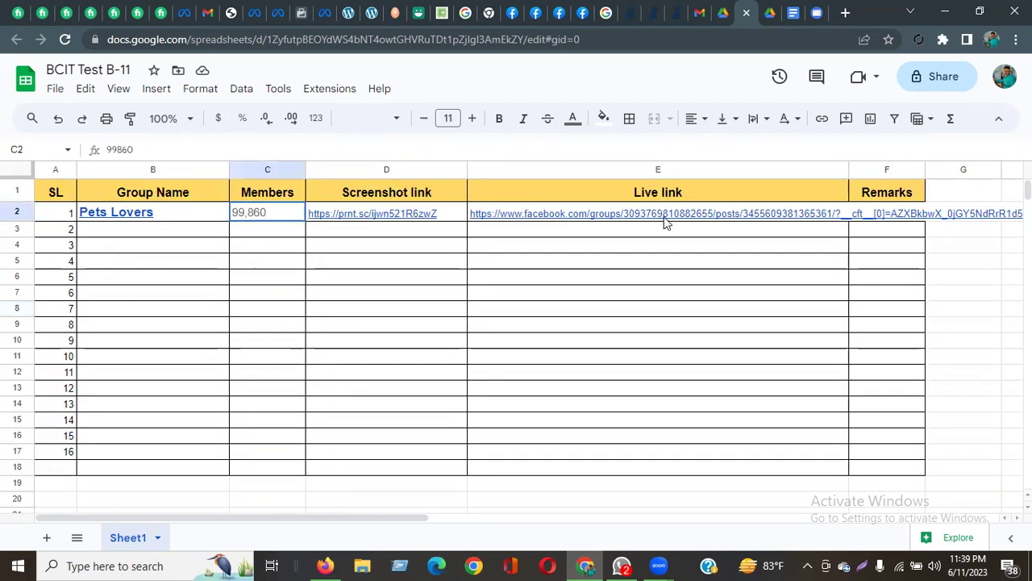
{"action": "left_click_drag", "start_coordinate": [665, 223], "coordinate": [707, 224]}
{"action": "left_click", "coordinate": [596, 312]}
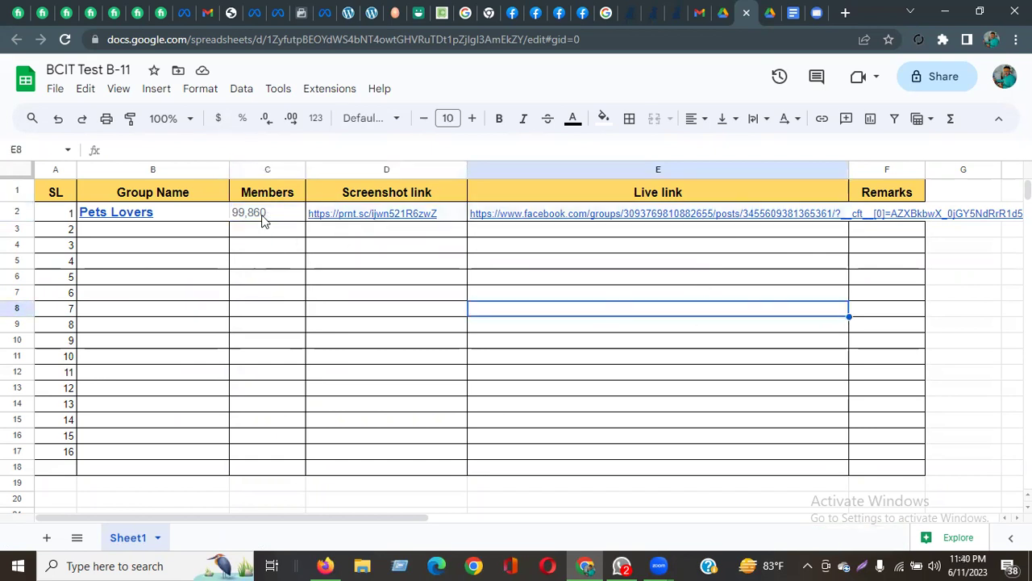
Fill the Members value from C2 down to C14 as an increasing series, and copy the links in D2:E2 down to row 14.
{"action": "left_click", "coordinate": [267, 219]}
{"action": "left_click_drag", "start_coordinate": [306, 220], "coordinate": [799, 223]}
{"action": "left_click", "coordinate": [449, 219]}
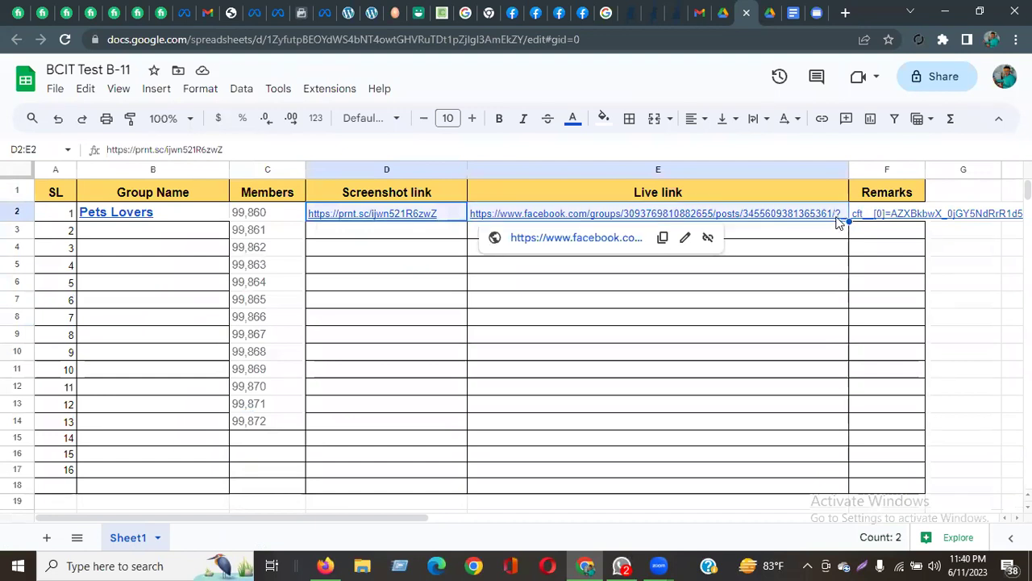
{"action": "left_click_drag", "start_coordinate": [848, 221], "coordinate": [828, 422]}
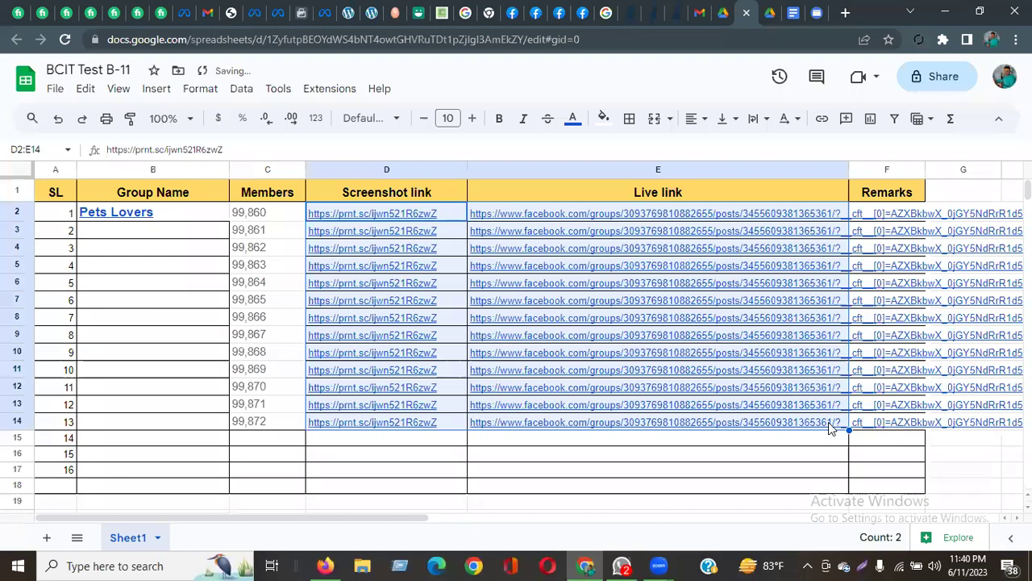
{"action": "left_click", "coordinate": [798, 506]}
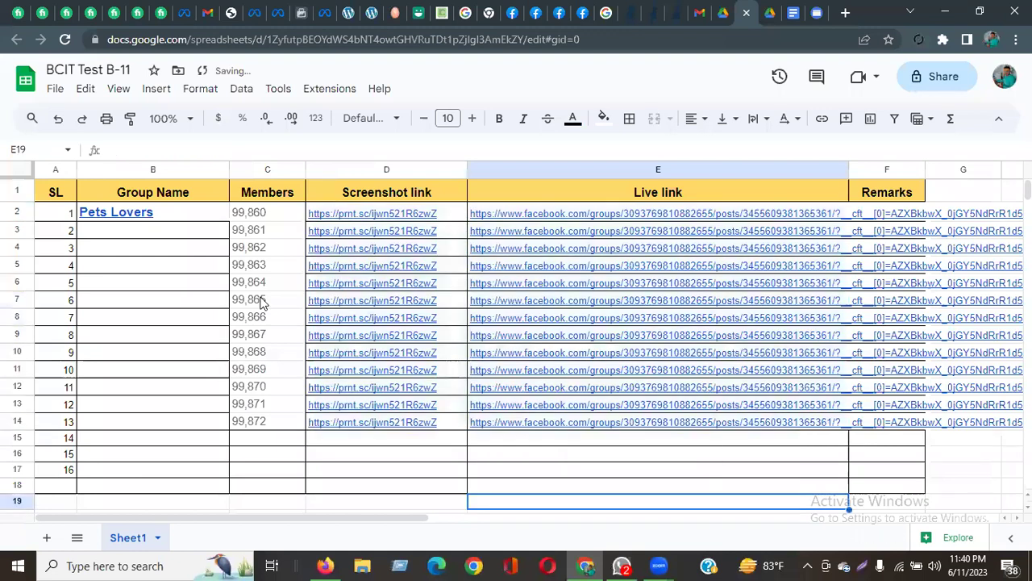
Fill the linked group name Pets Lovers from cell B2 down to B14.
{"action": "left_click", "coordinate": [177, 215]}
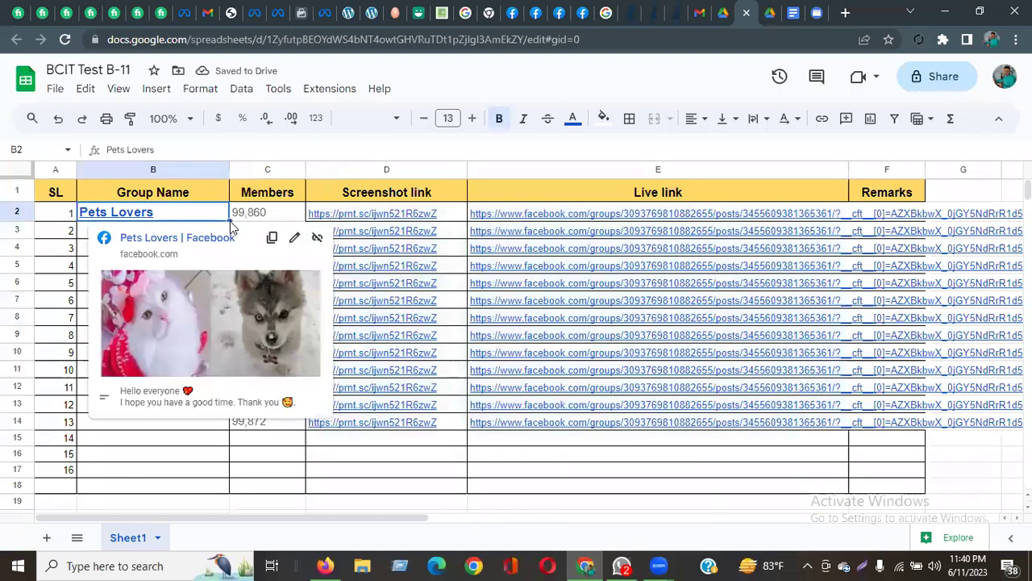
{"action": "left_click_drag", "start_coordinate": [230, 220], "coordinate": [224, 421]}
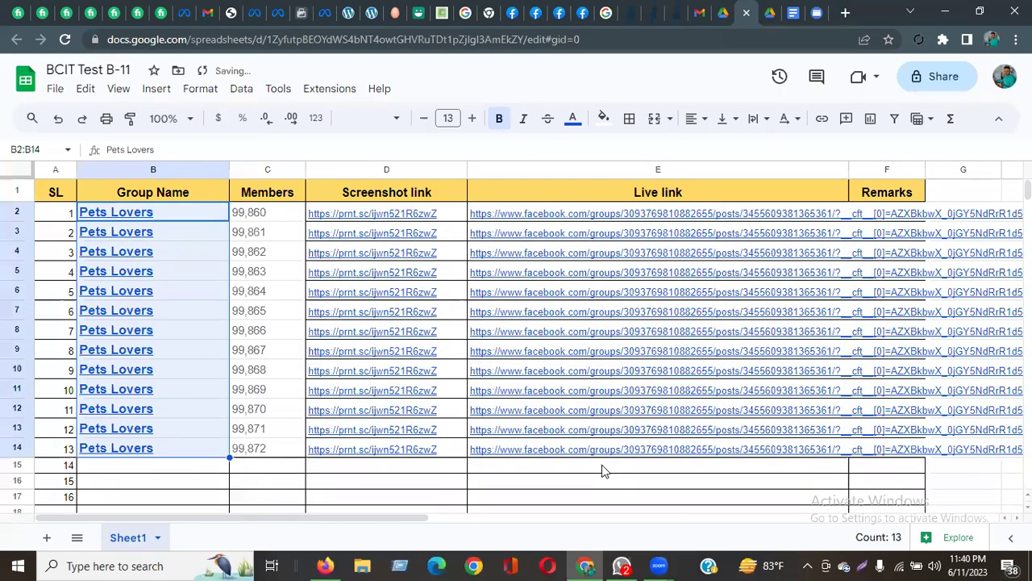
{"action": "left_click", "coordinate": [557, 498]}
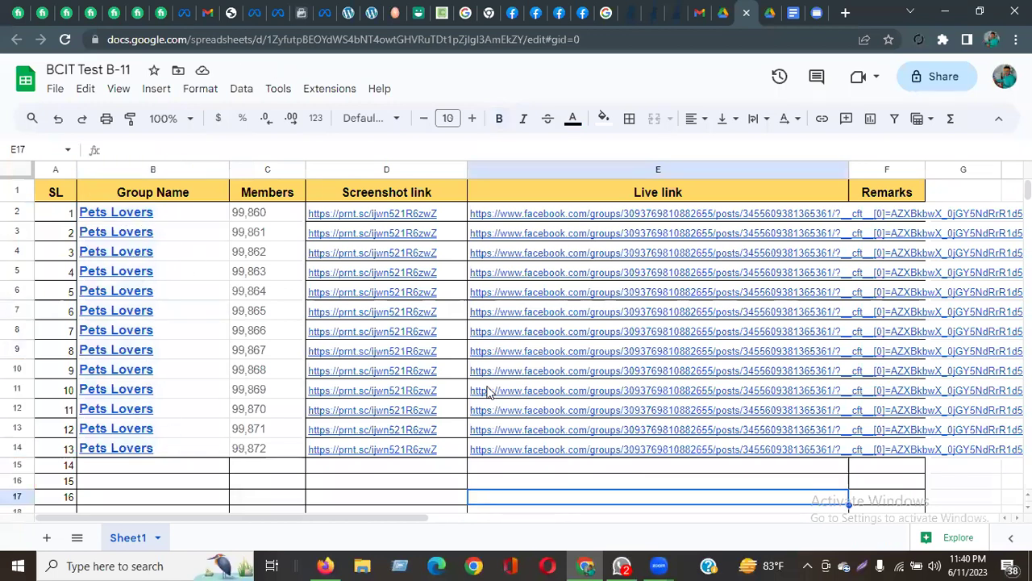
Review the filled rows and check the sum of the member counts in C2:C14.
{"action": "scroll", "coordinate": [407, 476], "scroll_direction": "down", "scroll_amount": 2}
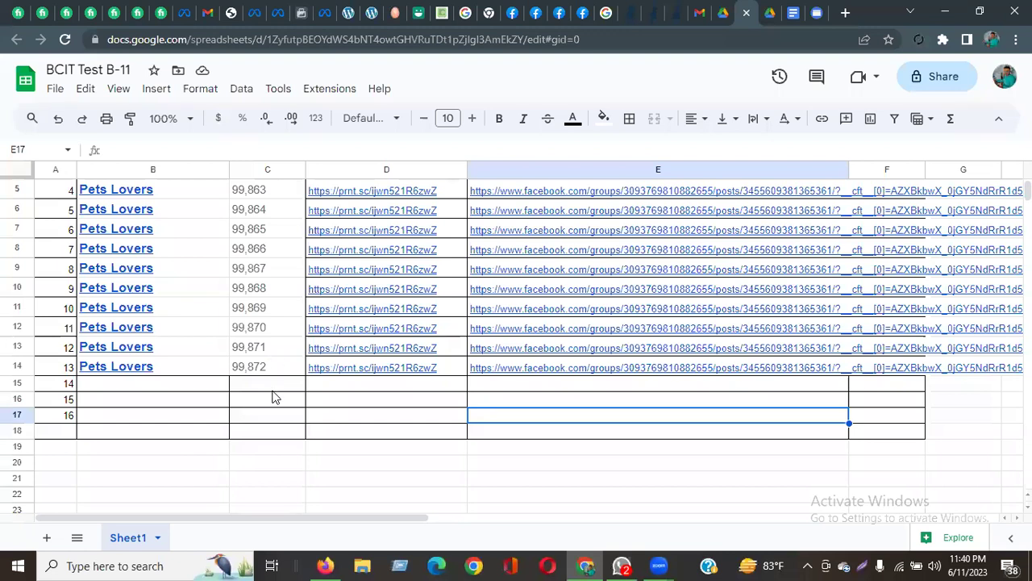
{"action": "scroll", "coordinate": [276, 416], "scroll_direction": "up", "scroll_amount": 2}
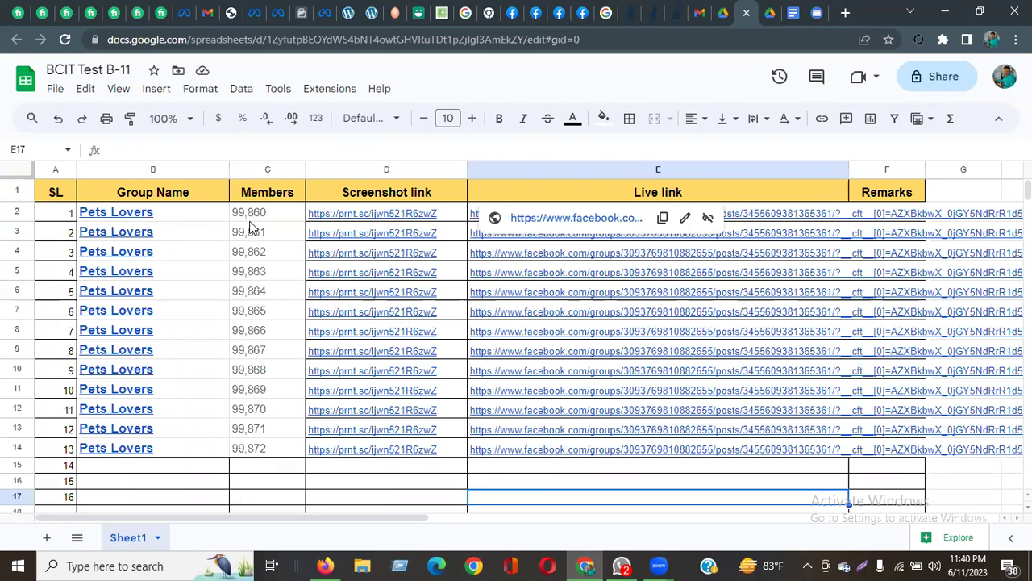
{"action": "left_click_drag", "start_coordinate": [250, 215], "coordinate": [260, 449]}
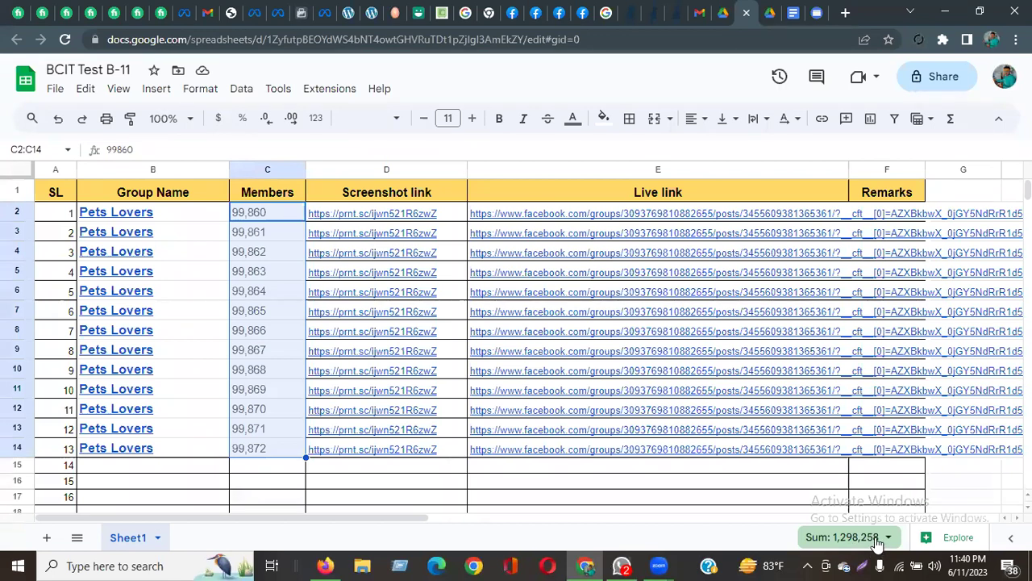
{"action": "left_click", "coordinate": [638, 481]}
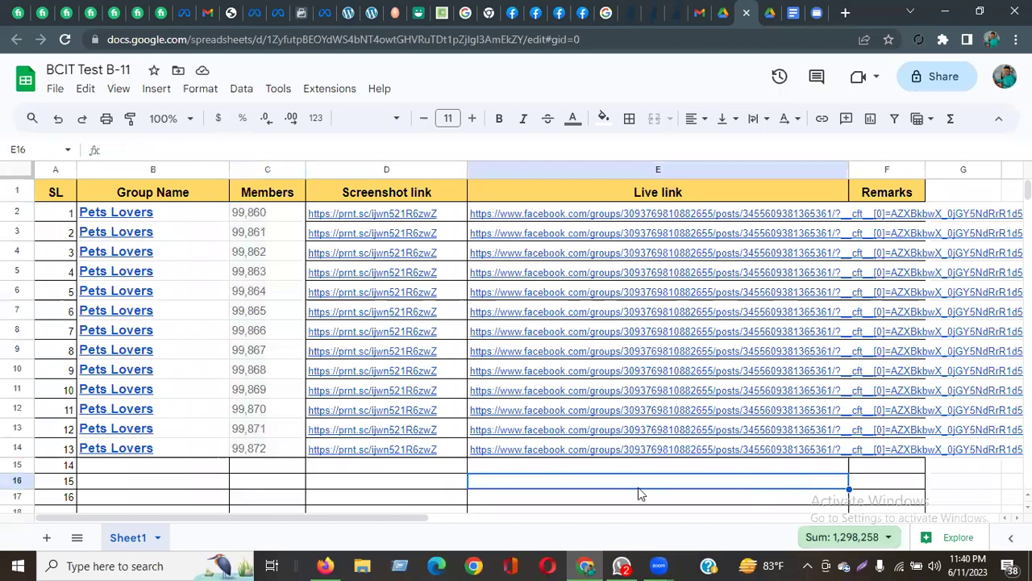
Enter the label "Total Members-" in cell B16 below the filled group rows.
{"action": "scroll", "coordinate": [287, 426], "scroll_direction": "down", "scroll_amount": 2}
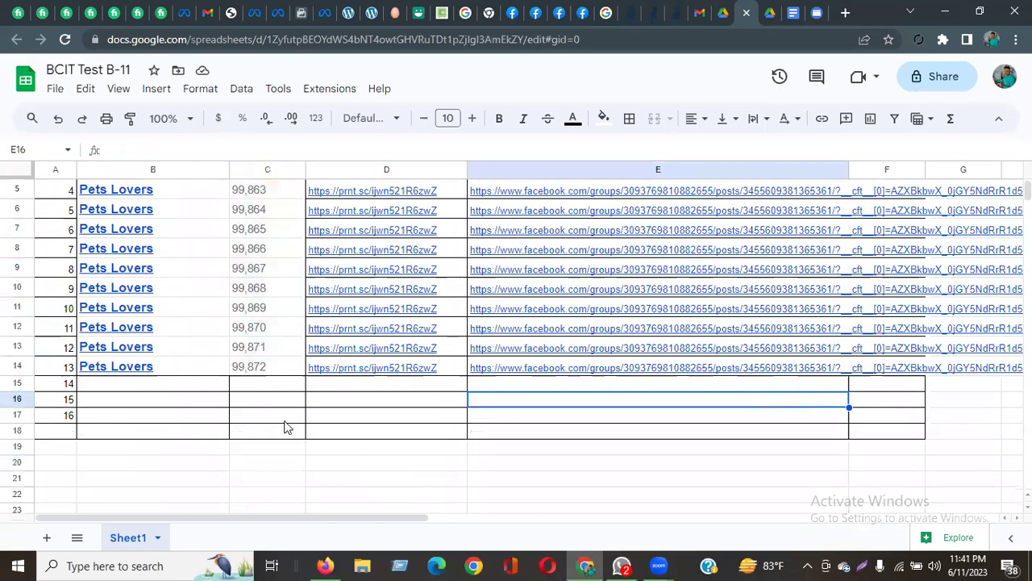
{"action": "left_click", "coordinate": [190, 400]}
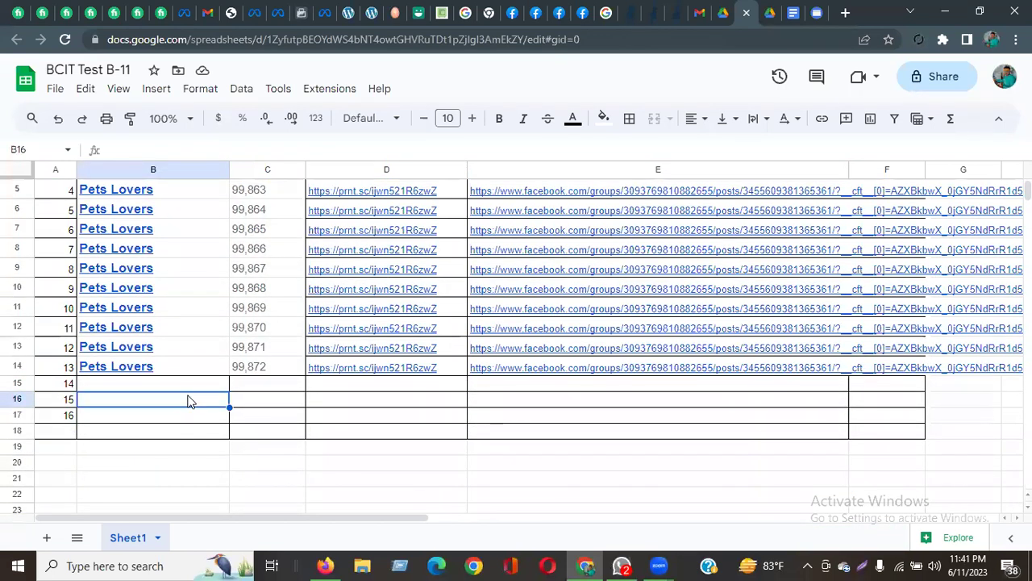
{"action": "type", "text": "TO"}
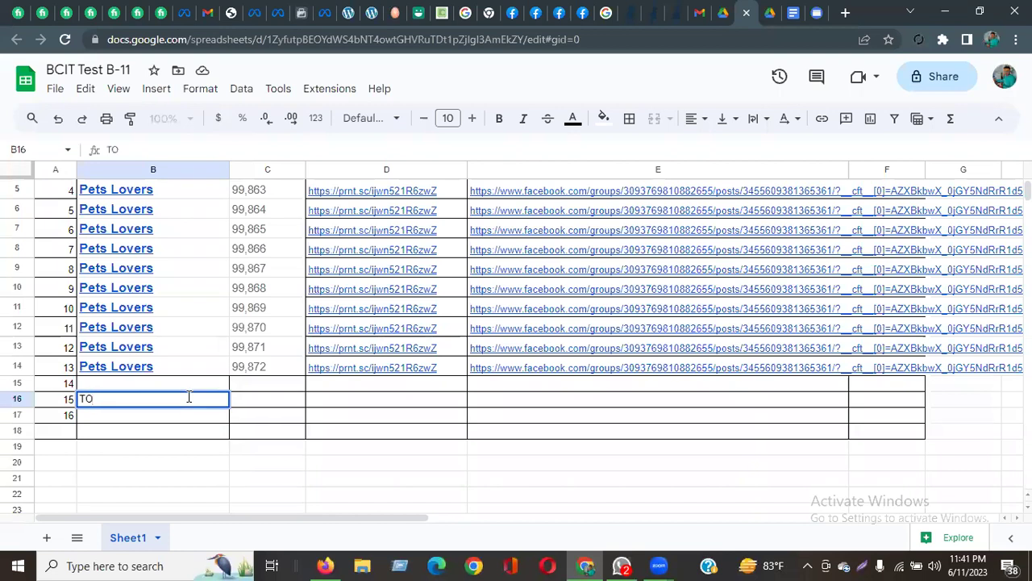
{"action": "type", "text": "ta"}
{"action": "key", "text": "BackSpace"}
{"action": "key", "text": "BackSpace"}
{"action": "key", "text": "BackSpace"}
{"action": "type", "text": "otal Mem"}
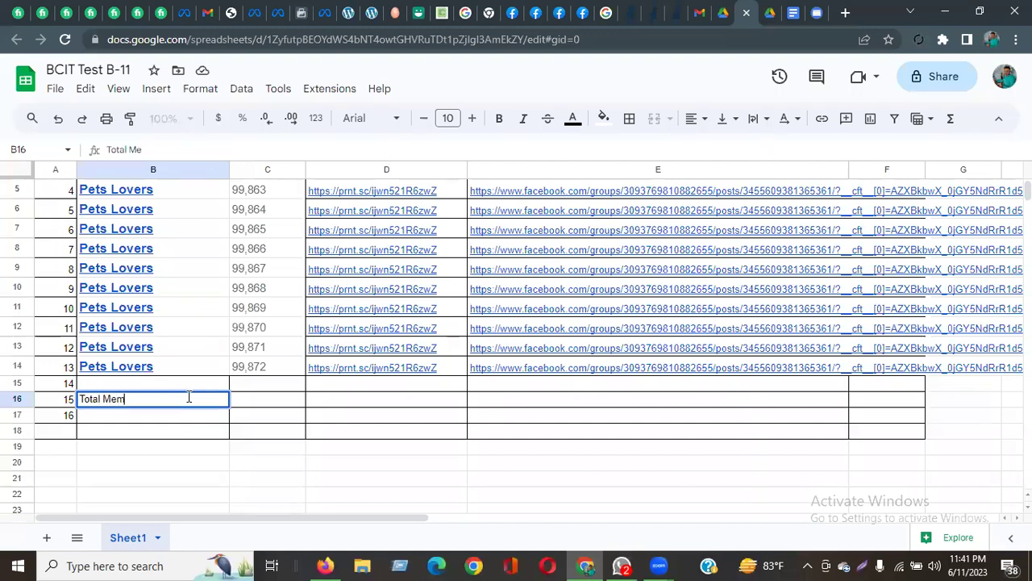
{"action": "type", "text": "bers-"}
Enter the formula =sum(C2:C14) in cell C16 beside the "Total Members-" label.
{"action": "left_click", "coordinate": [258, 404]}
{"action": "type", "text": "="}
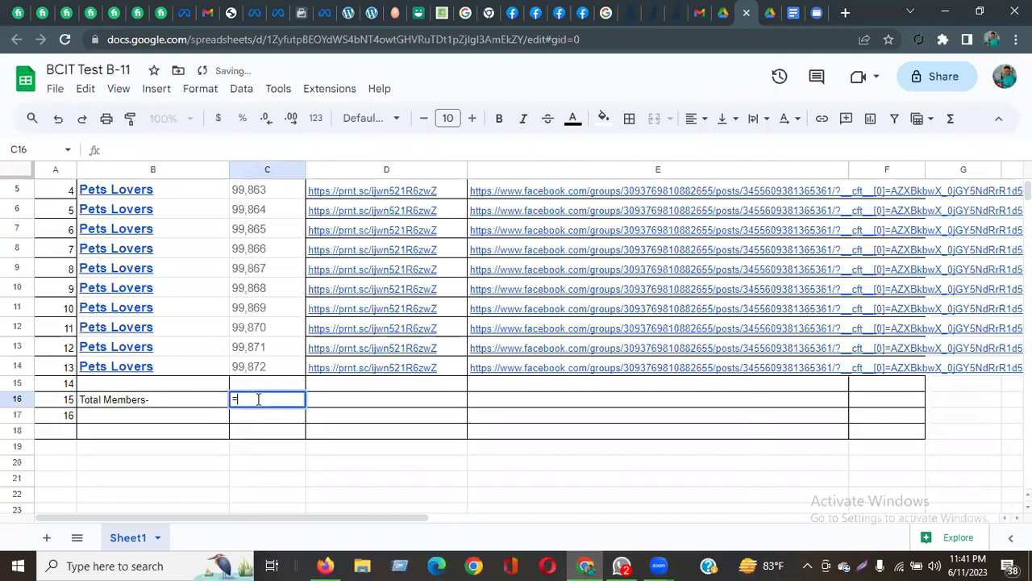
{"action": "type", "text": "su"}
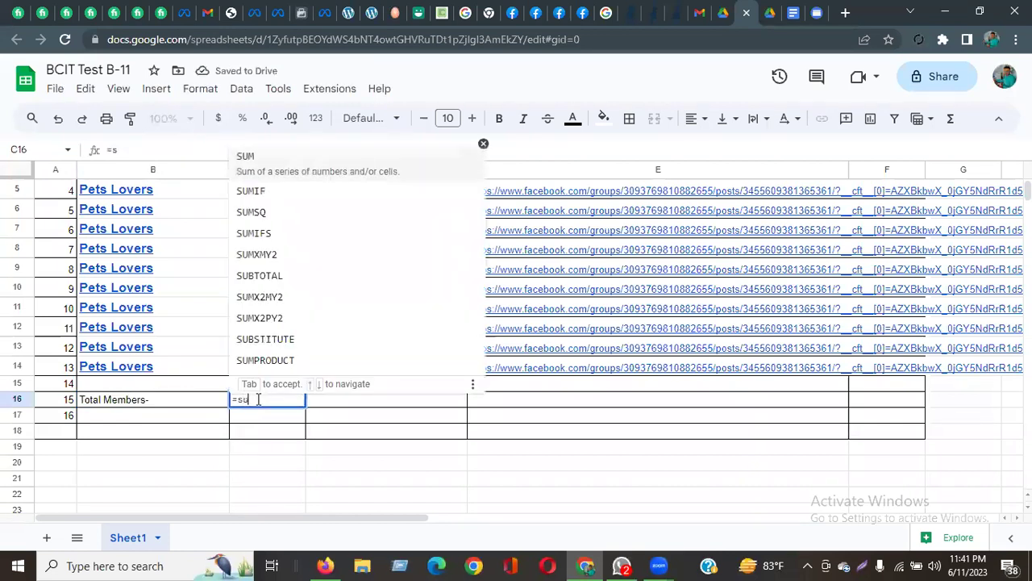
{"action": "type", "text": "m("}
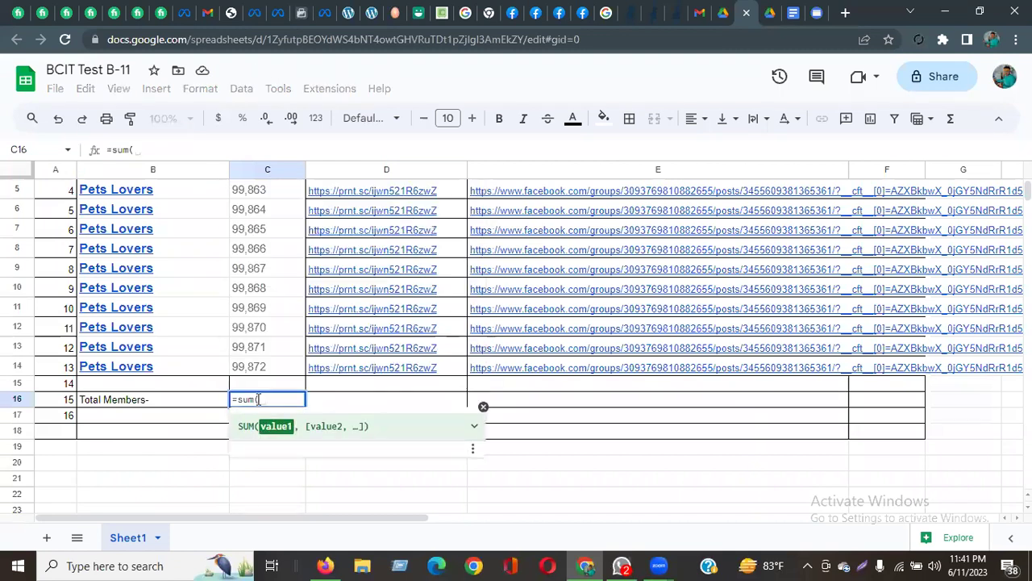
{"action": "scroll", "coordinate": [266, 214], "scroll_direction": "up", "scroll_amount": 2}
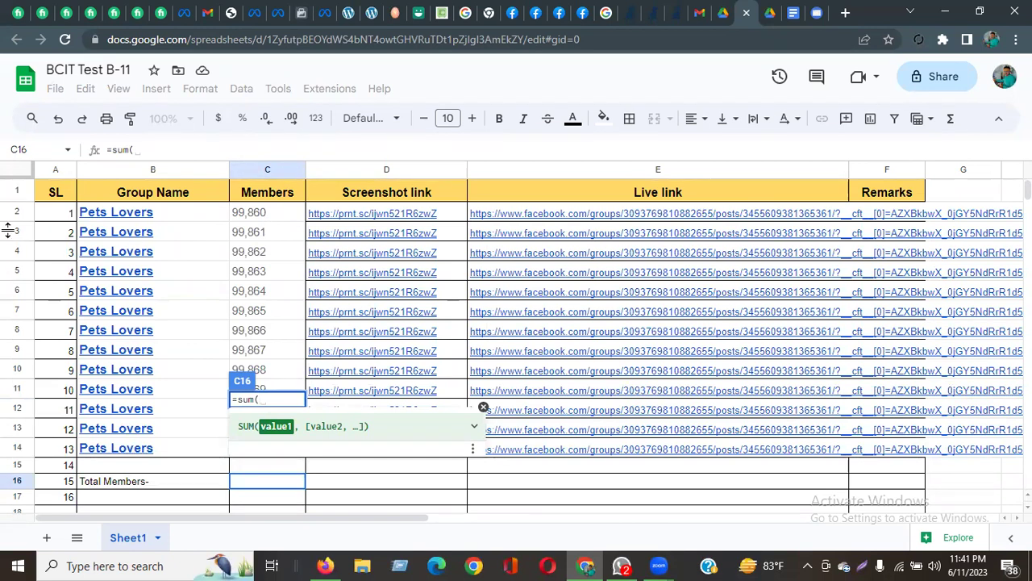
{"action": "left_click", "coordinate": [255, 215]}
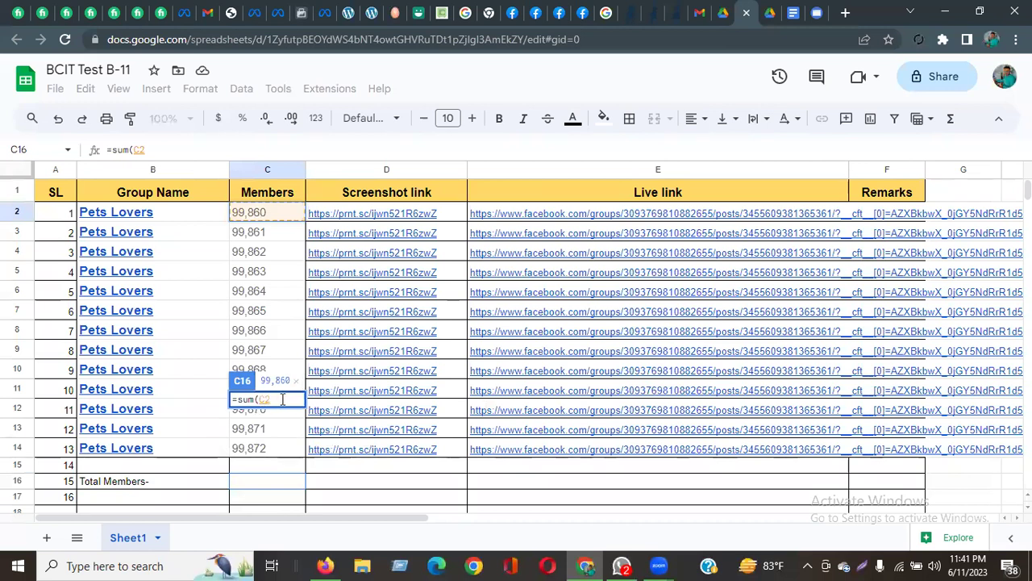
{"action": "type", "text": ":"}
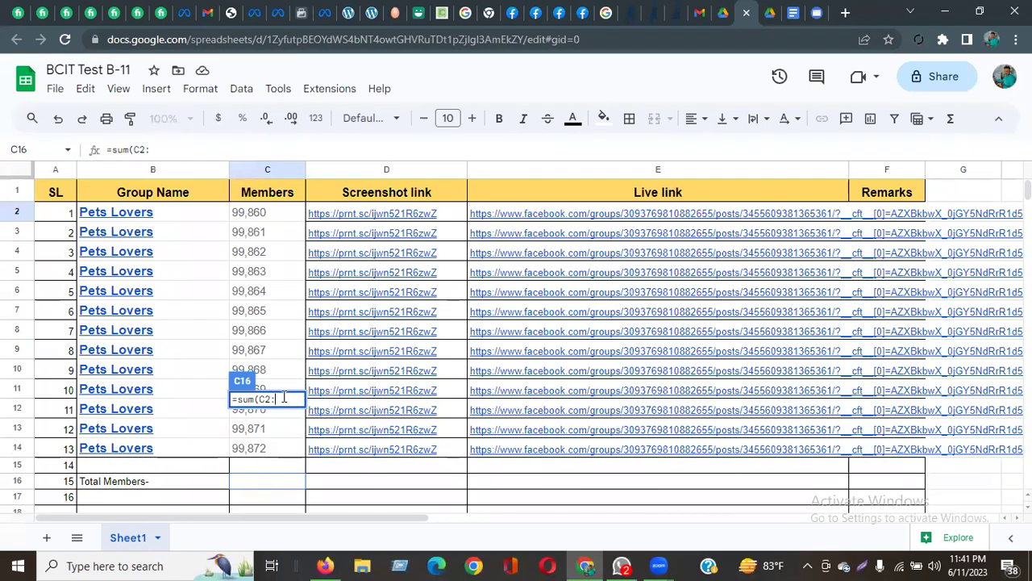
{"action": "type", "text": "C14"}
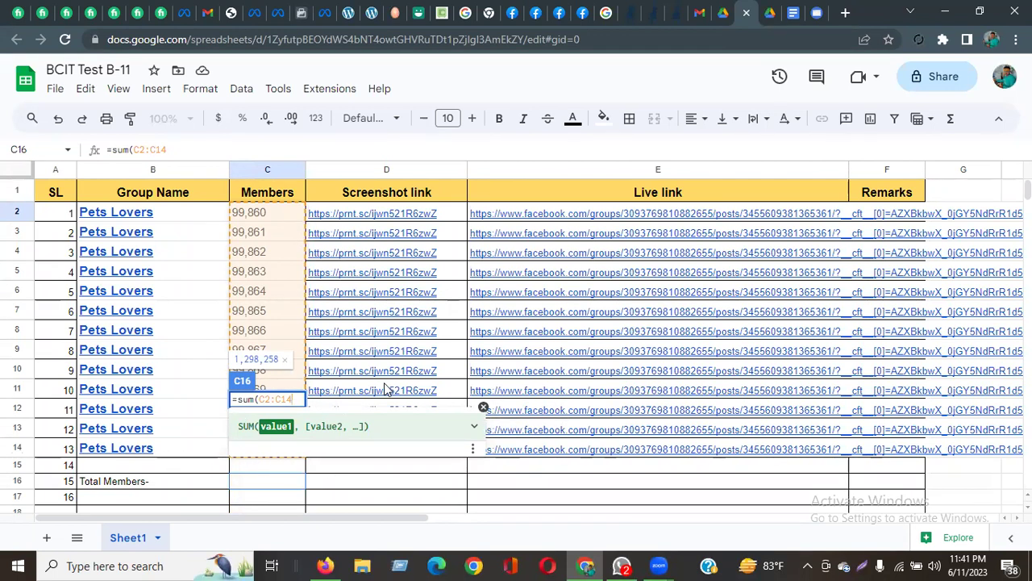
{"action": "type", "text": ")"}
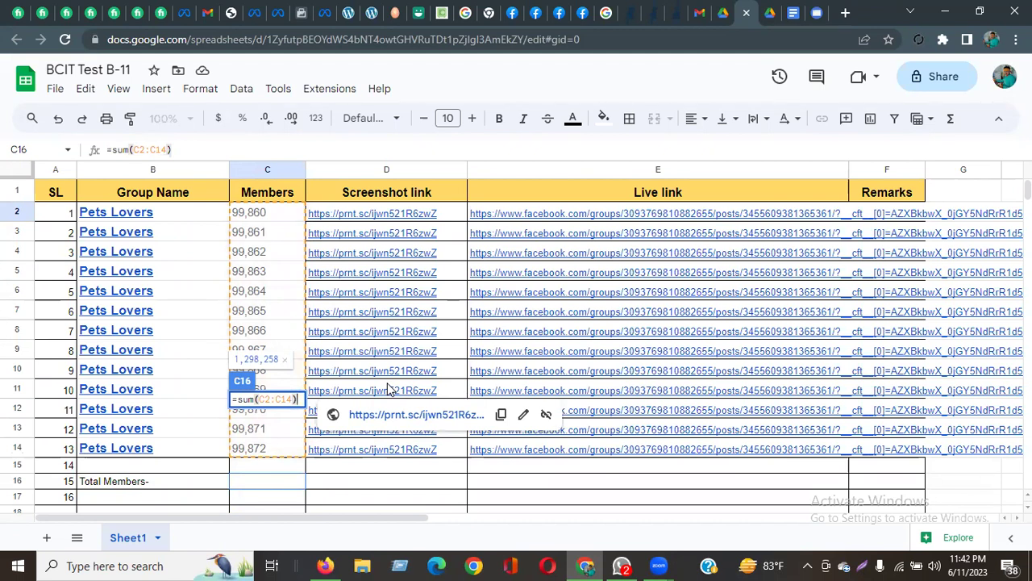
{"action": "key", "text": "Return"}
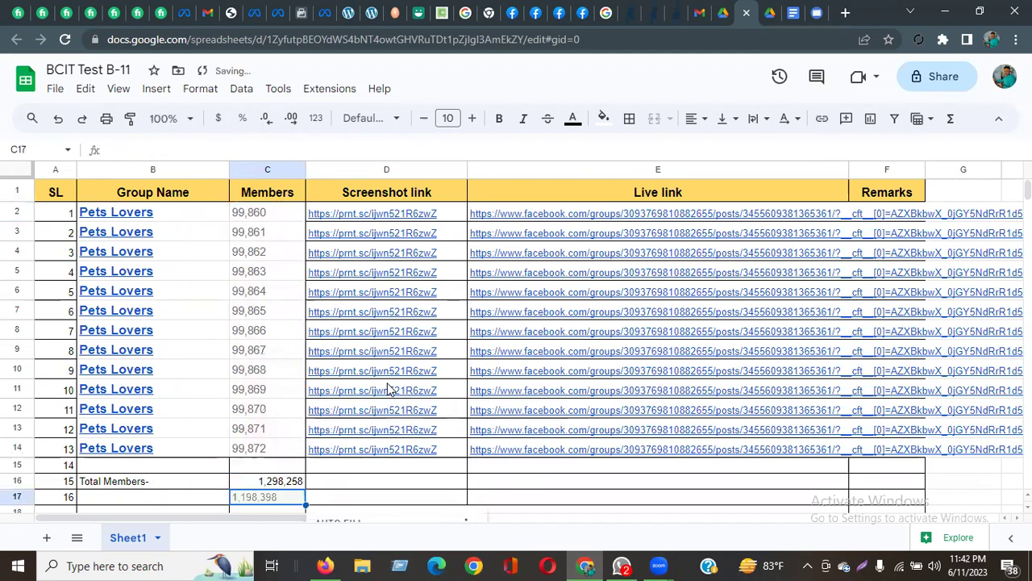
{"action": "left_click", "coordinate": [352, 499]}
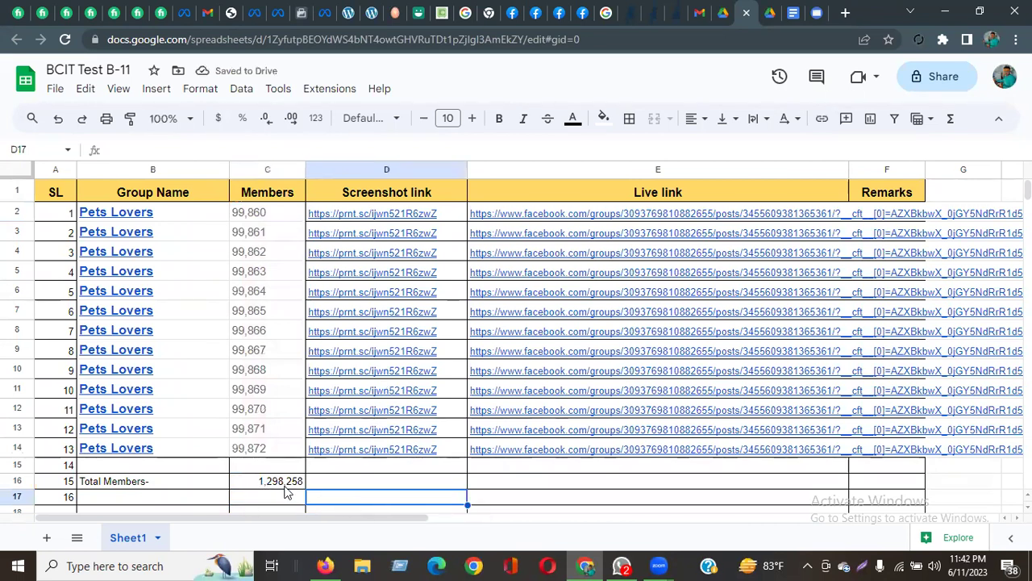
Format the total cells B16:C16 as bold, size 14 text with a dark green fill.
{"action": "left_click", "coordinate": [105, 484]}
{"action": "left_click", "coordinate": [281, 484], "text": "shift"}
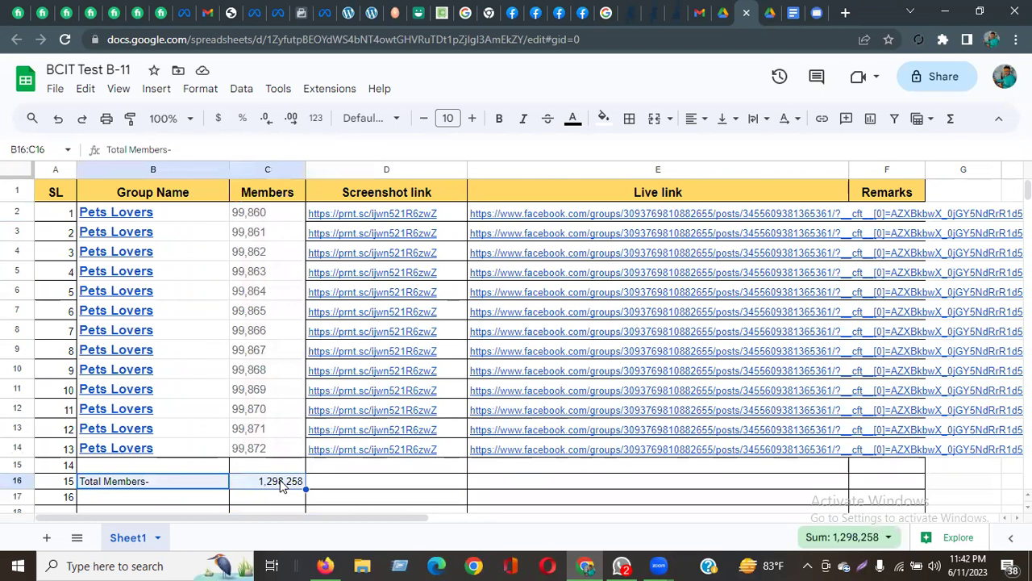
{"action": "left_click", "coordinate": [473, 121]}
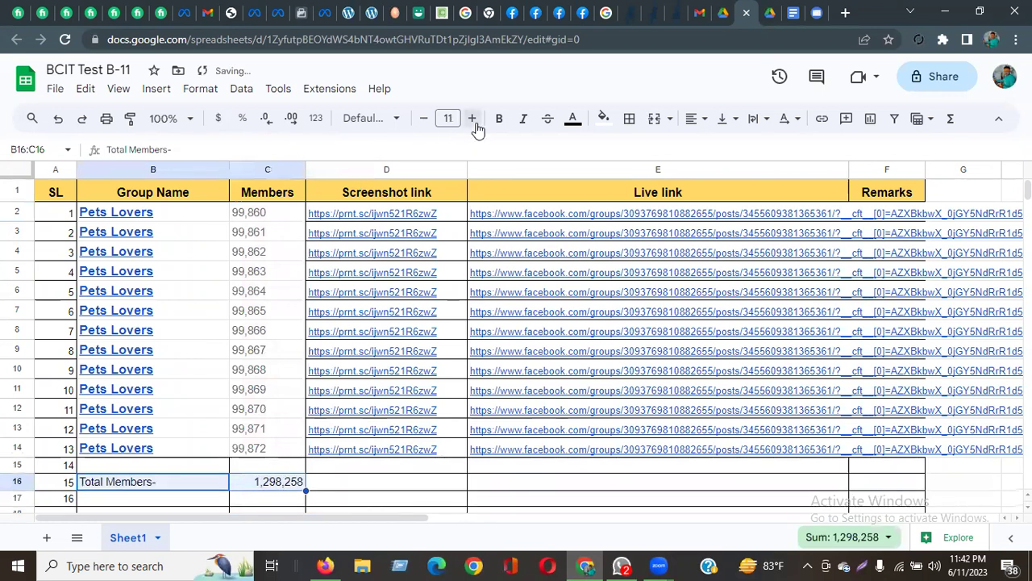
{"action": "left_click", "coordinate": [473, 121]}
{"action": "left_click", "coordinate": [473, 121]}
{"action": "key", "text": "ctrl+b"}
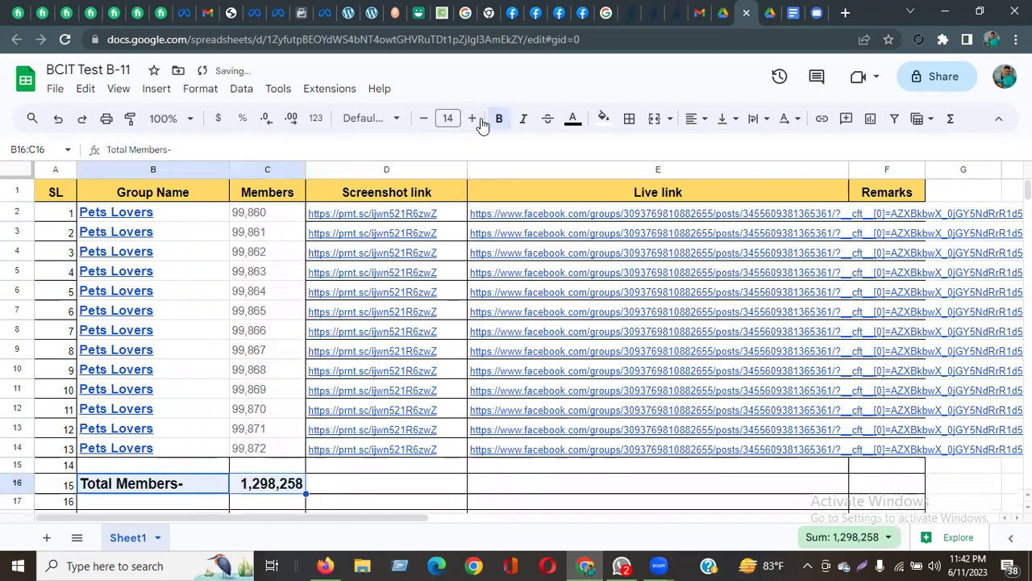
{"action": "left_click", "coordinate": [603, 118]}
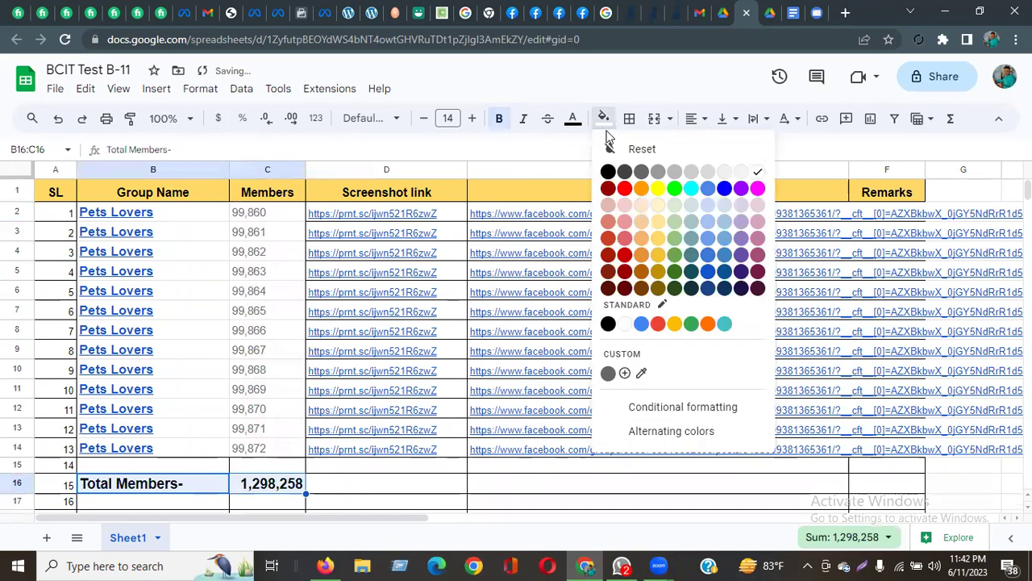
{"action": "left_click", "coordinate": [674, 274]}
{"action": "left_click", "coordinate": [428, 500]}
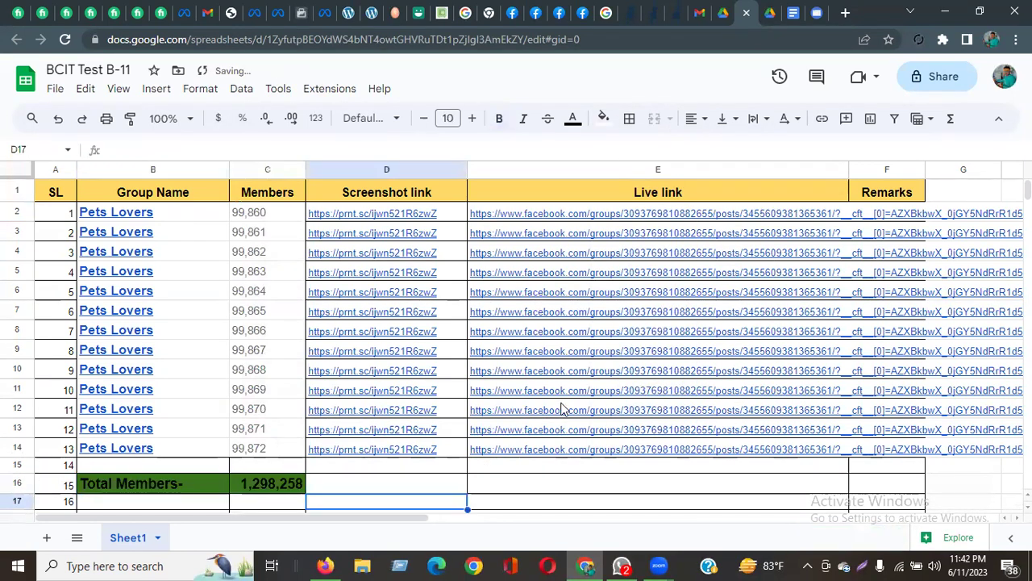
Enter the formula =C16/1000000 in cell C18 to express the total members in millions.
{"action": "scroll", "coordinate": [560, 408], "scroll_direction": "down", "scroll_amount": 2}
{"action": "left_click", "coordinate": [268, 440]}
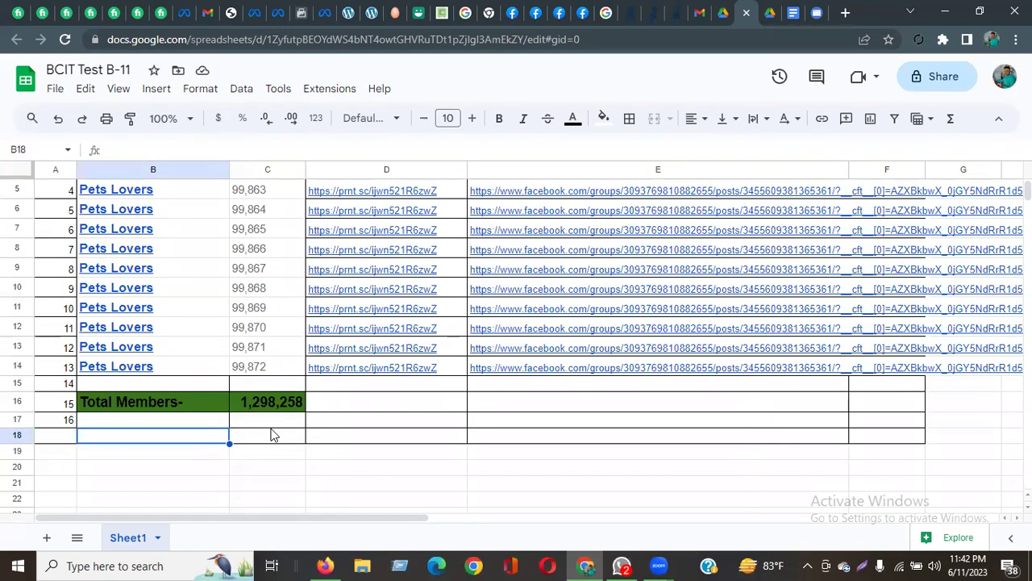
{"action": "left_click", "coordinate": [271, 426]}
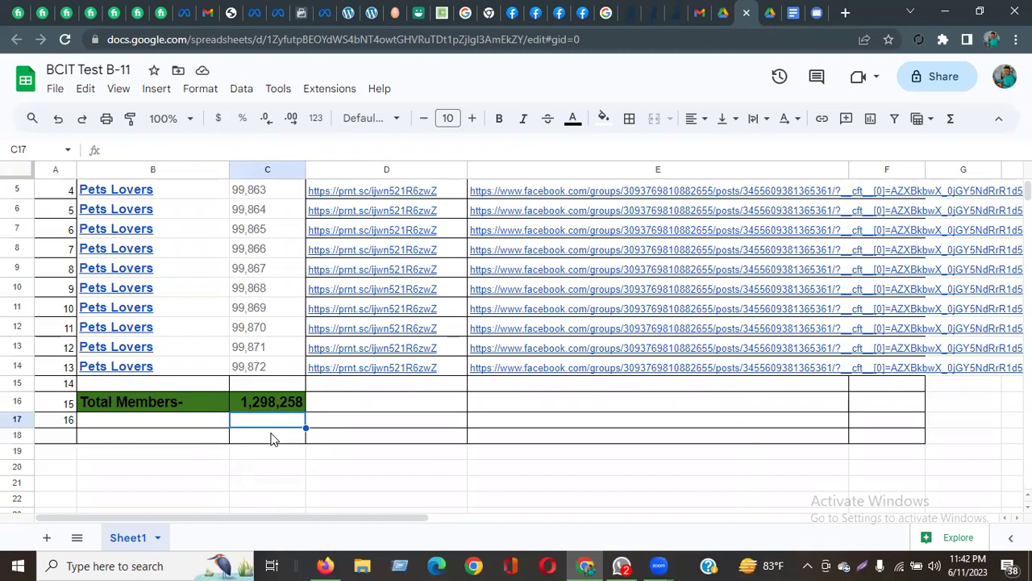
{"action": "left_click", "coordinate": [271, 437]}
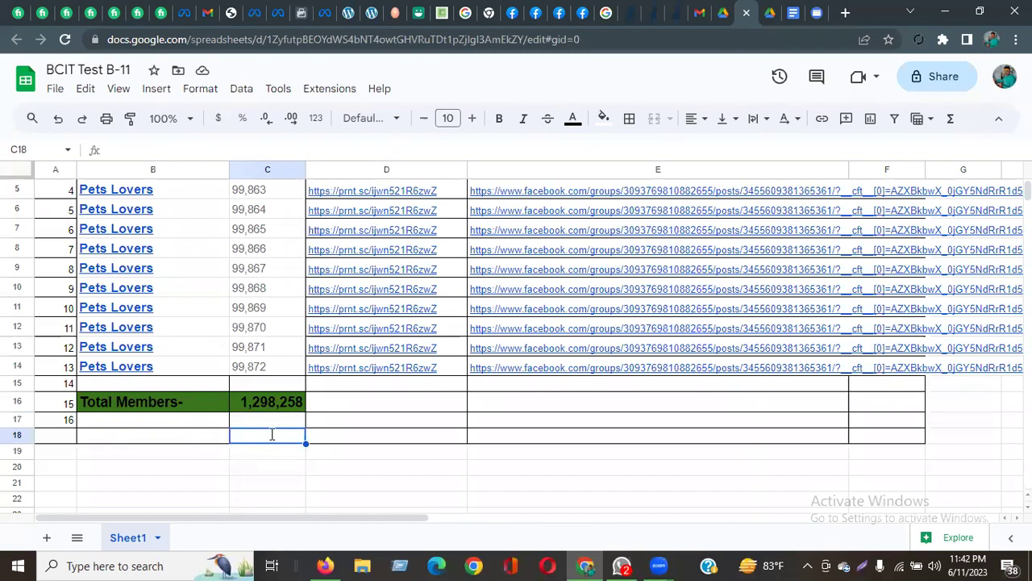
{"action": "type", "text": "="}
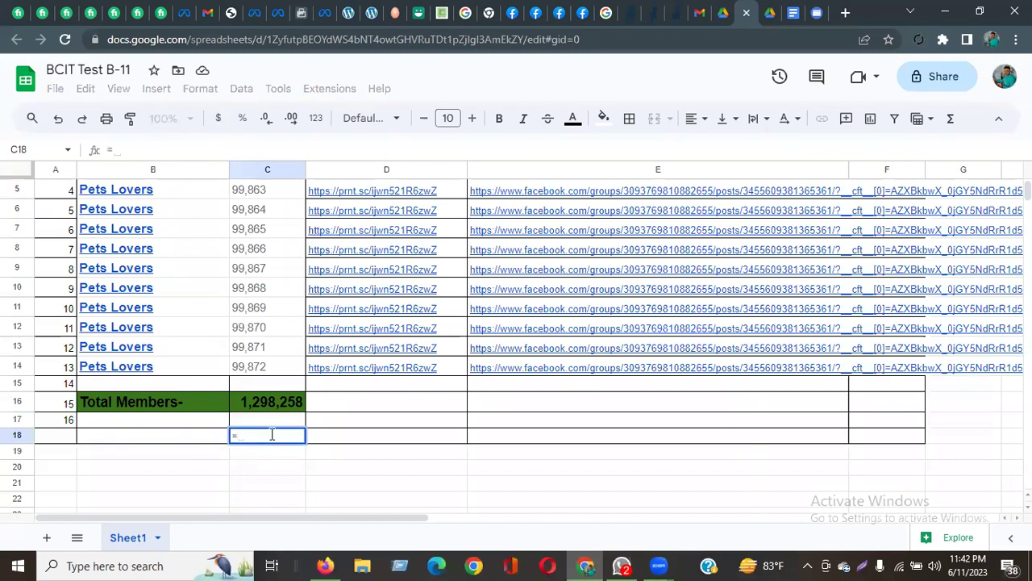
{"action": "left_click", "coordinate": [274, 410]}
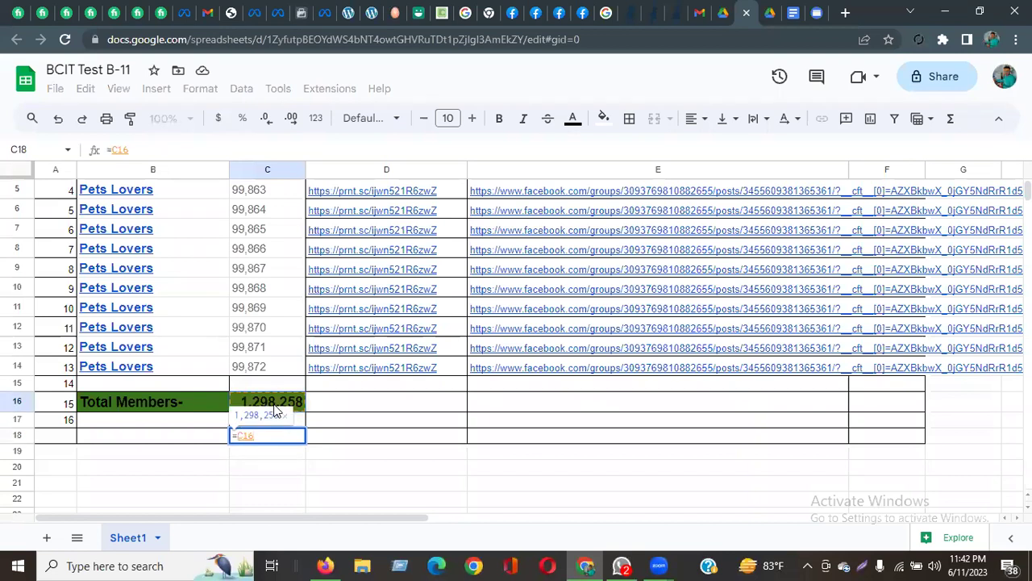
{"action": "type", "text": "/"}
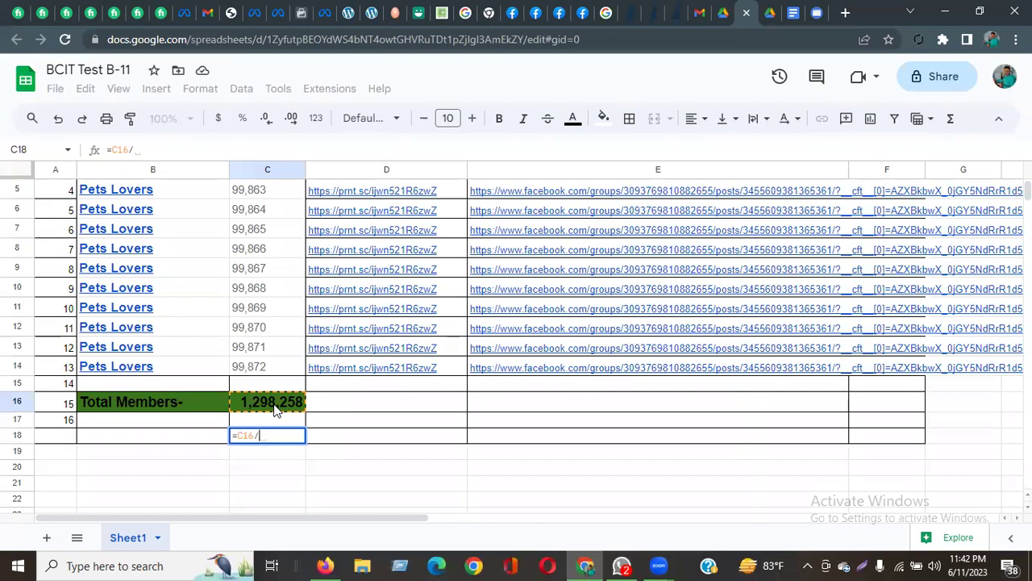
{"action": "type", "text": "10"}
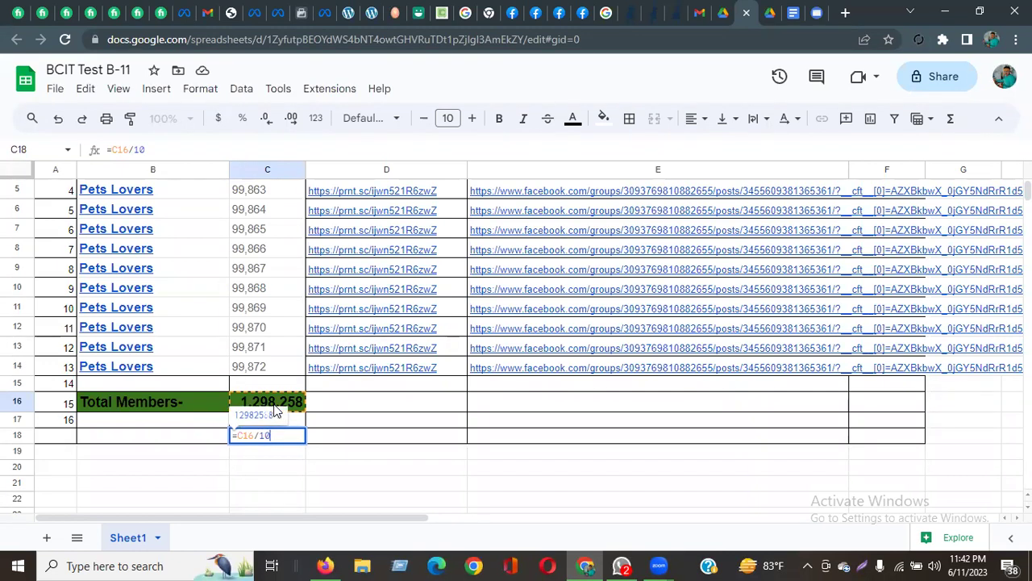
{"action": "type", "text": "00000"}
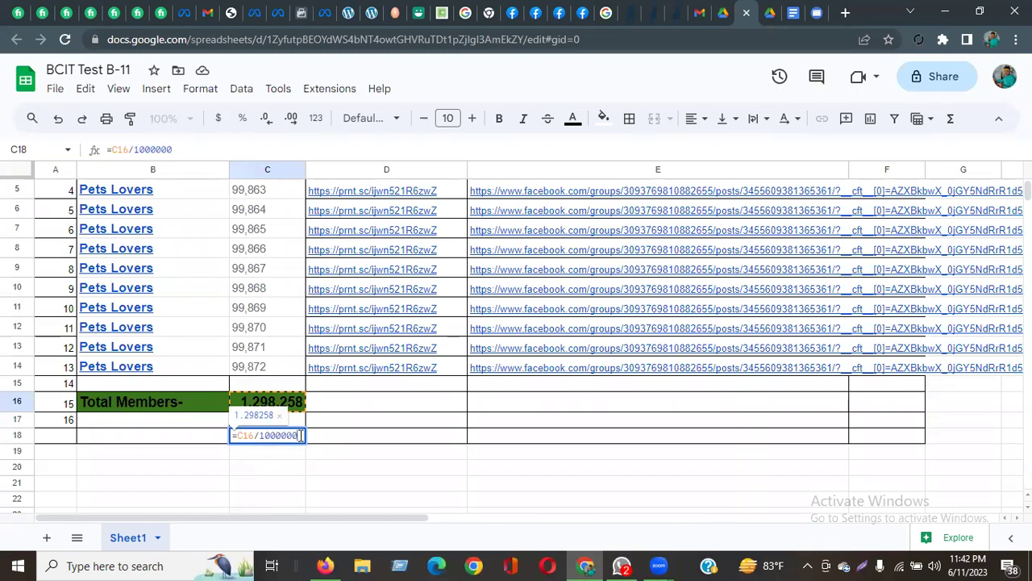
{"action": "key", "text": "Return"}
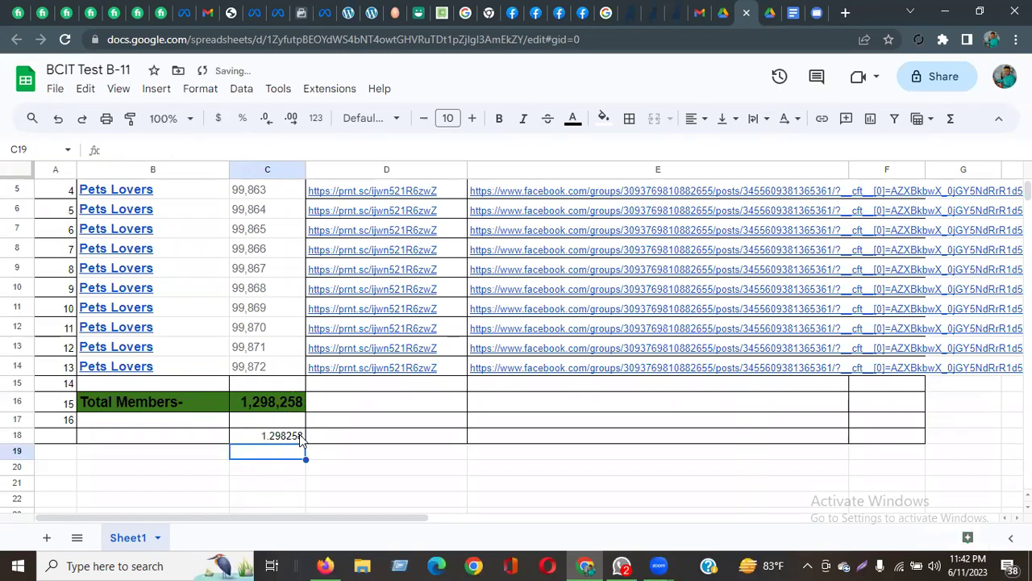
Make the value in cell C18 bold and set its font size to 14.
{"action": "left_click", "coordinate": [299, 434]}
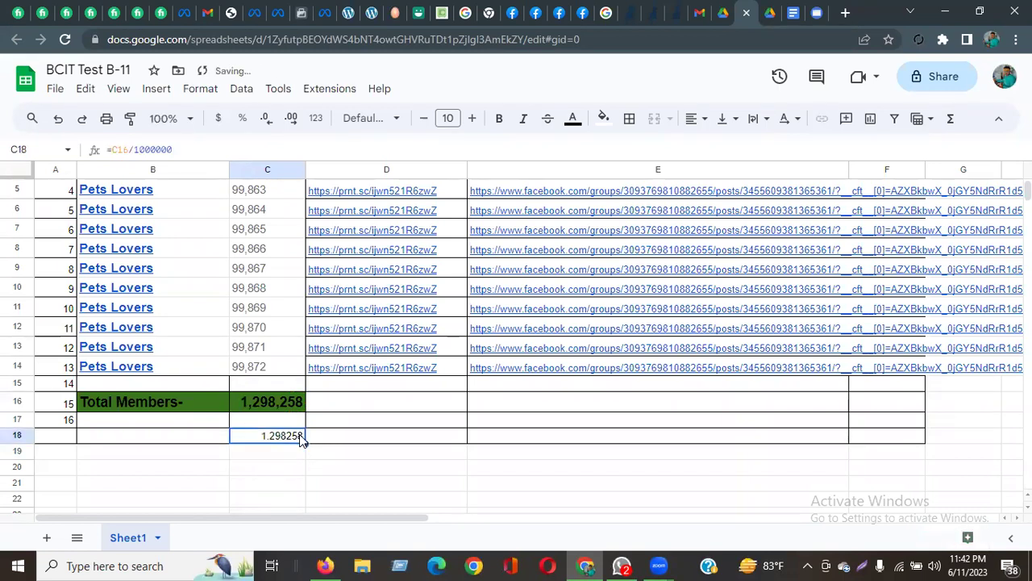
{"action": "left_click", "coordinate": [499, 118]}
{"action": "left_click", "coordinate": [472, 118]}
{"action": "left_click", "coordinate": [472, 119]}
{"action": "left_click", "coordinate": [472, 118]}
{"action": "left_click", "coordinate": [472, 119]}
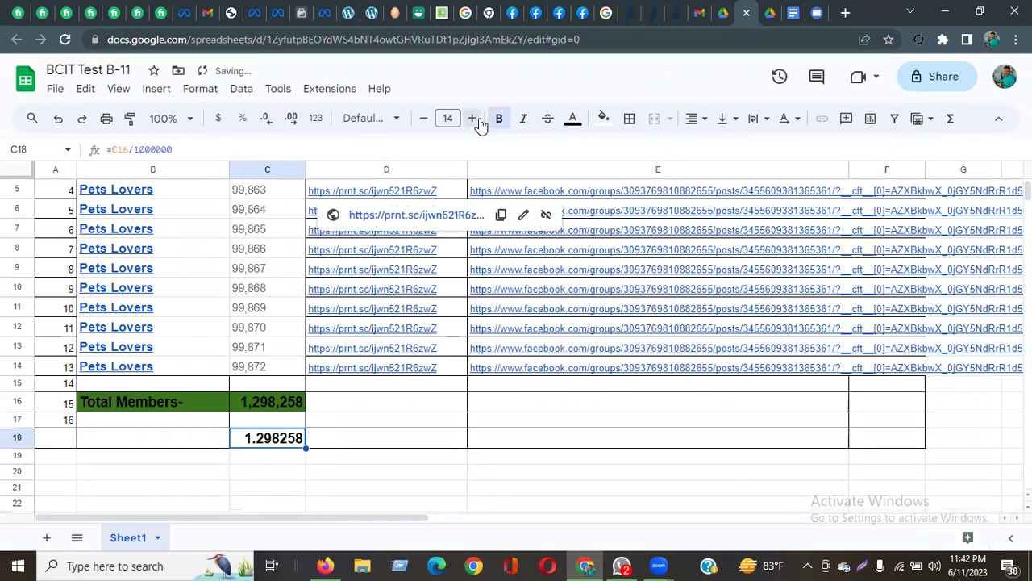
Enter "Million" in cell D18 and format it as bold text in size 13.
{"action": "left_click", "coordinate": [351, 442]}
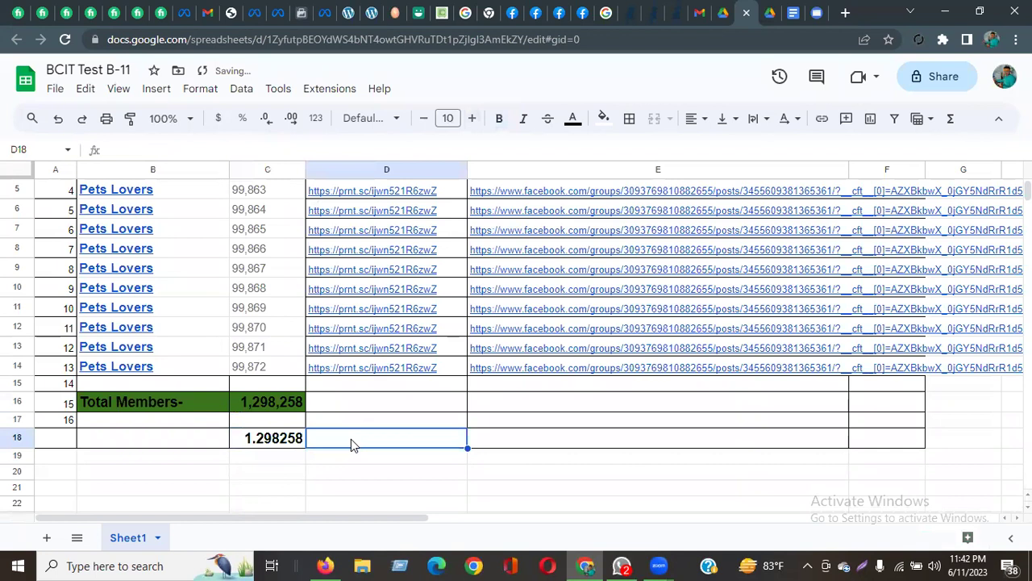
{"action": "type", "text": "Million"}
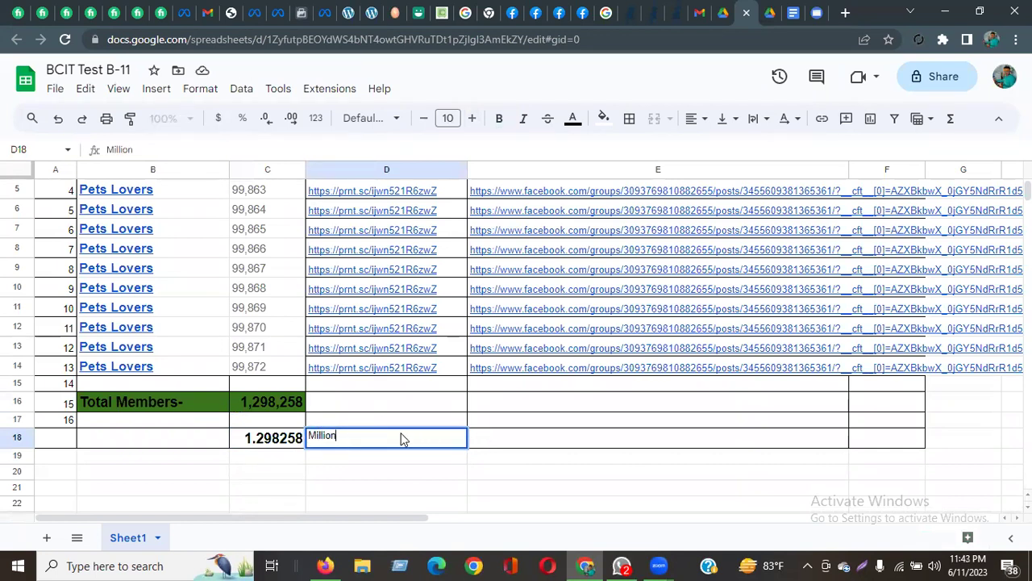
{"action": "key", "text": "ctrl+Return"}
{"action": "left_click", "coordinate": [498, 121]}
{"action": "left_click", "coordinate": [473, 120]}
{"action": "left_click", "coordinate": [473, 121]}
{"action": "left_click", "coordinate": [473, 121]}
{"action": "left_click", "coordinate": [521, 453]}
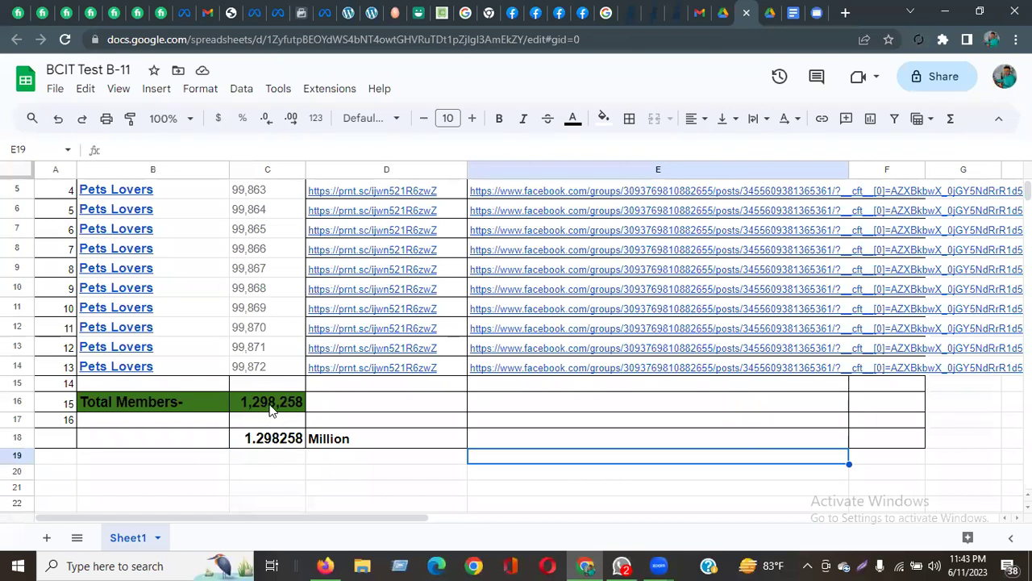
{"action": "left_click", "coordinate": [457, 438]}
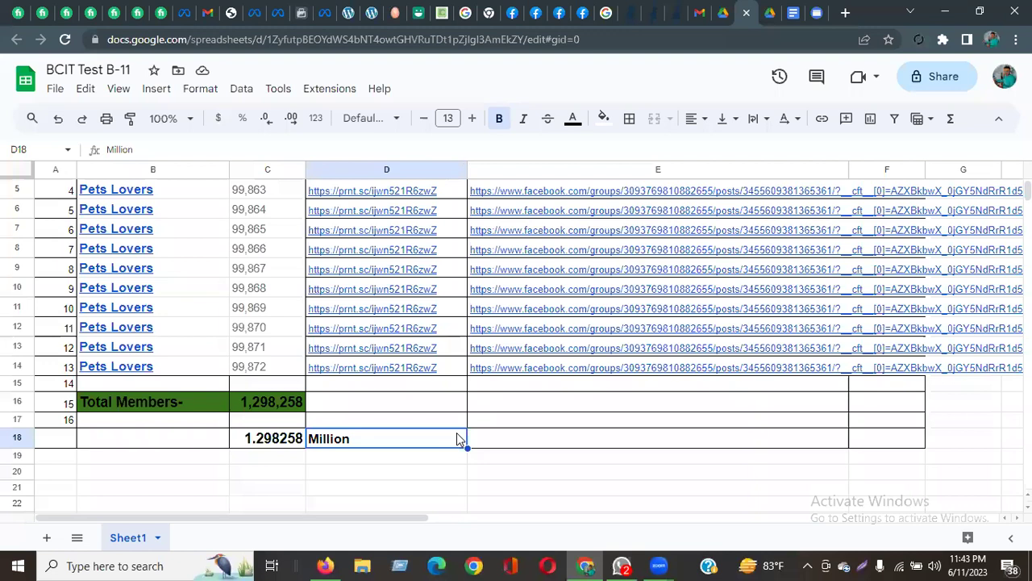
Apply all borders to the report range B2:F15.
{"action": "scroll", "coordinate": [457, 438], "scroll_direction": "up", "scroll_amount": 3}
{"action": "left_click_drag", "start_coordinate": [148, 216], "coordinate": [774, 310]}
{"action": "left_click_drag", "start_coordinate": [836, 391], "coordinate": [907, 467]}
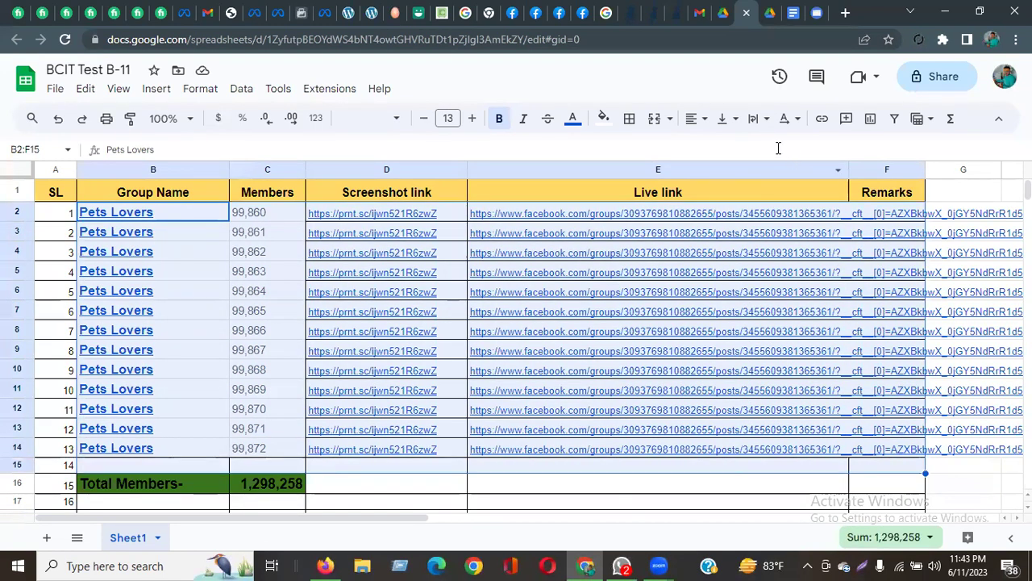
{"action": "left_click", "coordinate": [630, 121]}
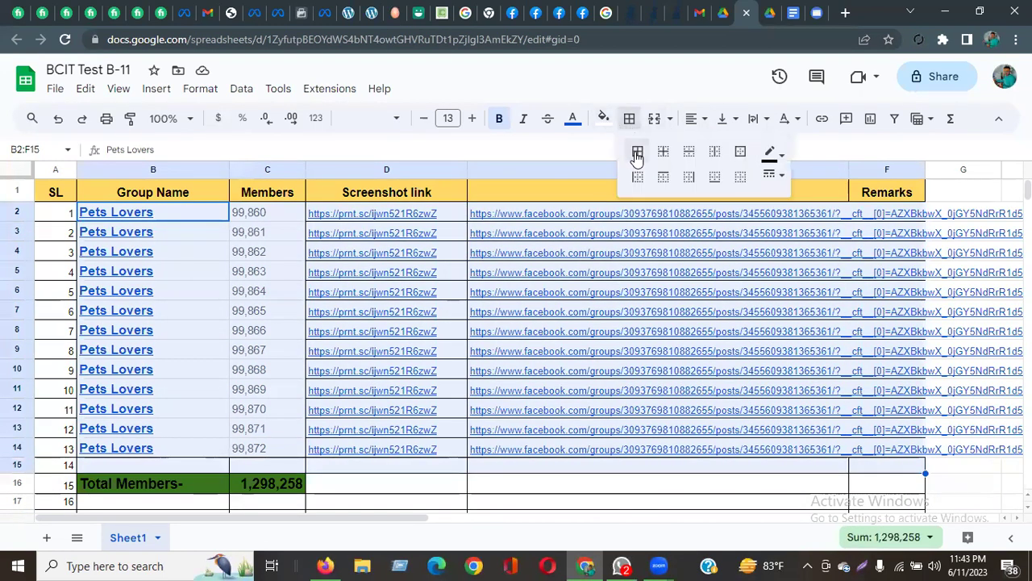
{"action": "left_click", "coordinate": [638, 150]}
{"action": "left_click", "coordinate": [540, 364]}
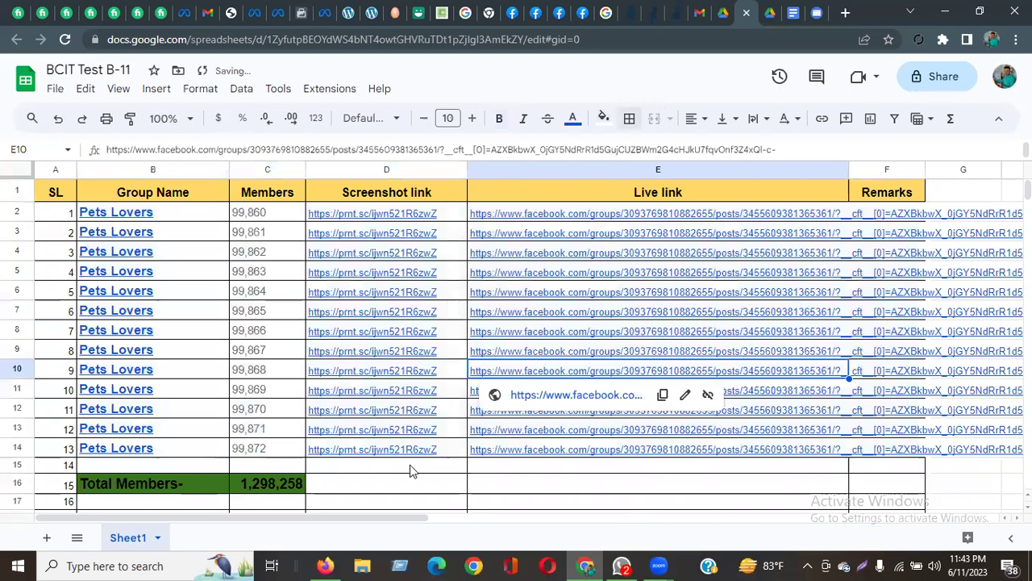
{"action": "left_click", "coordinate": [392, 483]}
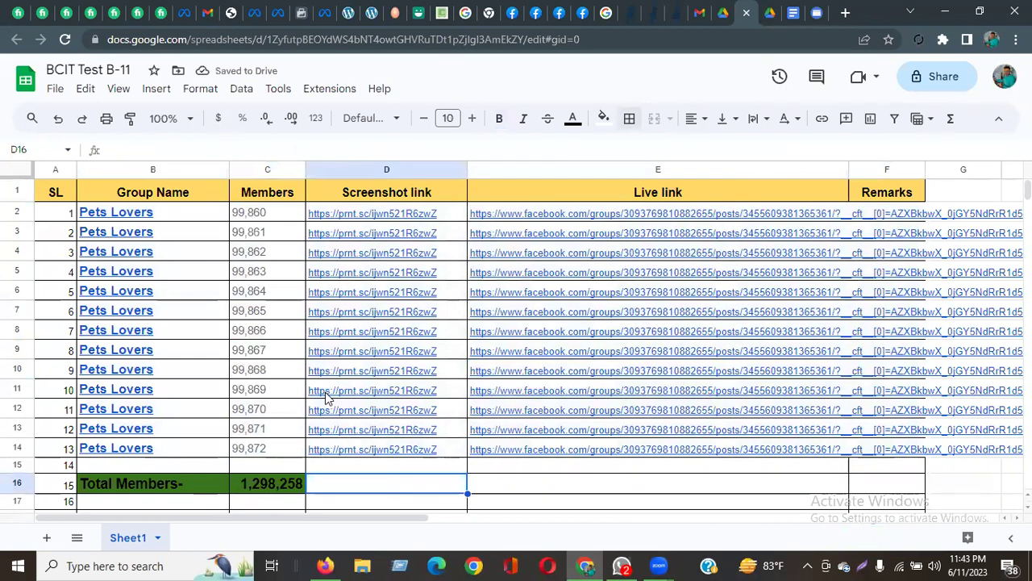
{"action": "scroll", "coordinate": [329, 392], "scroll_direction": "down", "scroll_amount": 2}
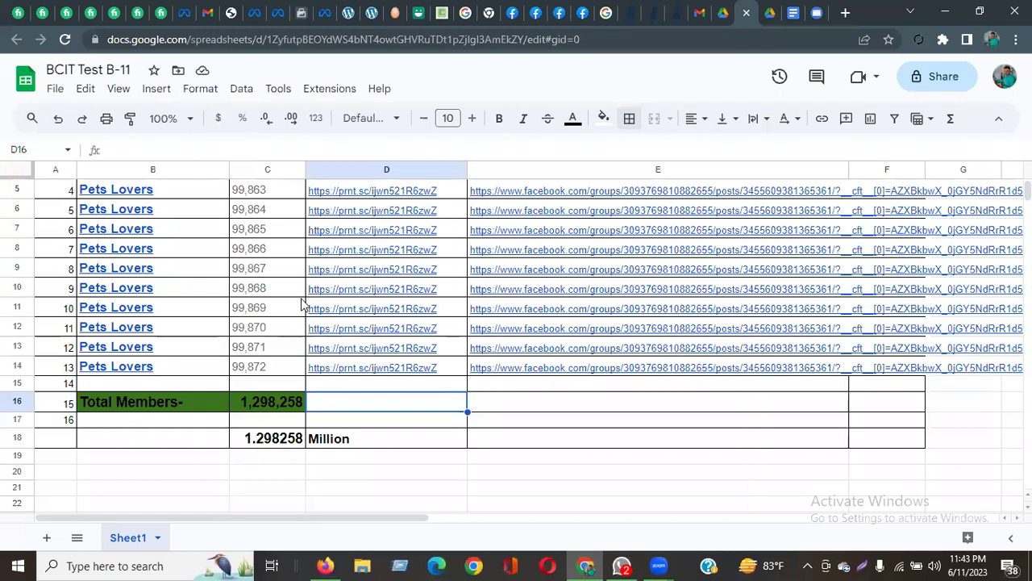
Capture a screenshot of the report table from the header row down to the total members row and save it as JPEG Screenshot_443 in Downloads.
{"action": "scroll", "coordinate": [303, 301], "scroll_direction": "up", "scroll_amount": 2}
{"action": "mouse_move", "coordinate": [568, 359]}
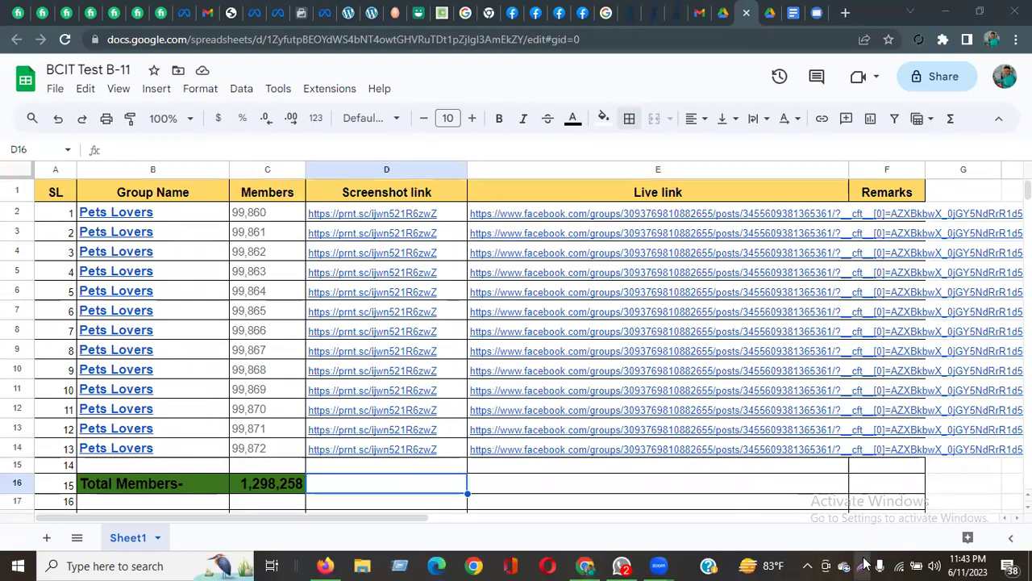
{"action": "key", "text": "Print"}
{"action": "left_click_drag", "start_coordinate": [1, 96], "coordinate": [986, 511]}
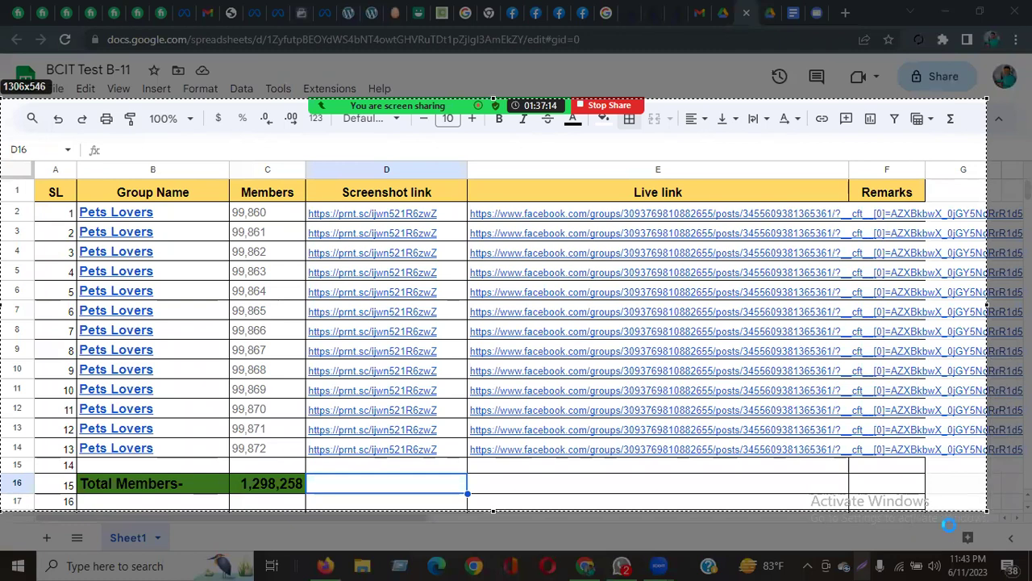
{"action": "left_click", "coordinate": [950, 525]}
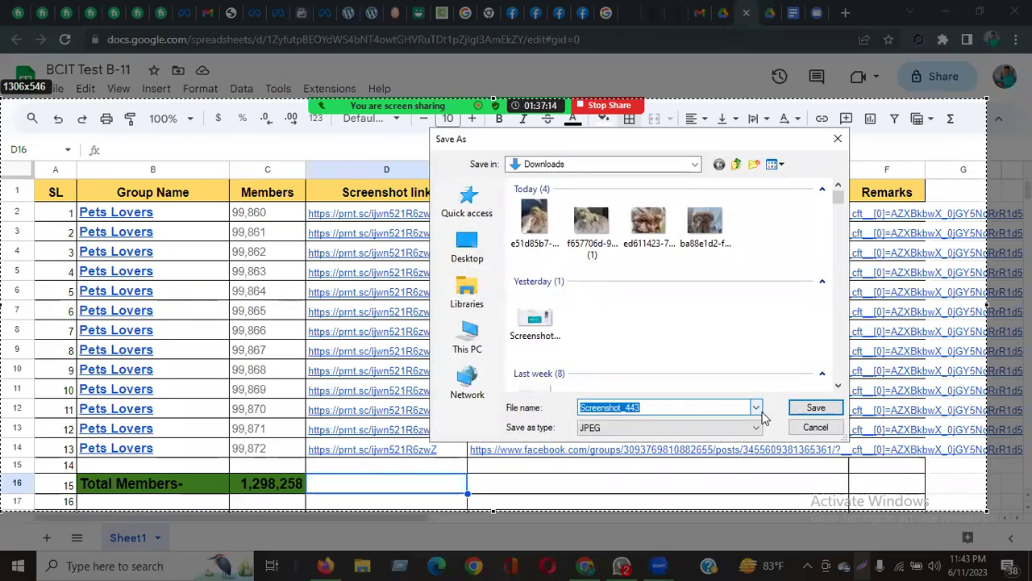
{"action": "left_click", "coordinate": [816, 408]}
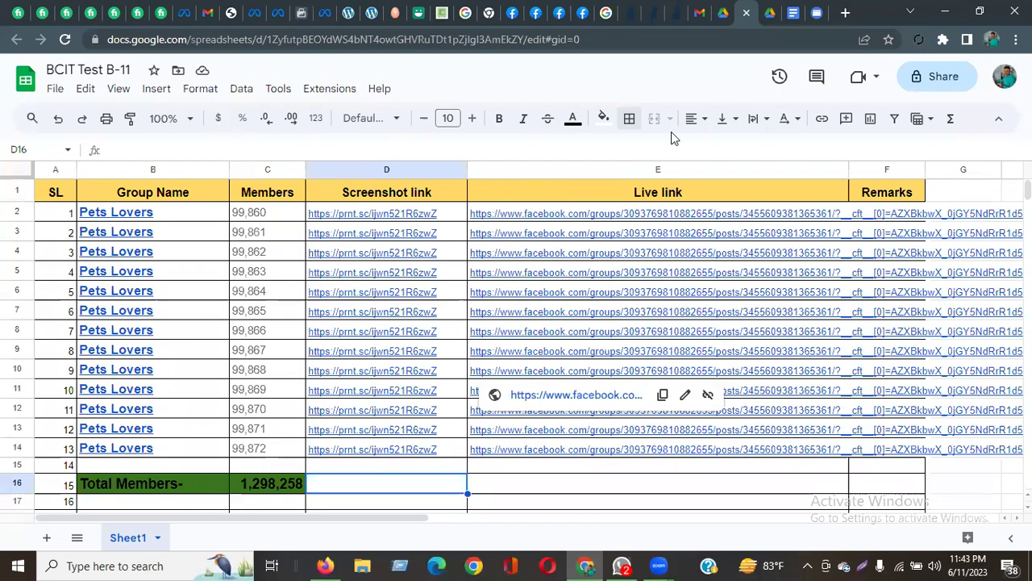
{"action": "left_click", "coordinate": [732, 219]}
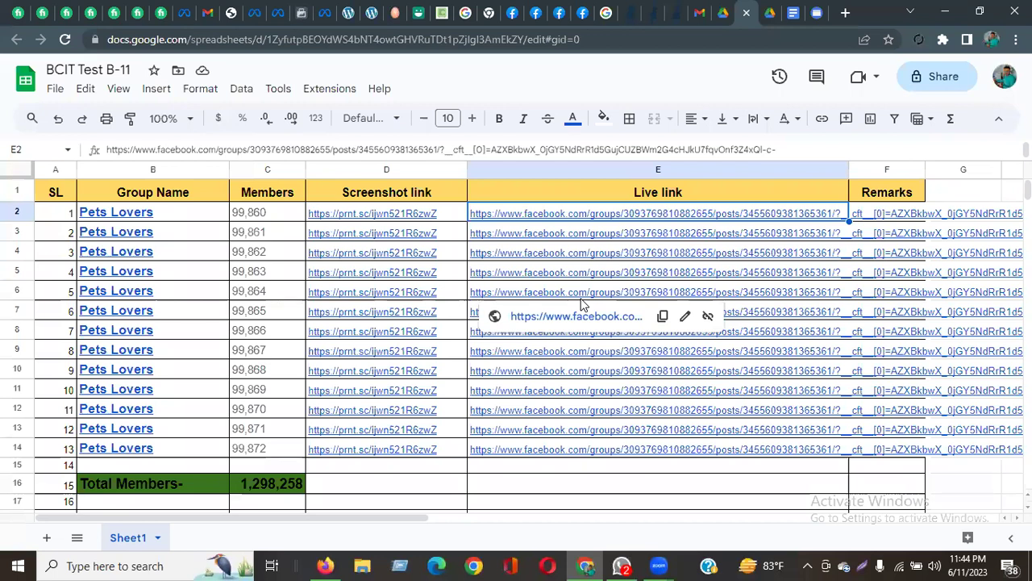
{"action": "left_click", "coordinate": [401, 45]}
{"action": "right_click", "coordinate": [402, 48]}
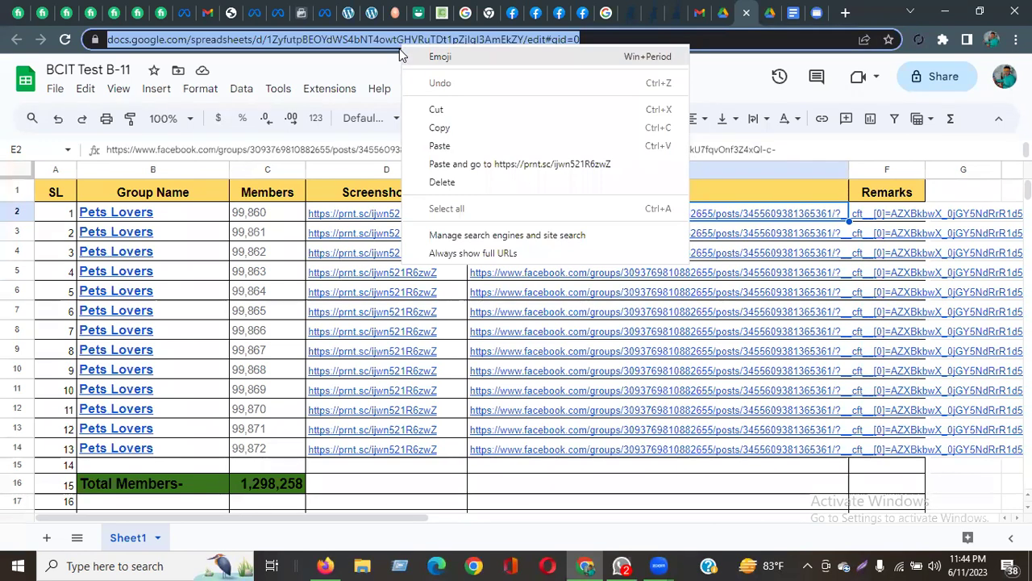
{"action": "left_click", "coordinate": [652, 150]}
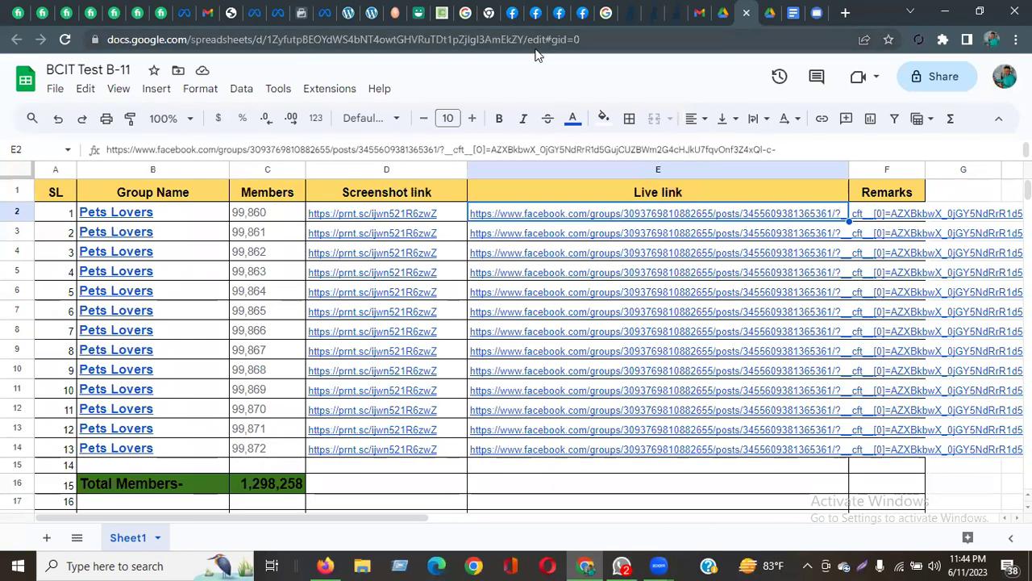
Share the BCIT Test B-11 spreadsheet with anyone with the link as Editor and copy its sharing link.
{"action": "left_click", "coordinate": [928, 87]}
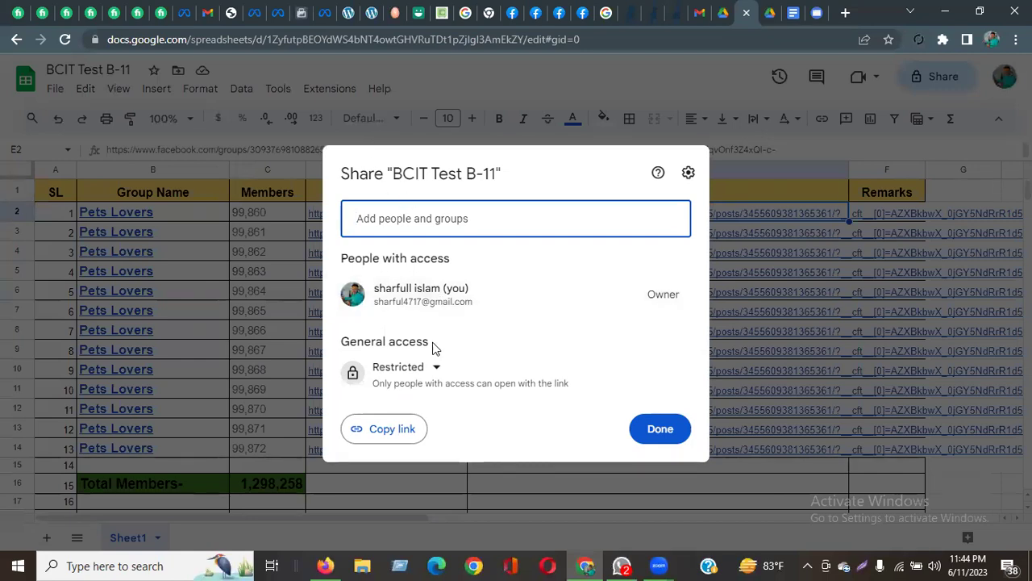
{"action": "left_click", "coordinate": [432, 371]}
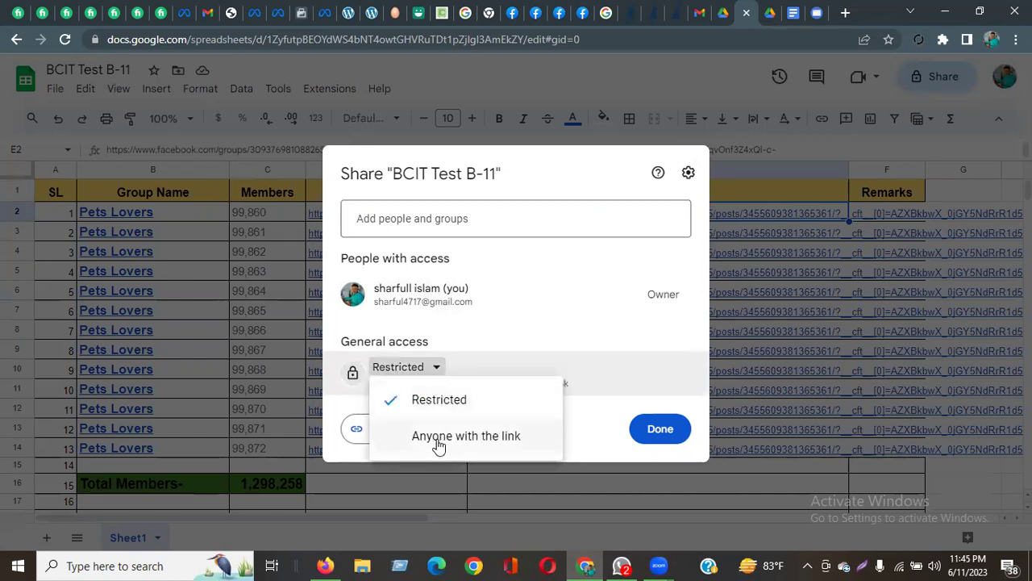
{"action": "left_click", "coordinate": [489, 444]}
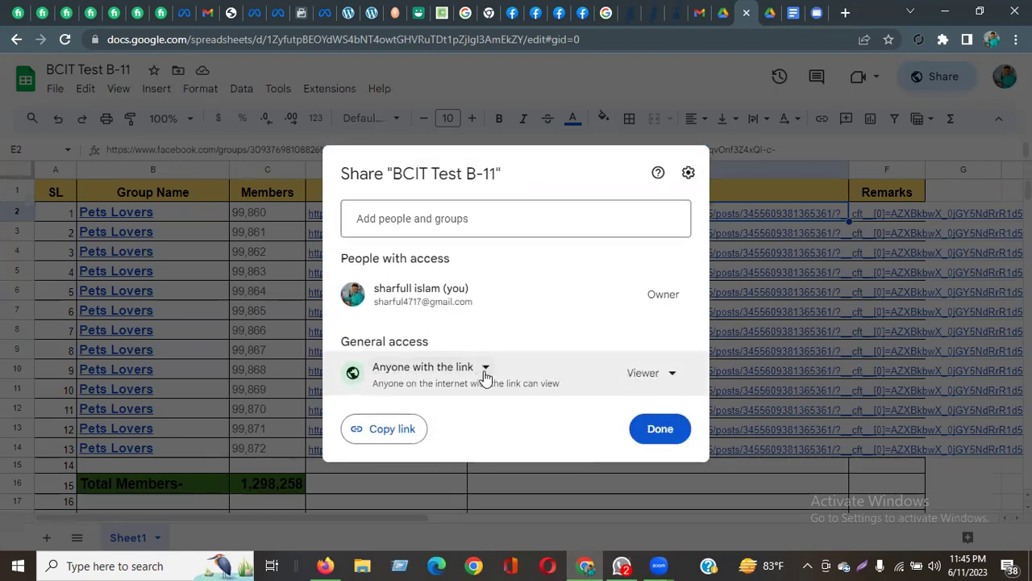
{"action": "left_click", "coordinate": [671, 376]}
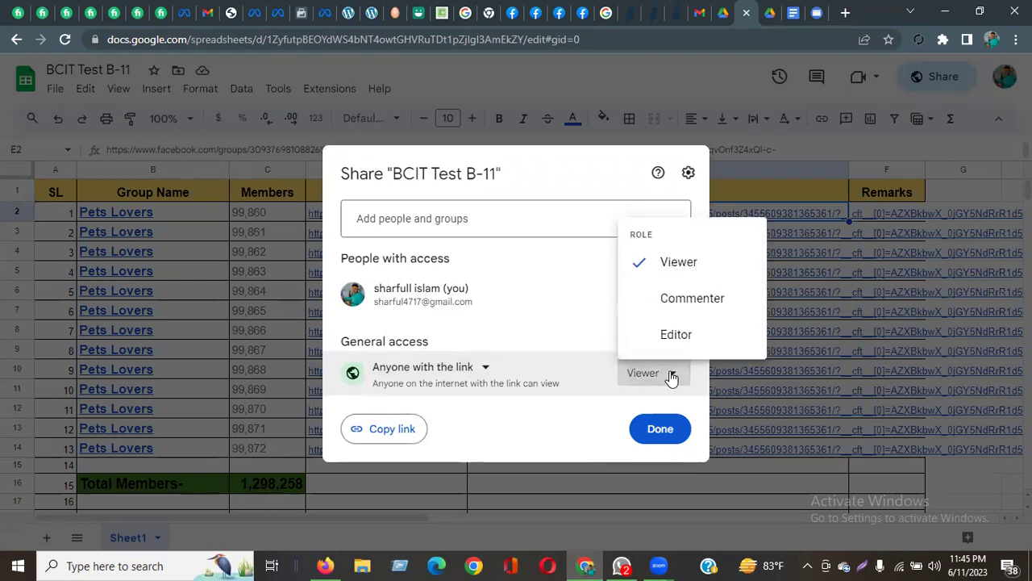
{"action": "left_click", "coordinate": [679, 338]}
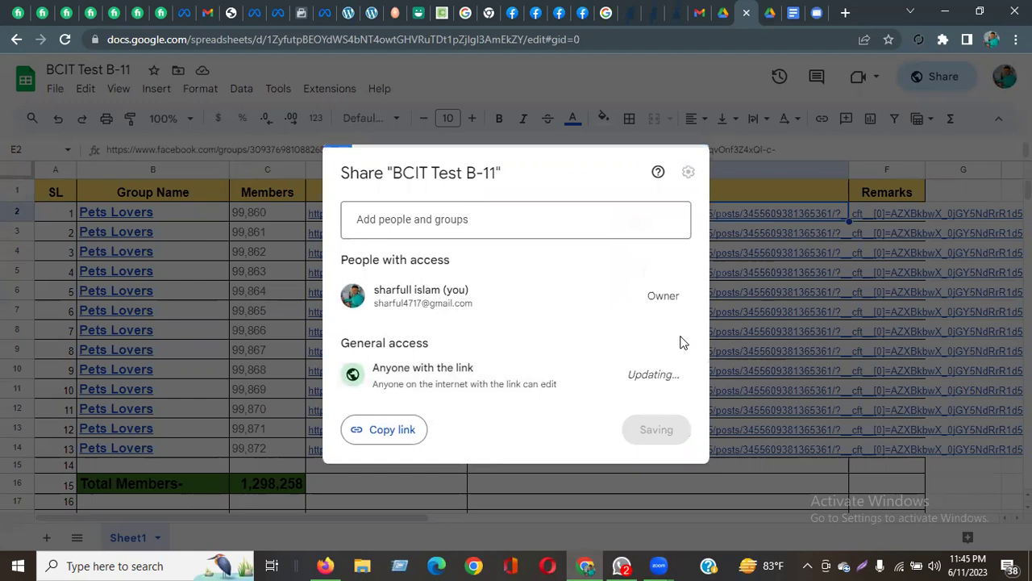
{"action": "left_click", "coordinate": [482, 367]}
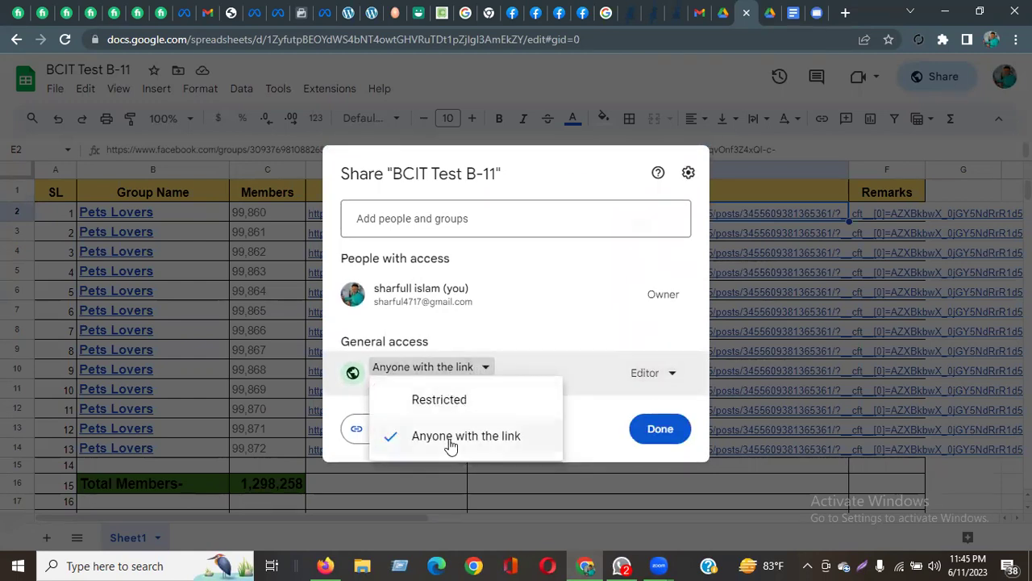
{"action": "left_click", "coordinate": [685, 376]}
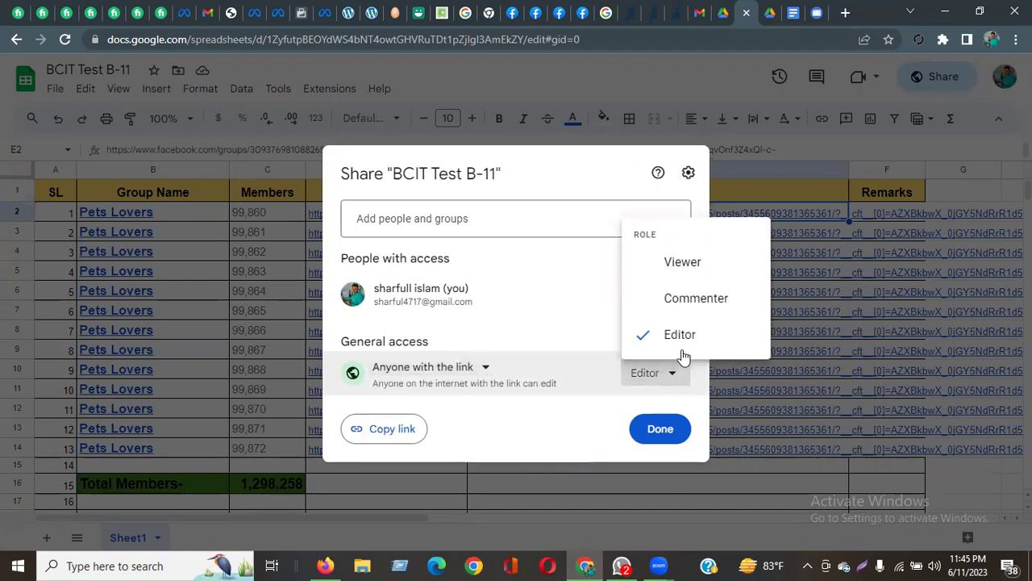
{"action": "left_click", "coordinate": [682, 345]}
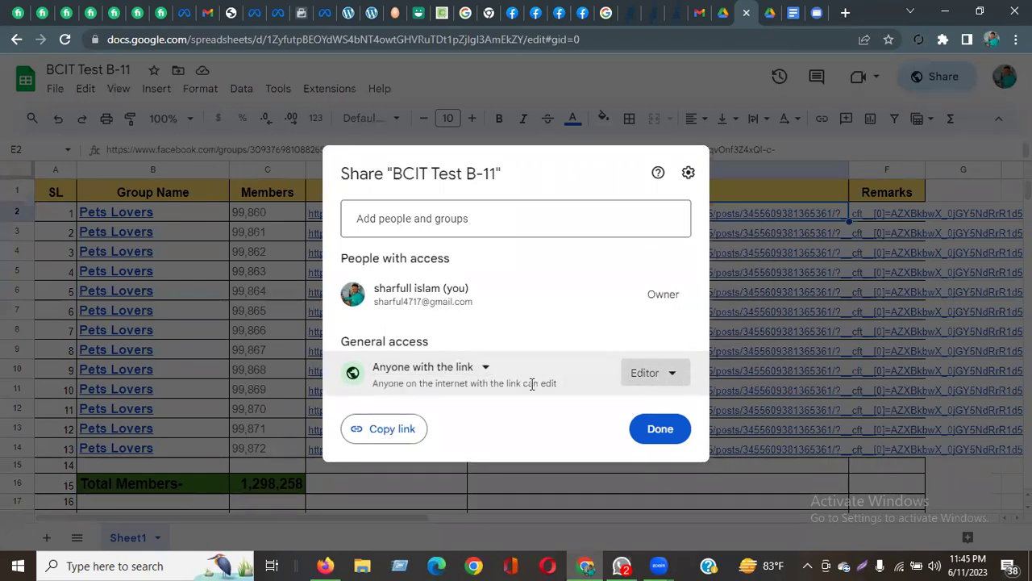
{"action": "left_click", "coordinate": [395, 437]}
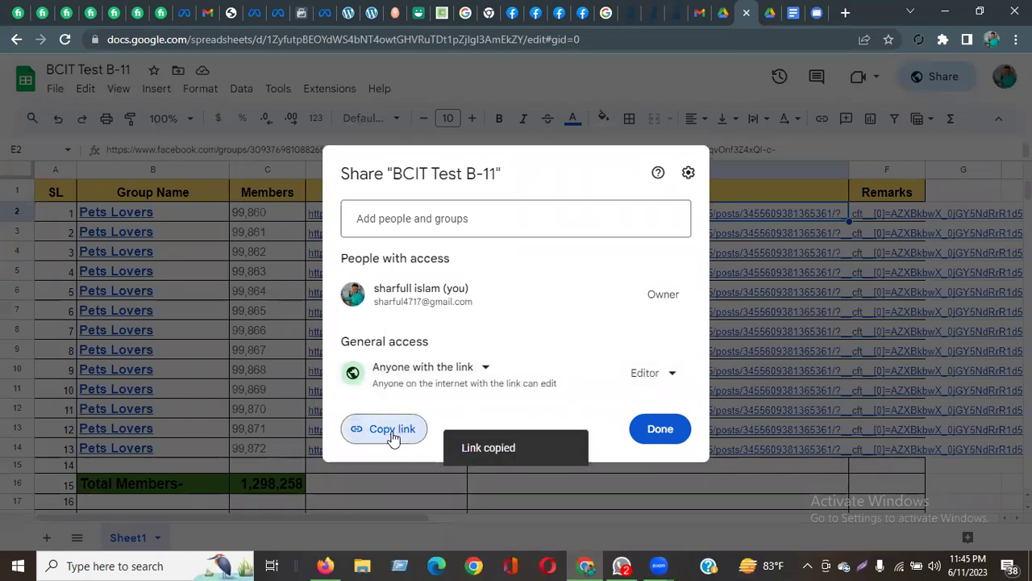
{"action": "left_click", "coordinate": [666, 441]}
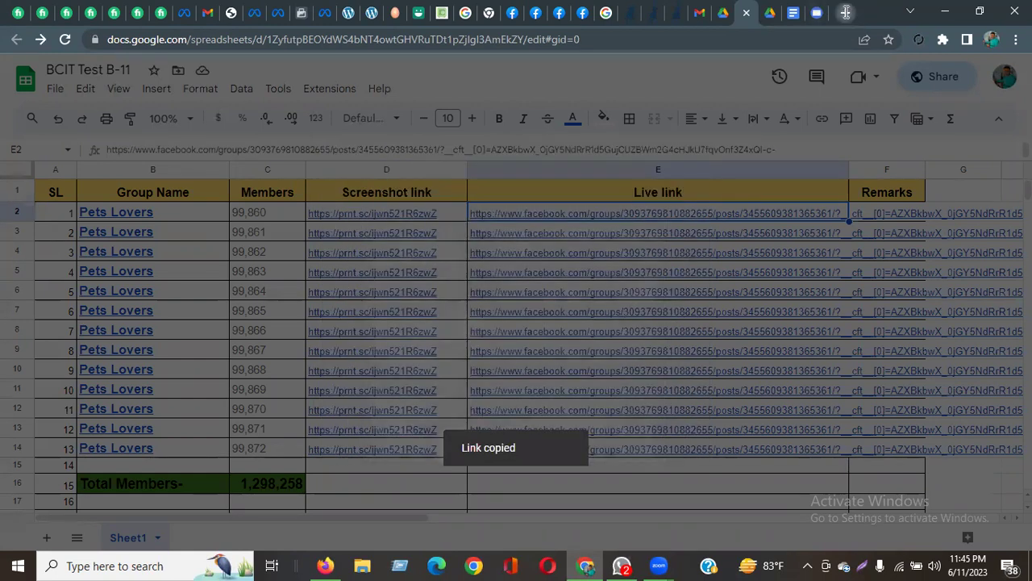
Open the copied sharing link in a new browser tab and review the report down to its total rows.
{"action": "left_click", "coordinate": [845, 13]}
{"action": "right_click", "coordinate": [227, 38]}
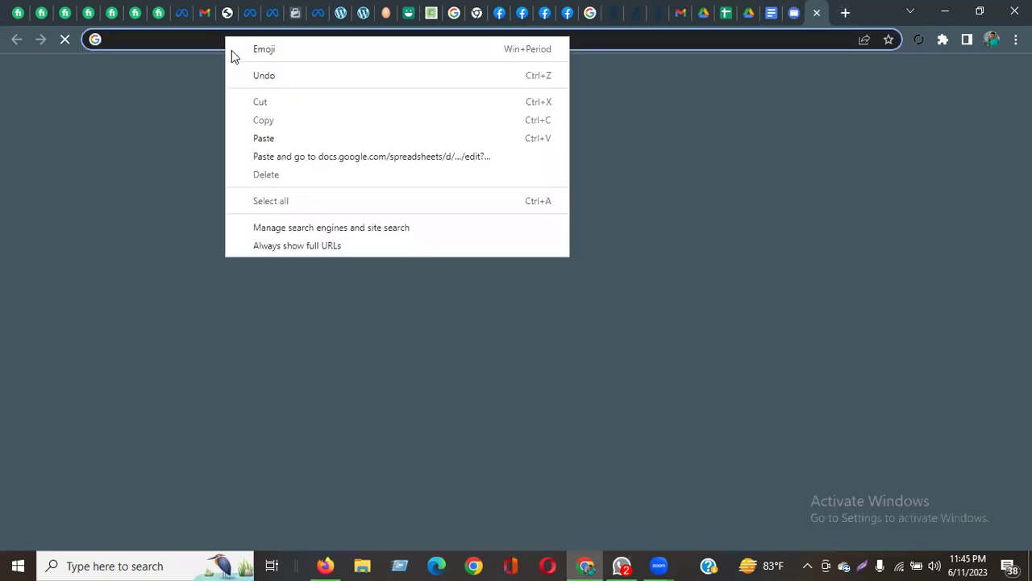
{"action": "left_click", "coordinate": [271, 138]}
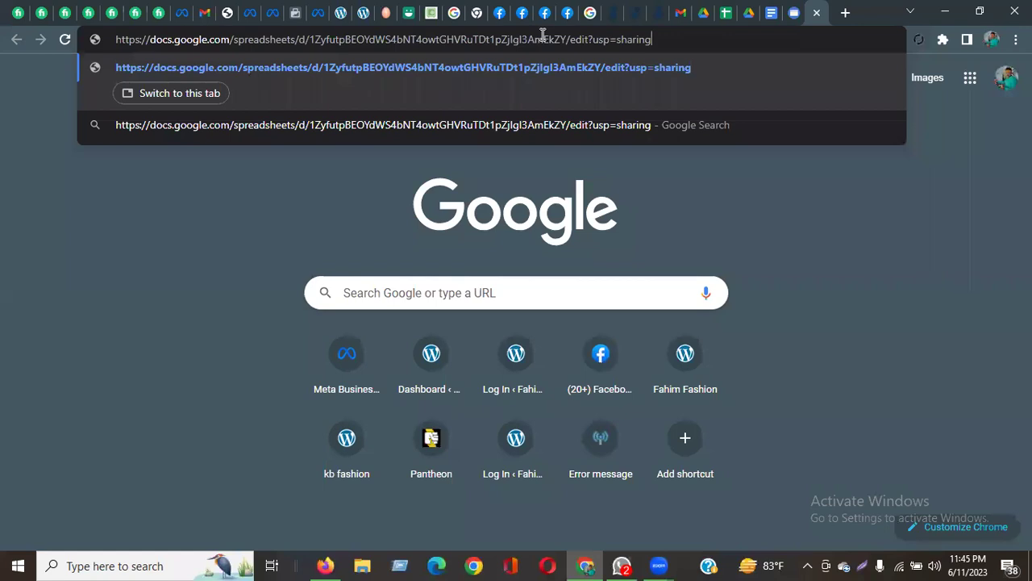
{"action": "key", "text": "Return"}
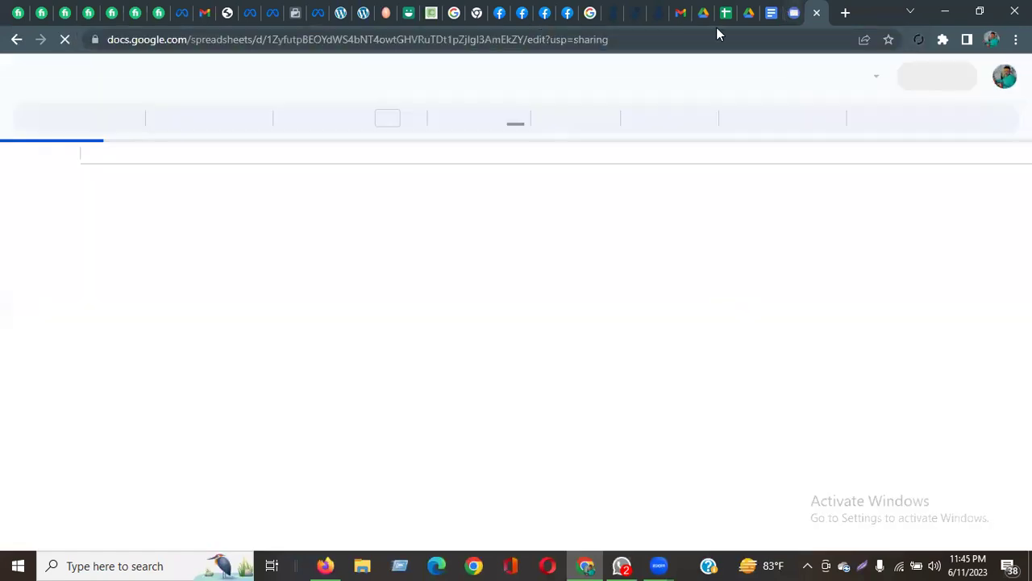
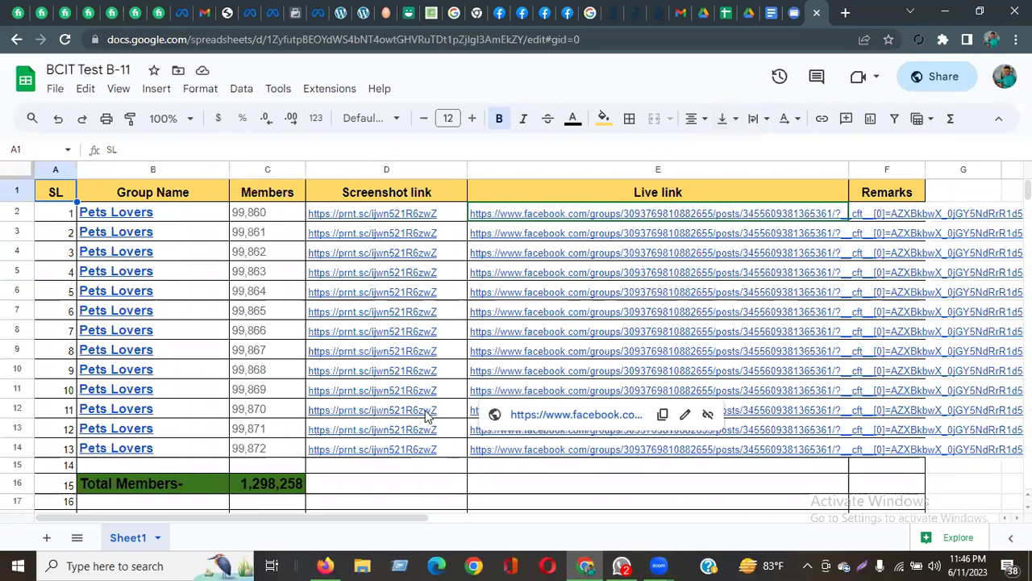
{"action": "scroll", "coordinate": [250, 413], "scroll_direction": "down", "scroll_amount": 2}
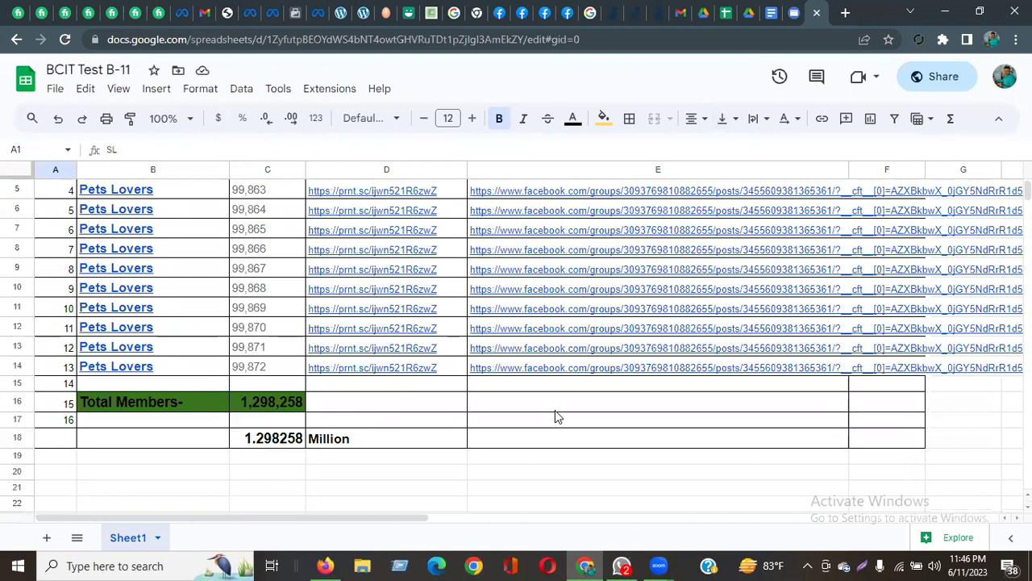
{"action": "mouse_move", "coordinate": [559, 356]}
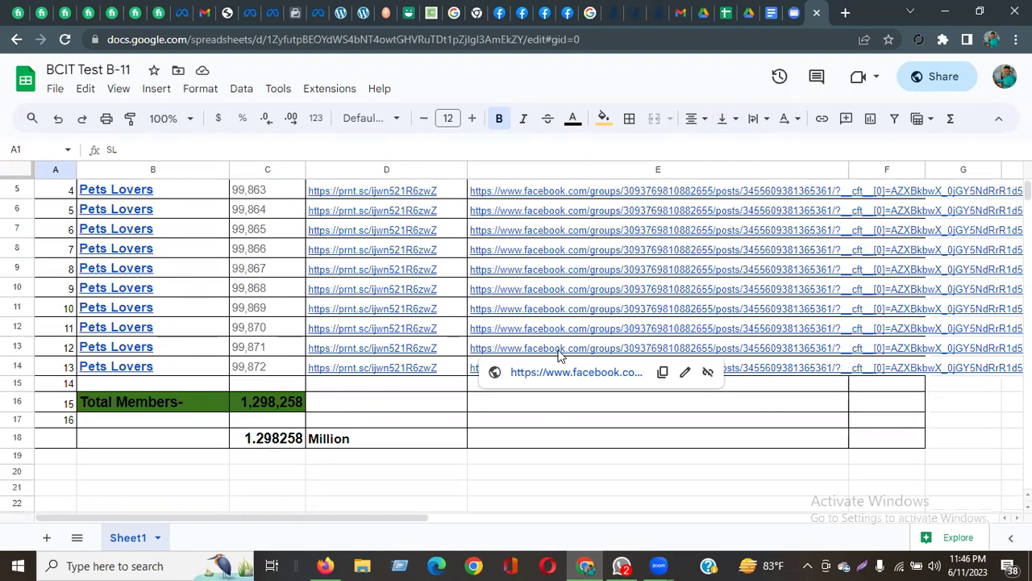
{"action": "mouse_move", "coordinate": [651, 196]}
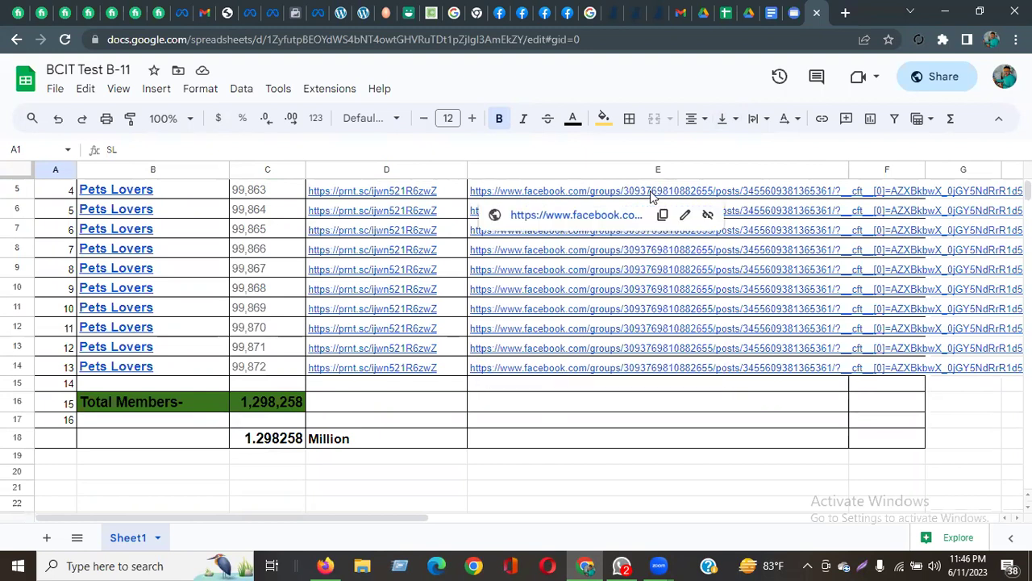
Switch to Facebook and review the F1 red cavapoo puppies post in Pets Lovers and the removed content in Dog Lover USA.
{"action": "left_click", "coordinate": [540, 16]}
{"action": "scroll", "coordinate": [488, 300], "scroll_direction": "up", "scroll_amount": 3}
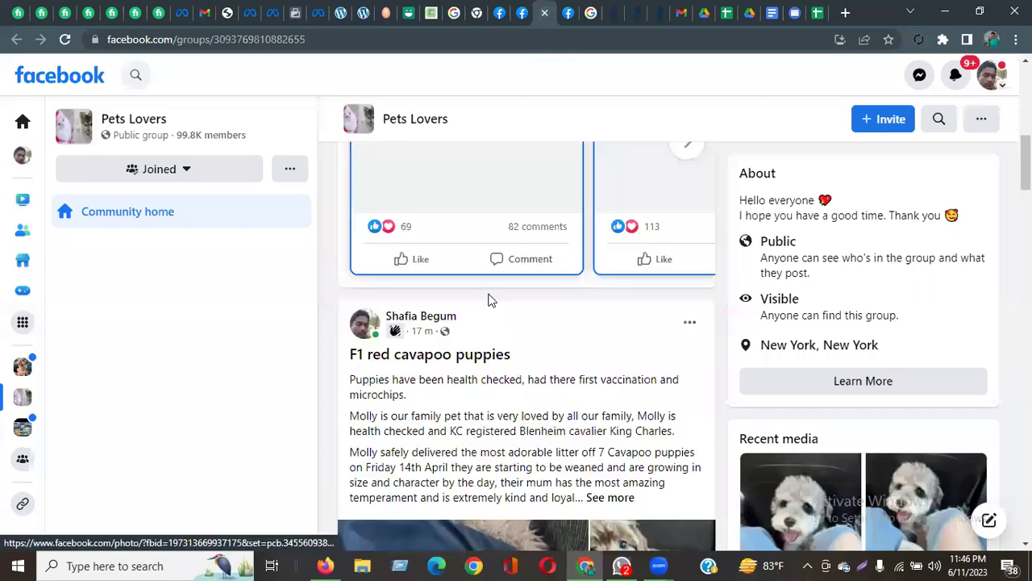
{"action": "left_click", "coordinate": [520, 21]}
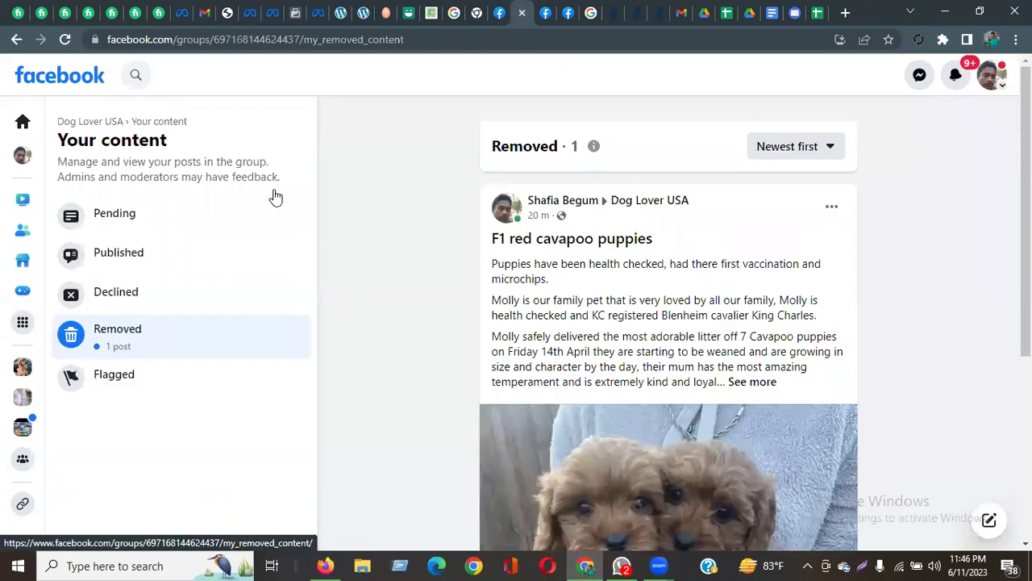
{"action": "left_click", "coordinate": [543, 16]}
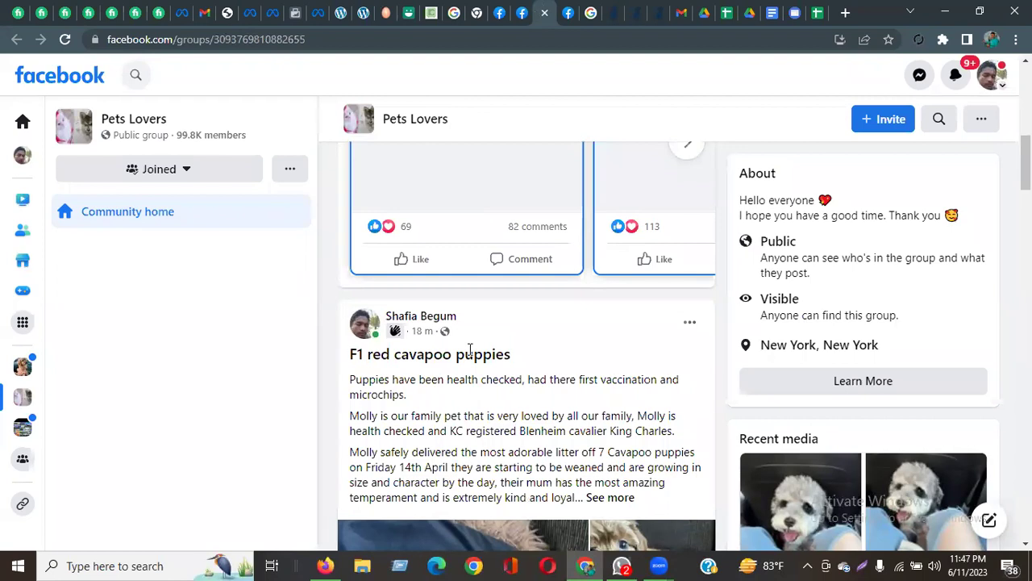
{"action": "right_click", "coordinate": [418, 330]}
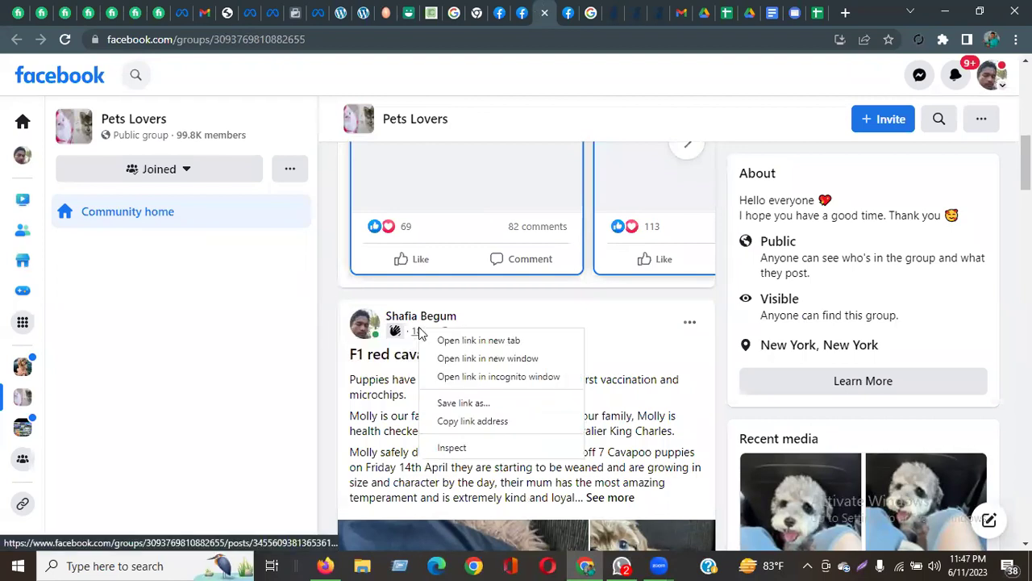
{"action": "left_click", "coordinate": [632, 307]}
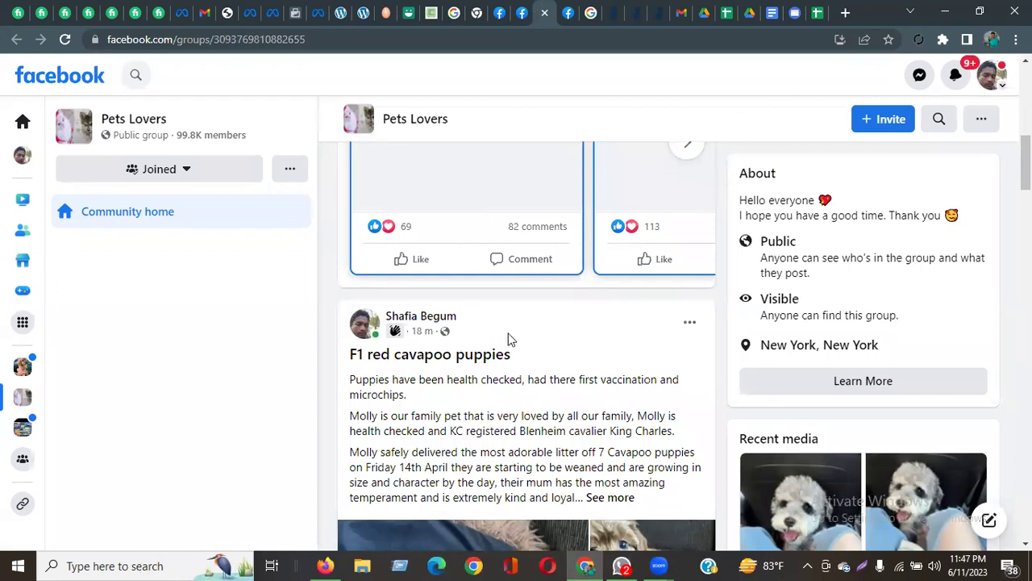